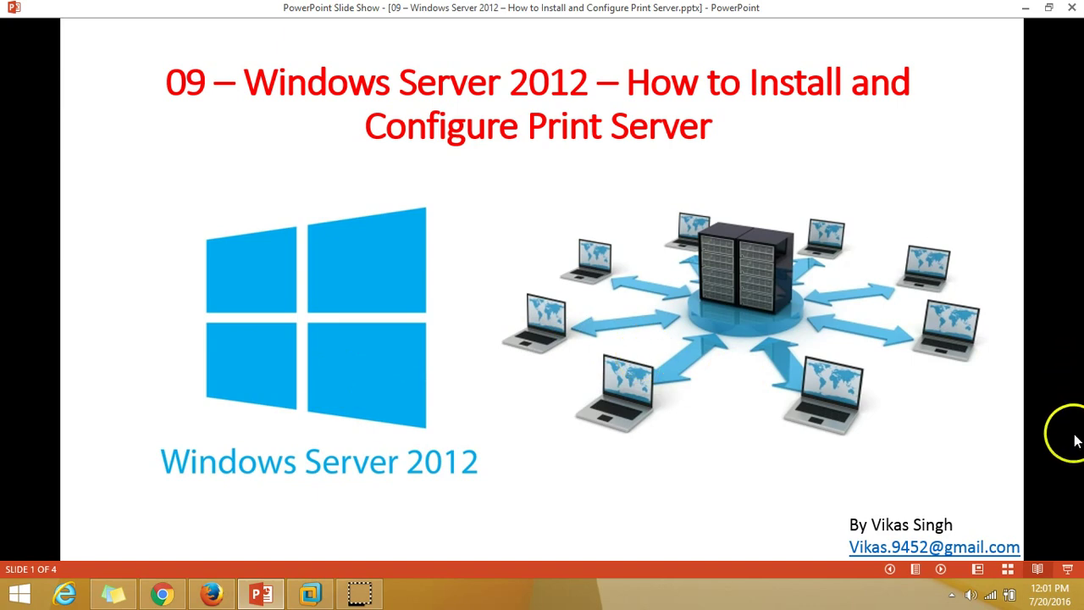
# - Show the demo environment slide, switch to VMware Workstation and review the Local Server properties of Win2K12R2-DC01
pyautogui.click(941, 569)
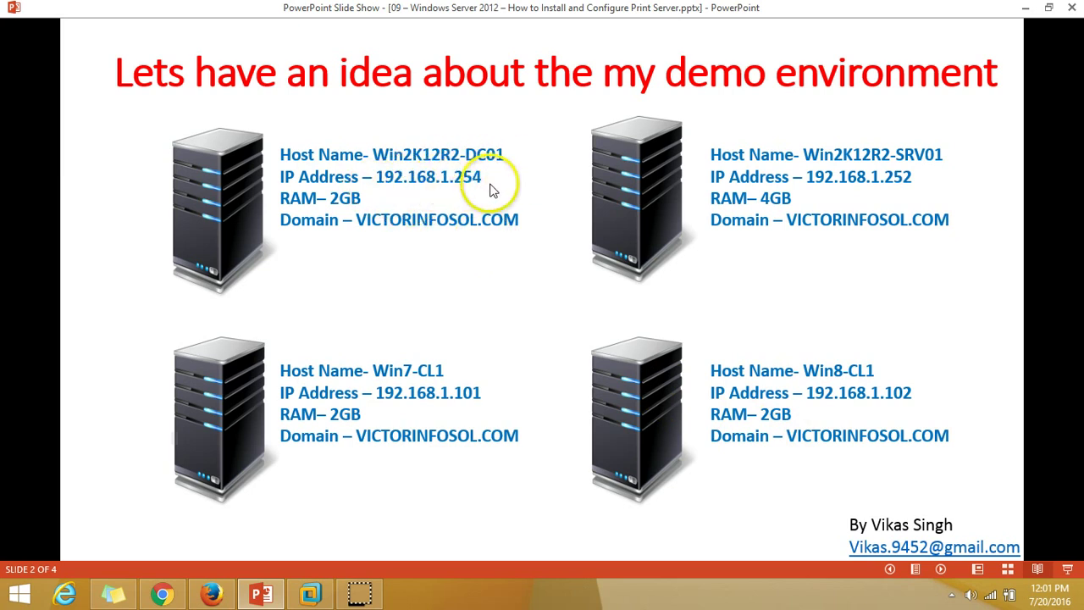
pyautogui.click(309, 593)
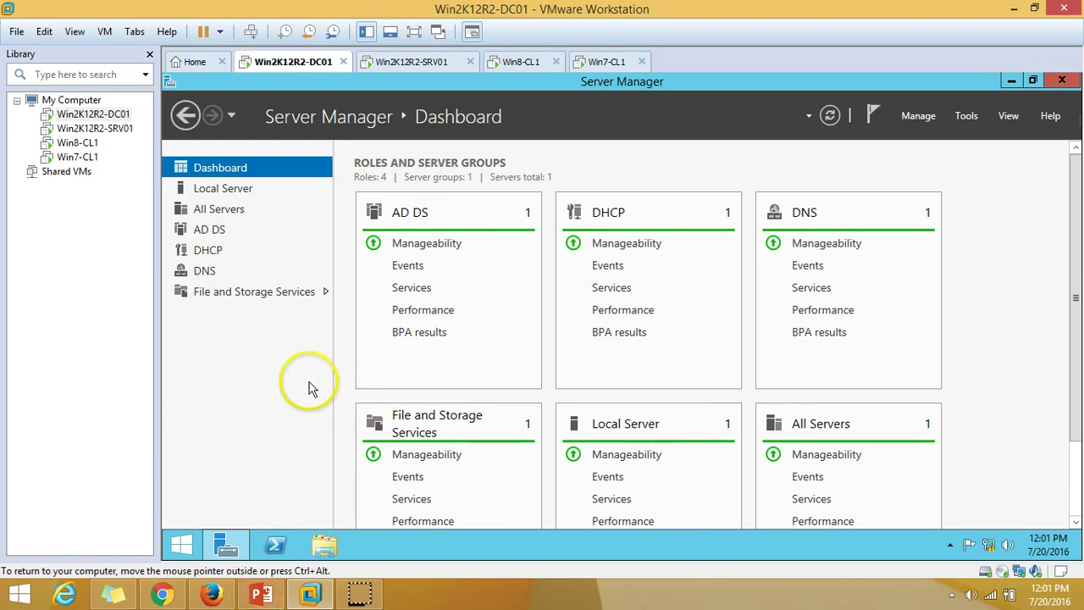
pyautogui.click(239, 189)
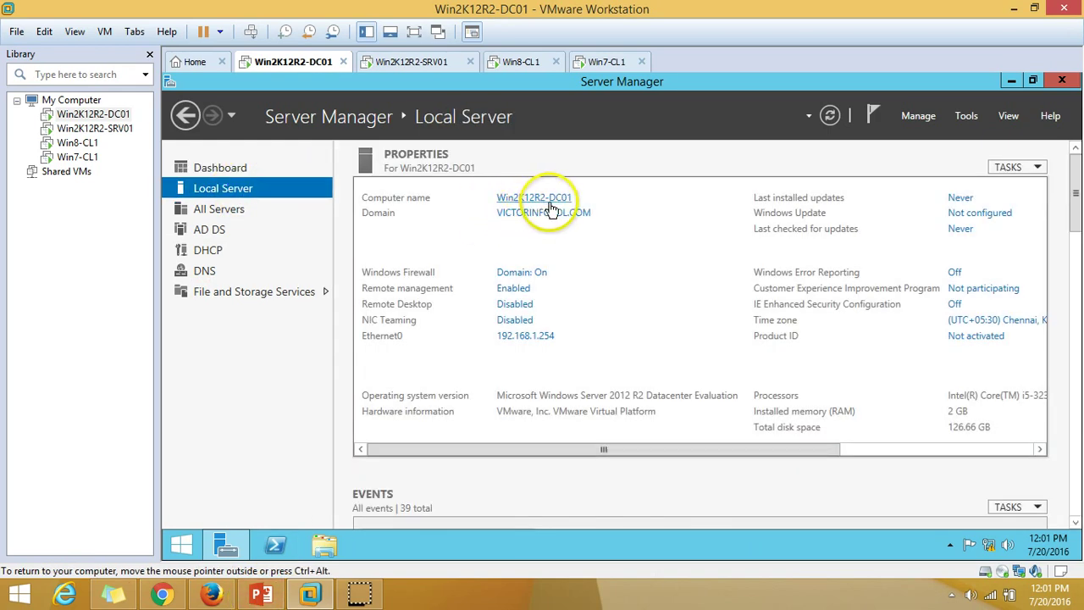
pyautogui.click(274, 169)
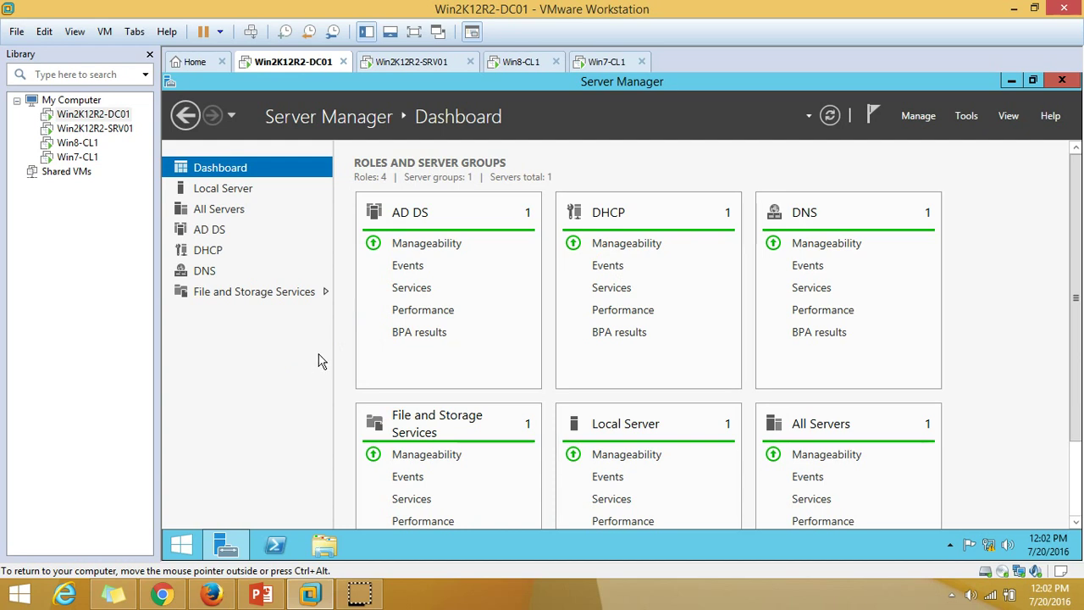
# - Review the Local Server properties of the Win2K12R2-SRV01 virtual machine, including its system properties and network connections, and return to the dashboard
pyautogui.click(261, 594)
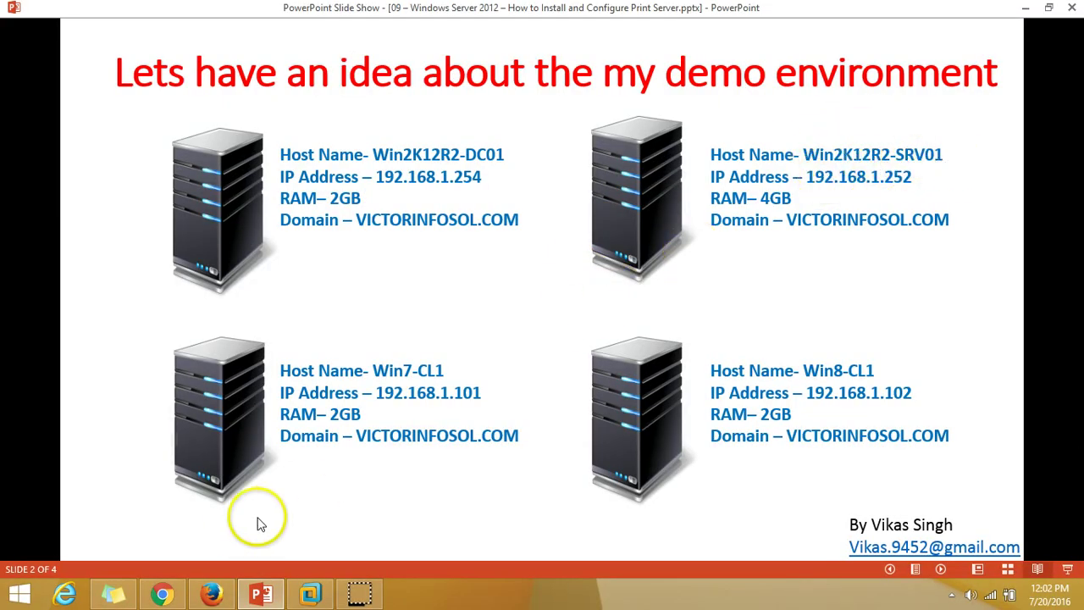
pyautogui.click(260, 593)
pyautogui.click(420, 61)
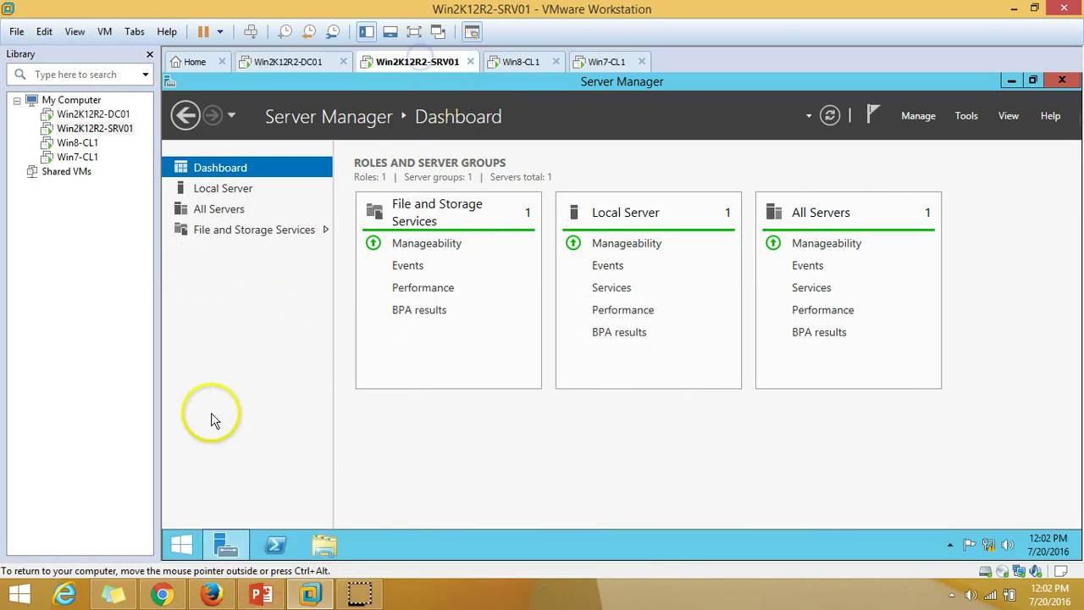
pyautogui.click(240, 192)
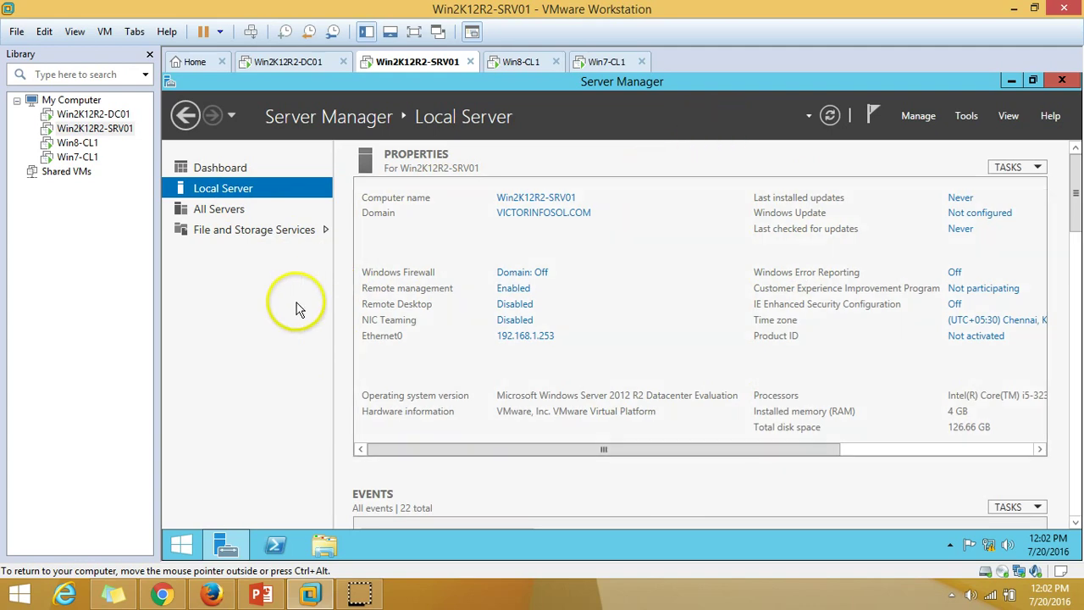
pyautogui.click(555, 207)
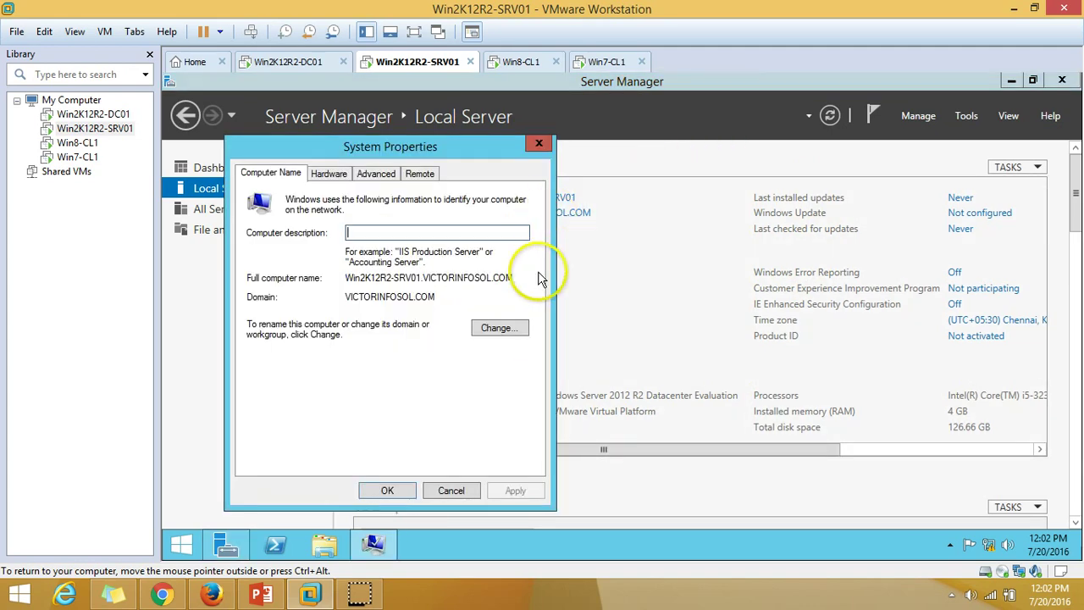
pyautogui.click(538, 143)
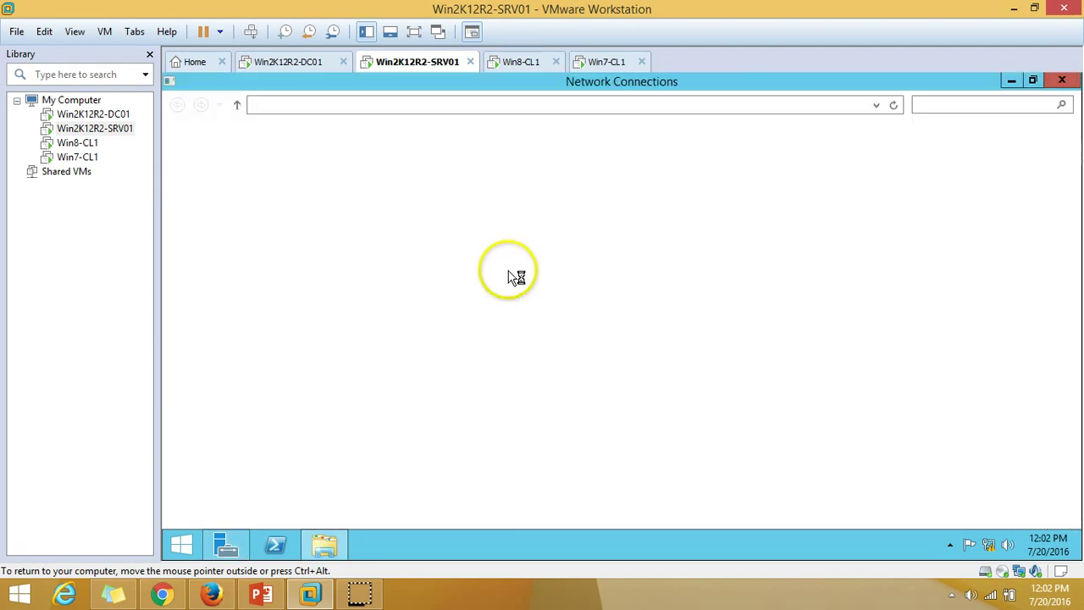
pyautogui.click(1060, 81)
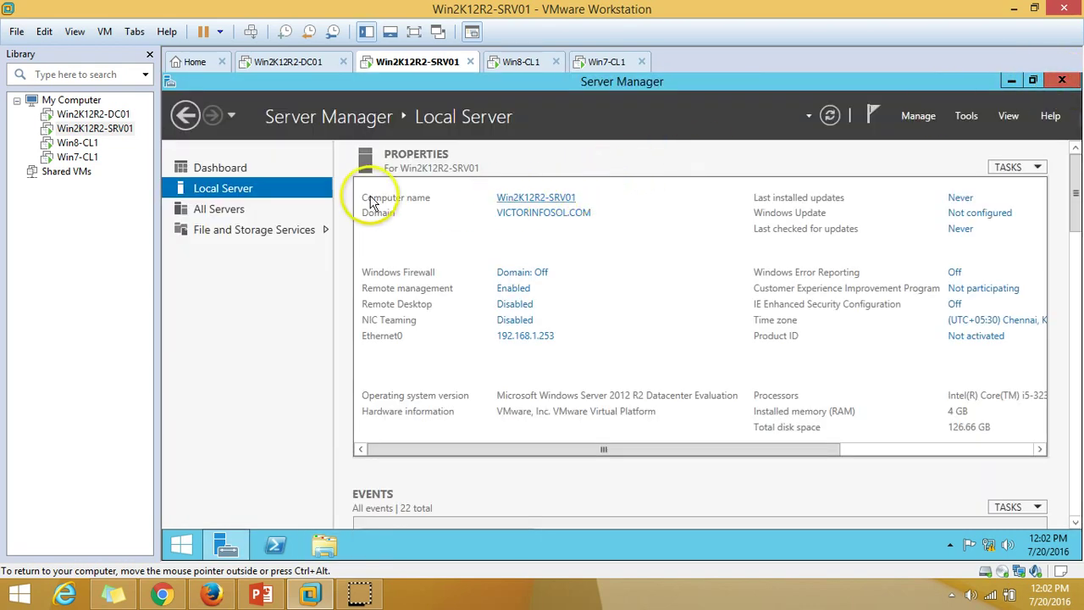
pyautogui.click(247, 169)
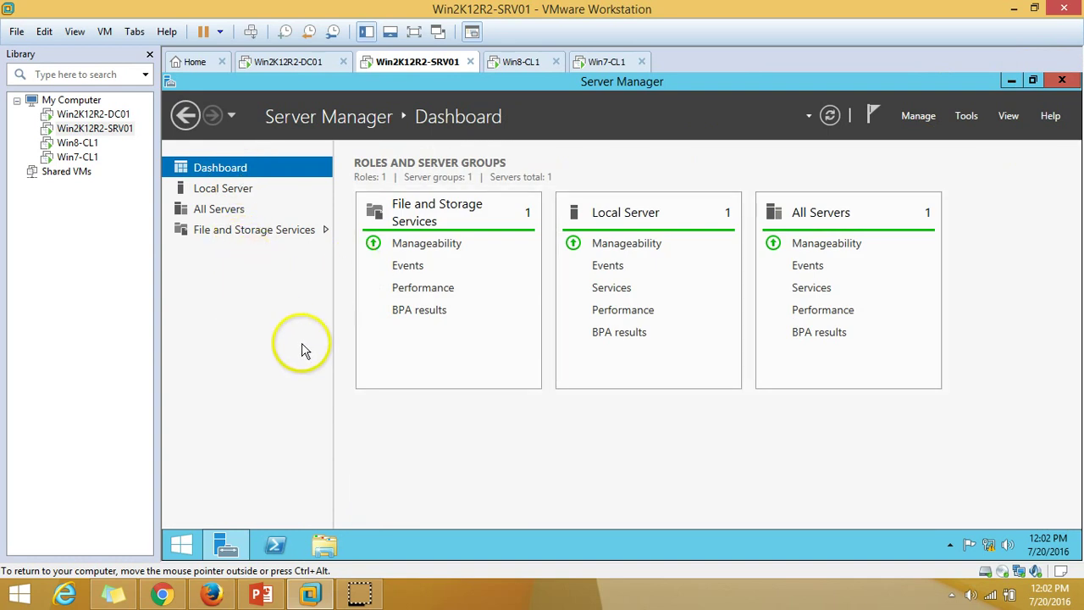
# - Check the client details on the PowerPoint slide and display the computer's system information on the Win8-CL1 virtual machine
pyautogui.click(260, 593)
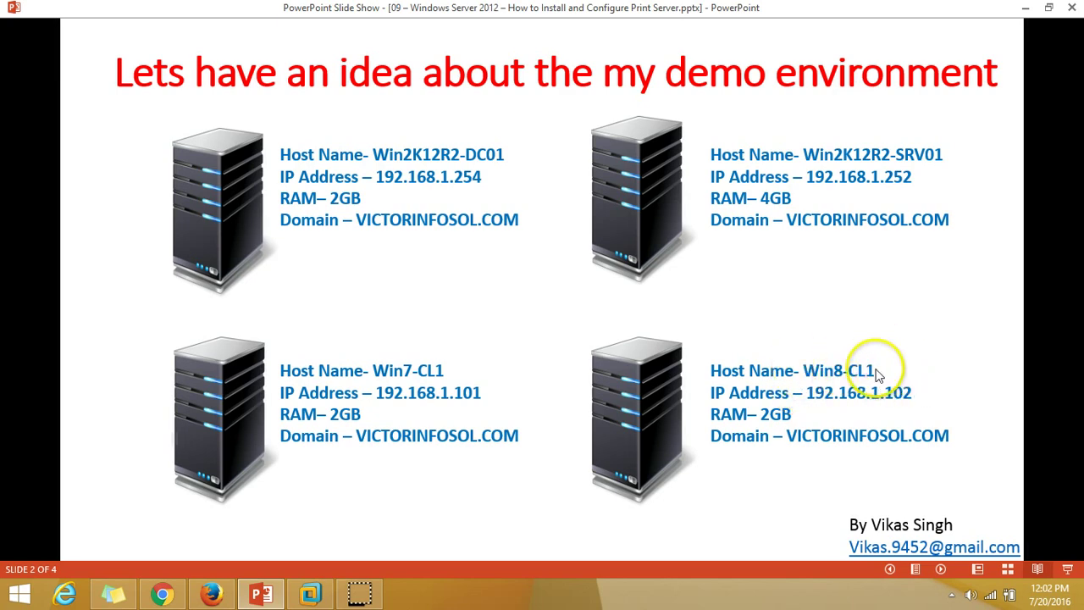
pyautogui.click(261, 593)
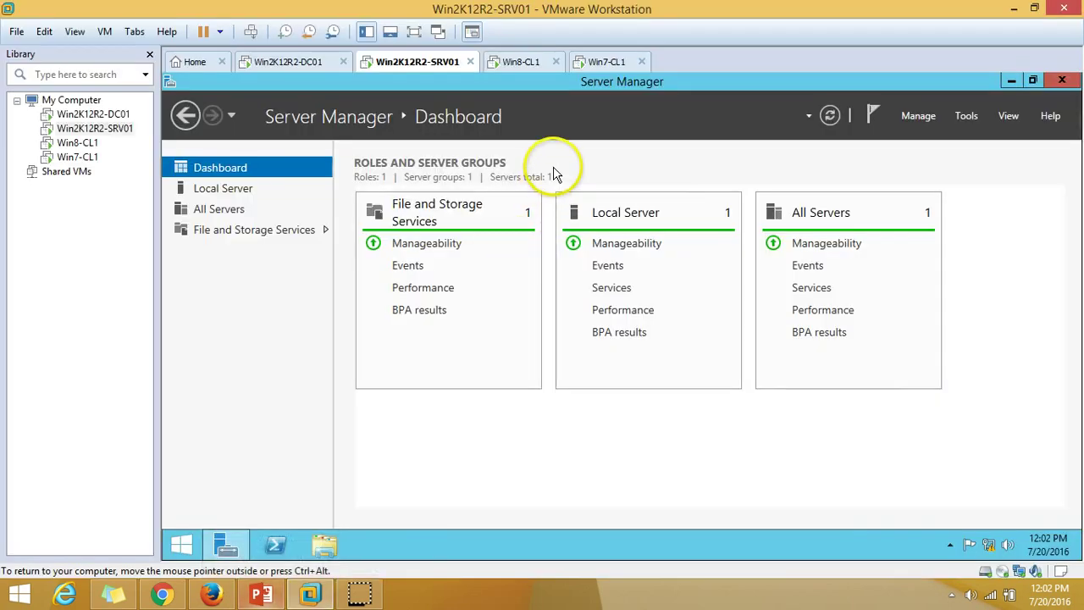
pyautogui.click(532, 66)
pyautogui.rightClick(368, 204)
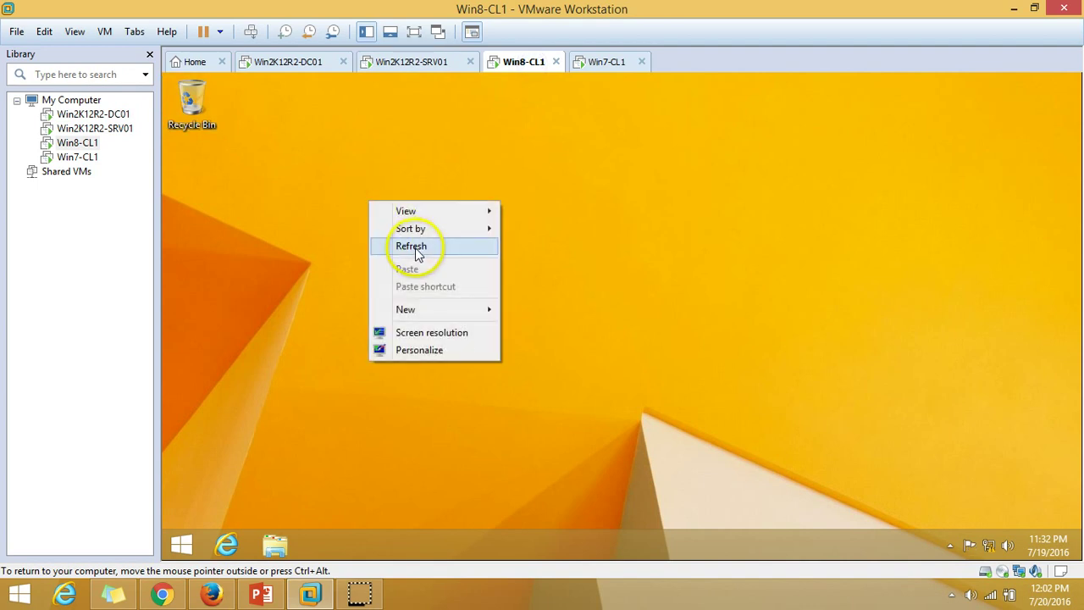
pyautogui.click(413, 247)
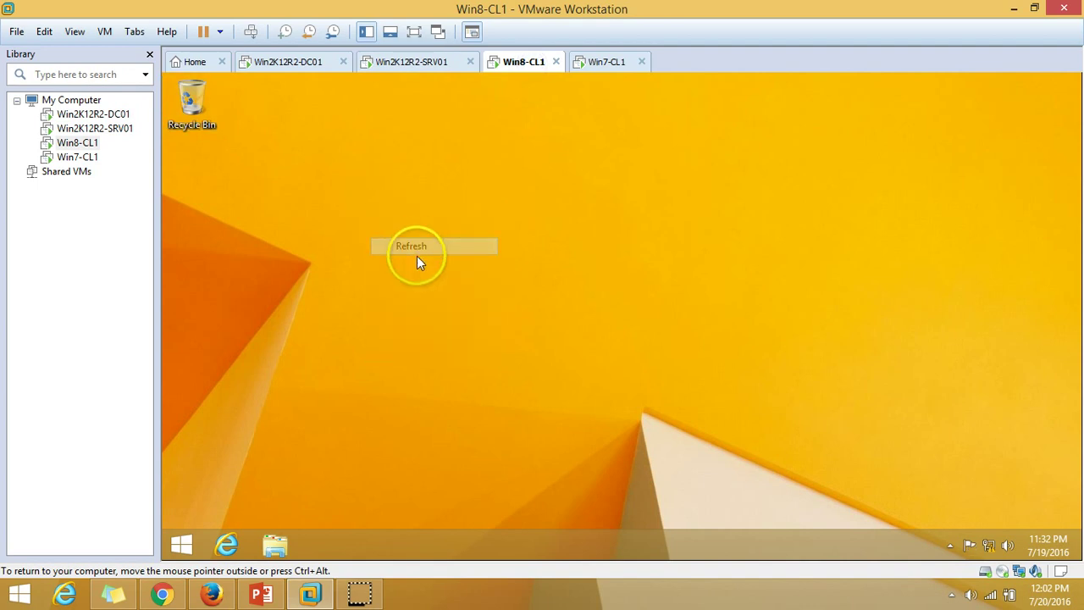
pyautogui.click(629, 68)
pyautogui.click(516, 64)
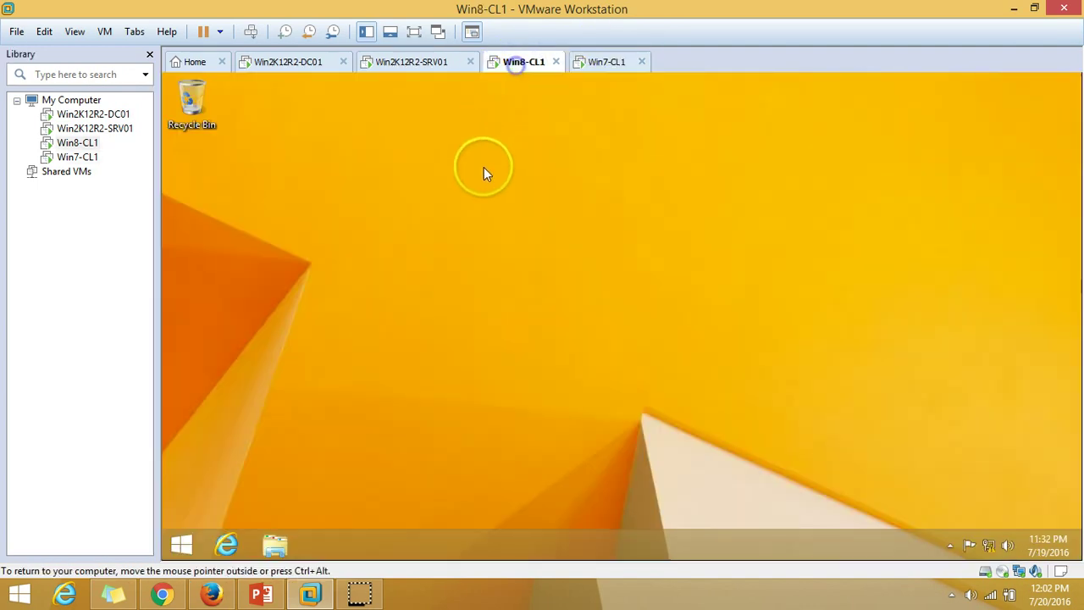
pyautogui.click(178, 559)
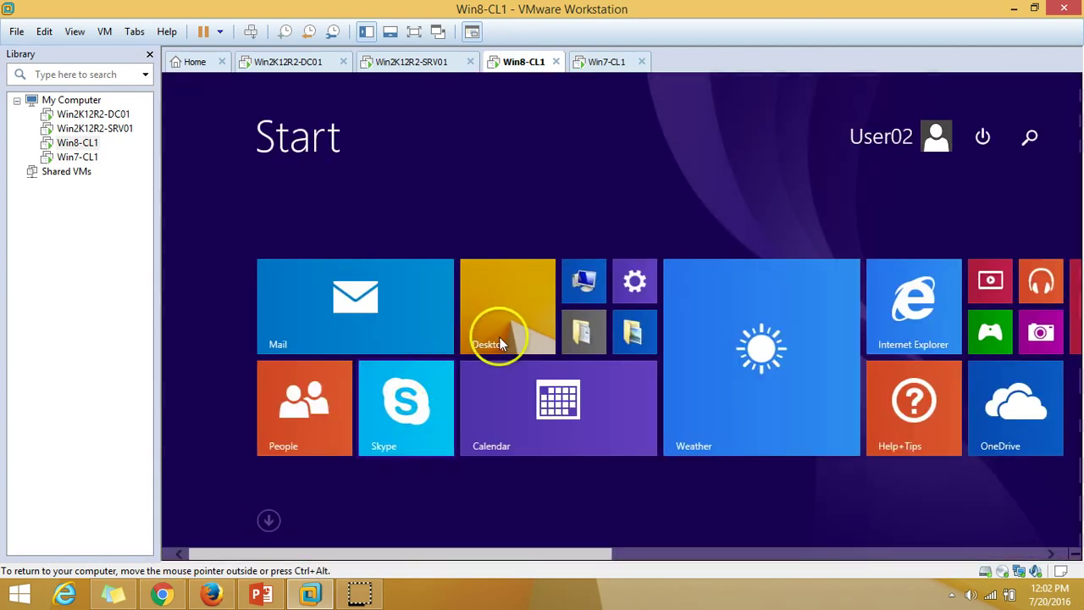
pyautogui.rightClick(600, 272)
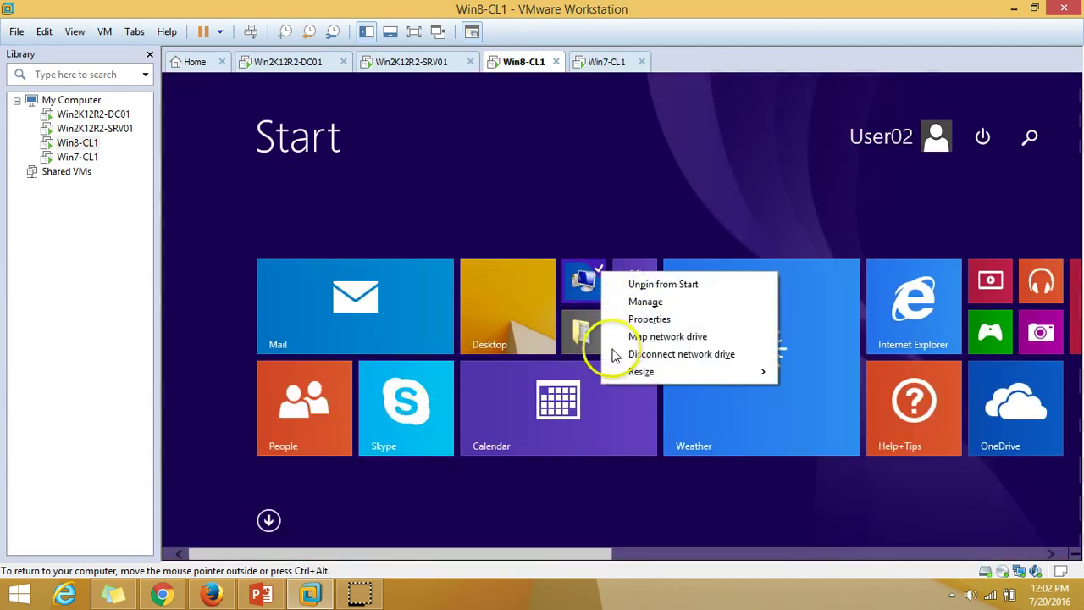
pyautogui.click(655, 319)
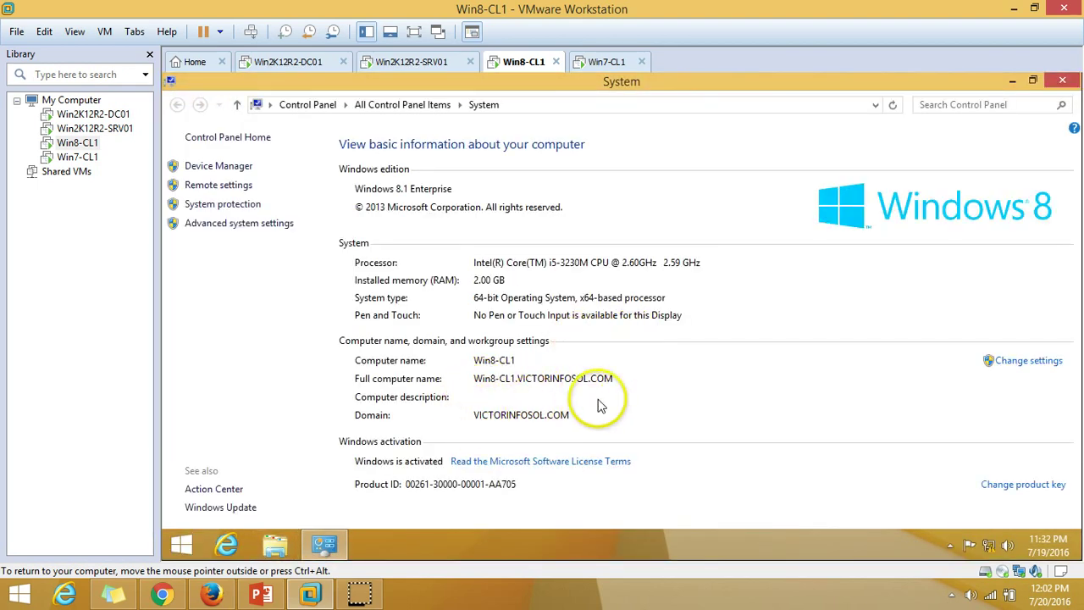
# - Open the network path \\victorinfosol.com from Win8-CL1 and look into its NETLOGON share to check domain access
pyautogui.rightClick(182, 543)
pyautogui.click(213, 501)
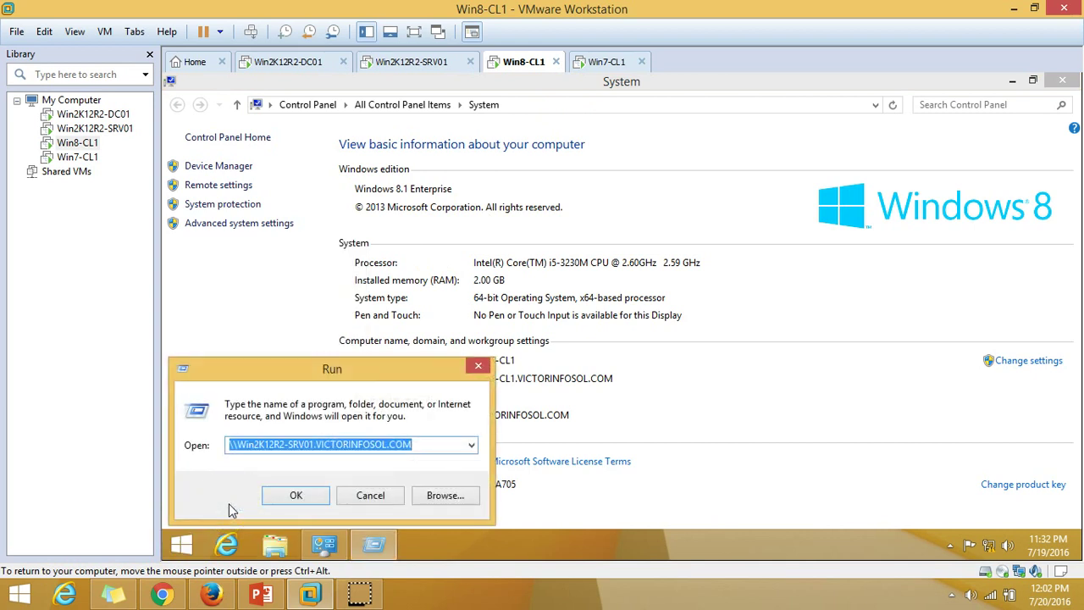
pyautogui.write('\\\\vic')
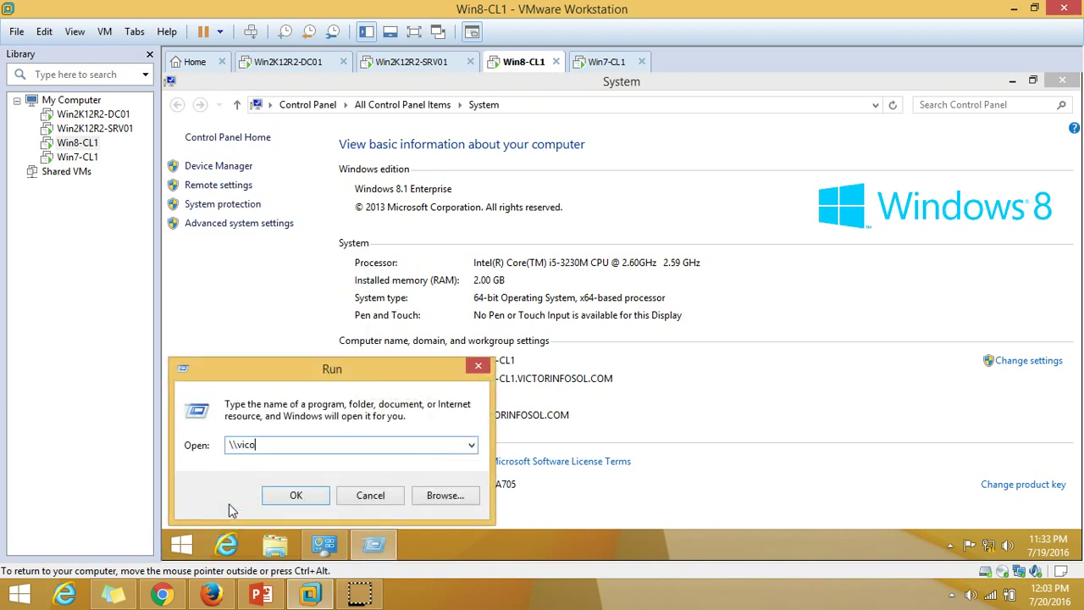
pyautogui.write('torinfosol.com')
pyautogui.press('Return')
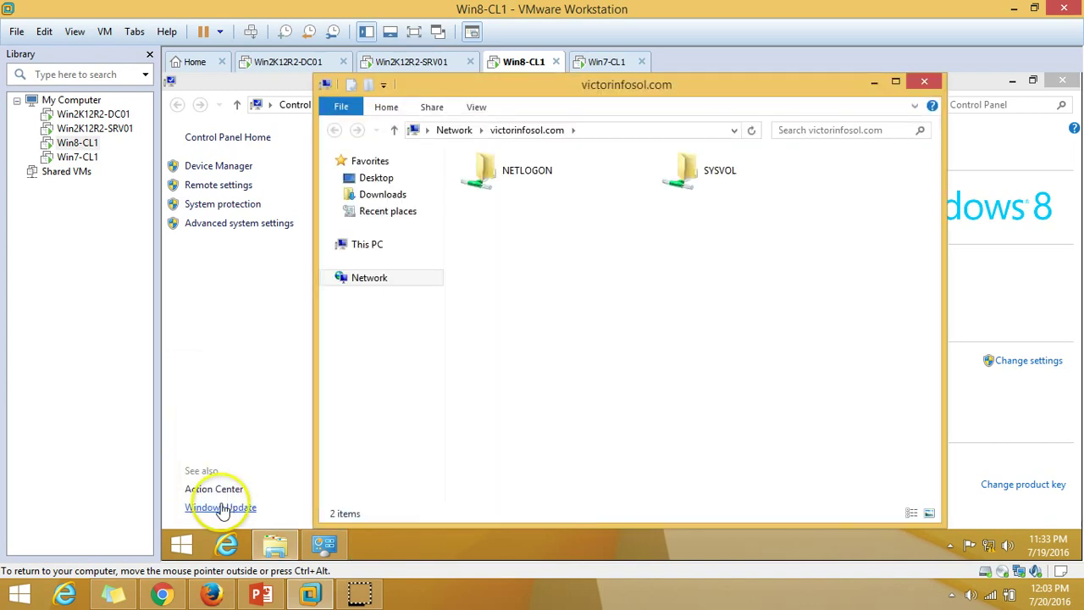
pyautogui.doubleClick(534, 172)
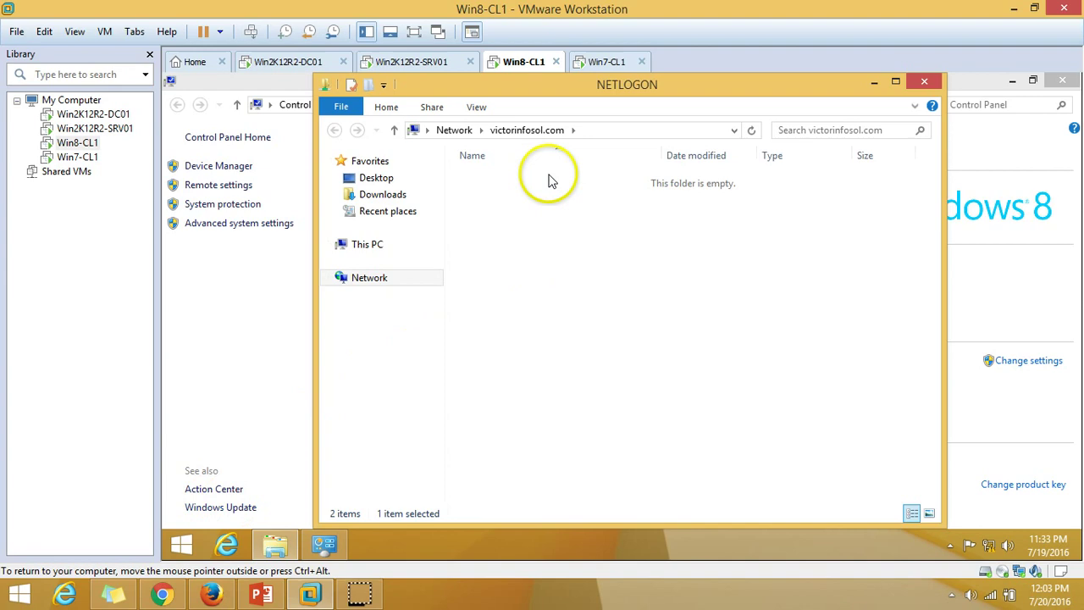
pyautogui.click(925, 83)
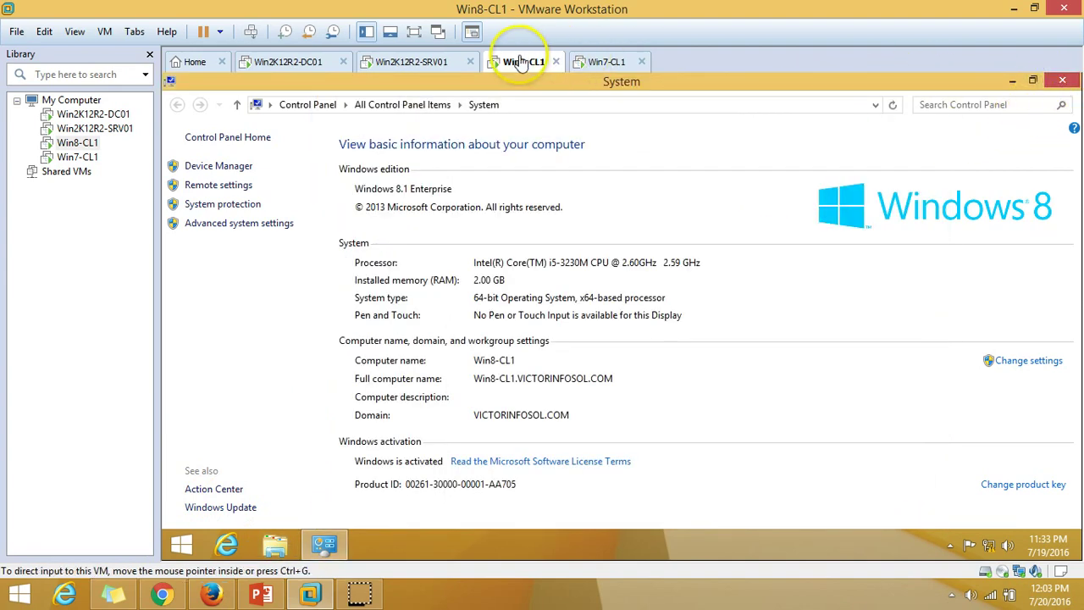
# - Display the computer's system information on the Win7-CL1 virtual machine
pyautogui.click(618, 61)
pyautogui.click(191, 535)
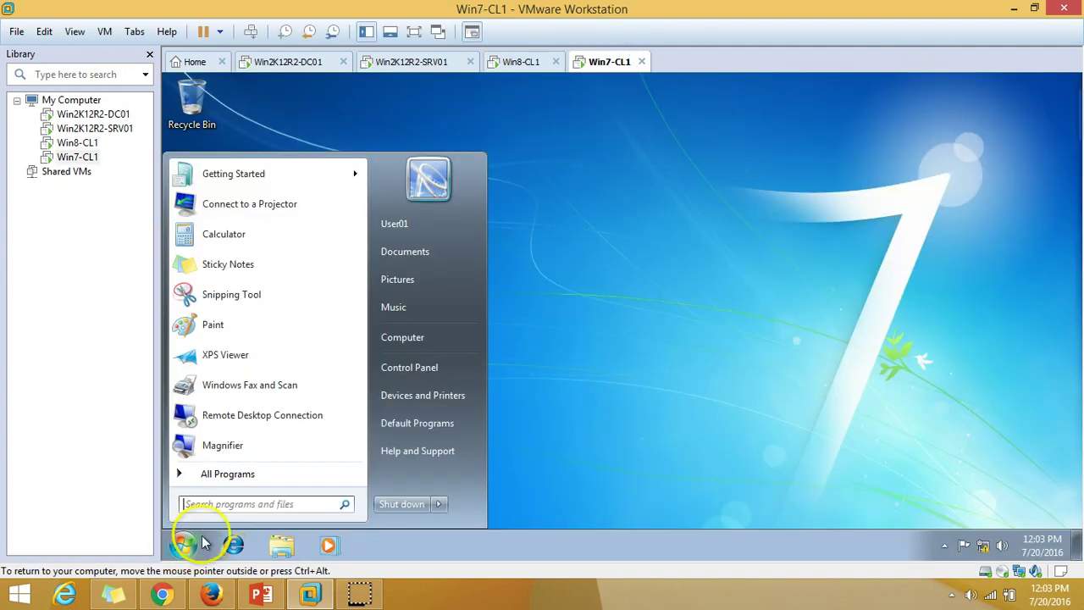
pyautogui.click(421, 337)
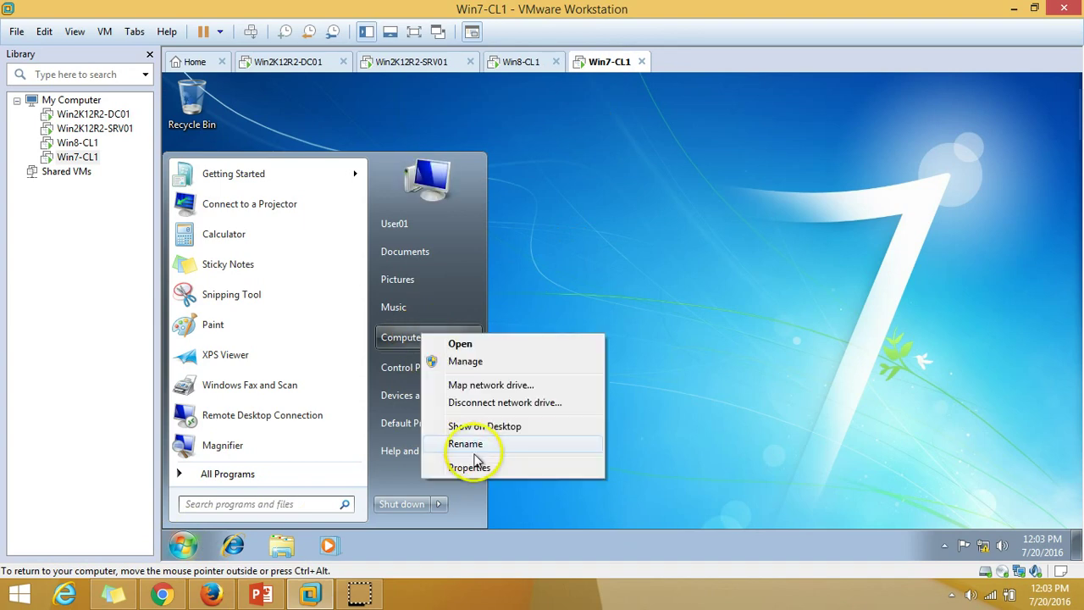
pyautogui.click(477, 460)
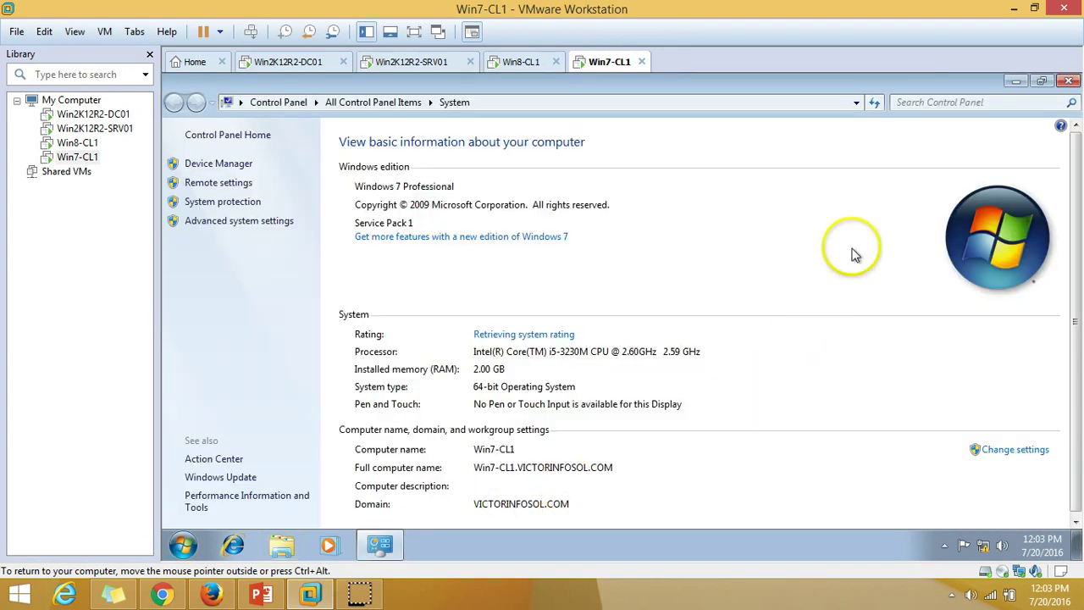
# - Return to the Win2K12R2-SRV01 virtual machine, and show the PowerPoint slide listing the print server installation steps
pyautogui.click(428, 63)
pyautogui.click(523, 64)
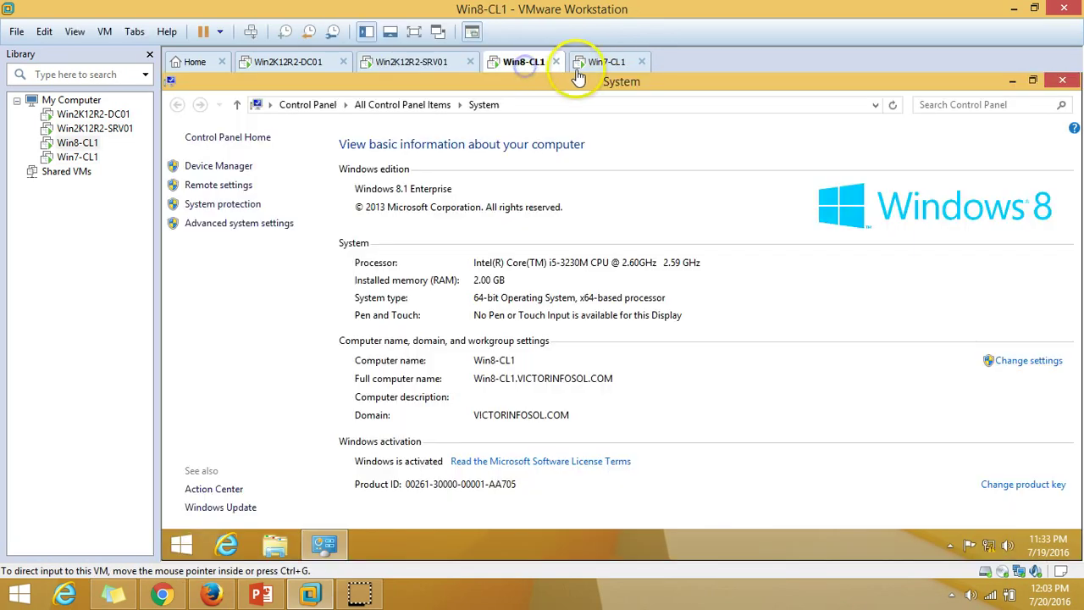
pyautogui.click(596, 63)
pyautogui.click(517, 62)
pyautogui.click(417, 63)
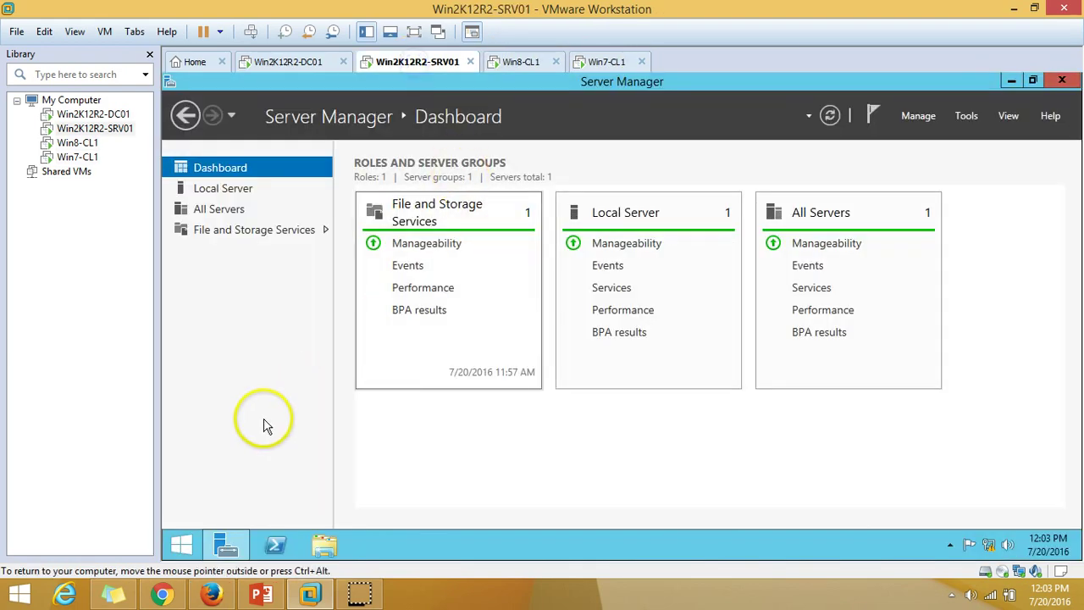
pyautogui.click(261, 594)
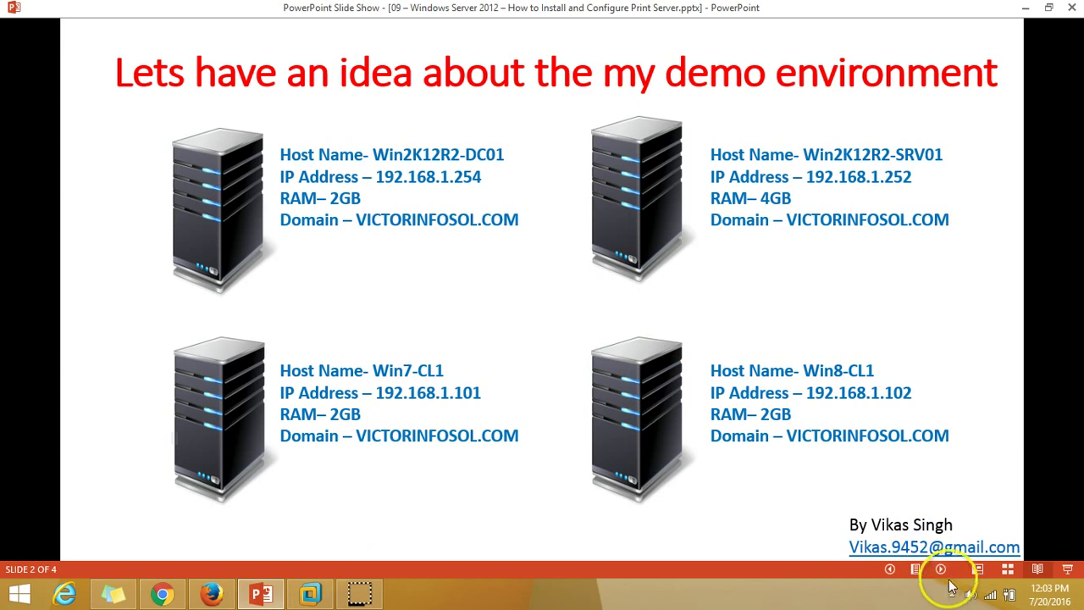
pyautogui.click(939, 571)
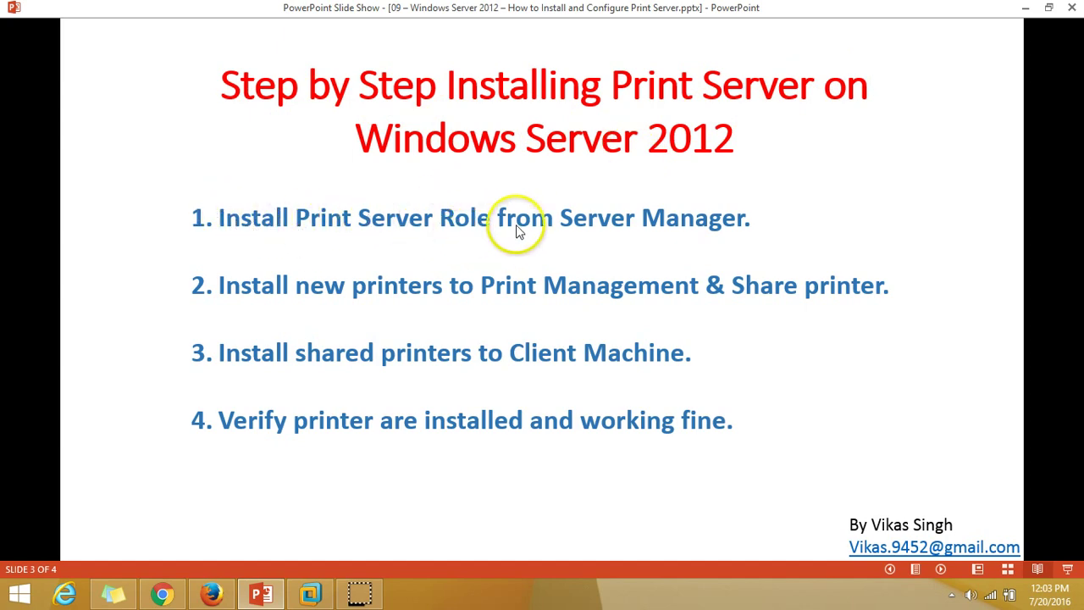
# - Switch to VMware Workstation and start the Add Roles and Features Wizard on the Win2K12R2-SRV01 virtual machine
pyautogui.click(270, 595)
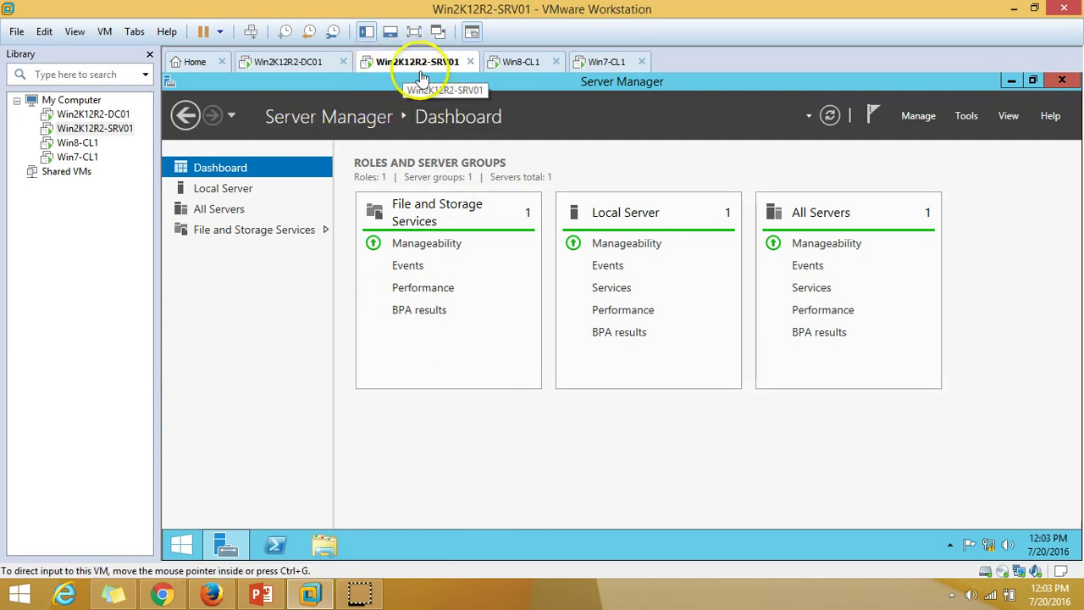
pyautogui.click(919, 117)
pyautogui.click(945, 141)
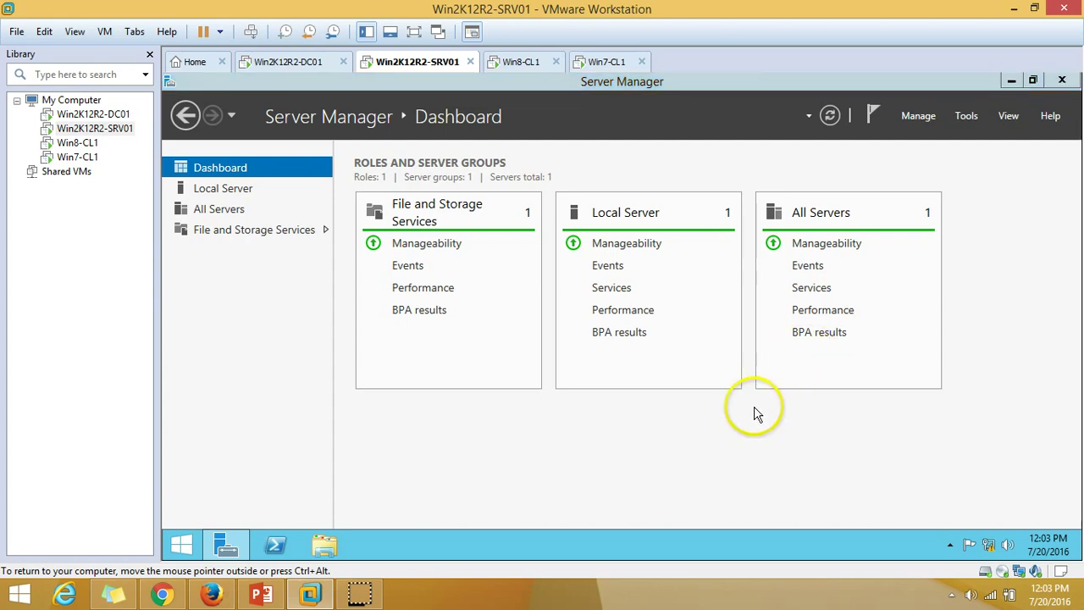
pyautogui.doubleClick(718, 168)
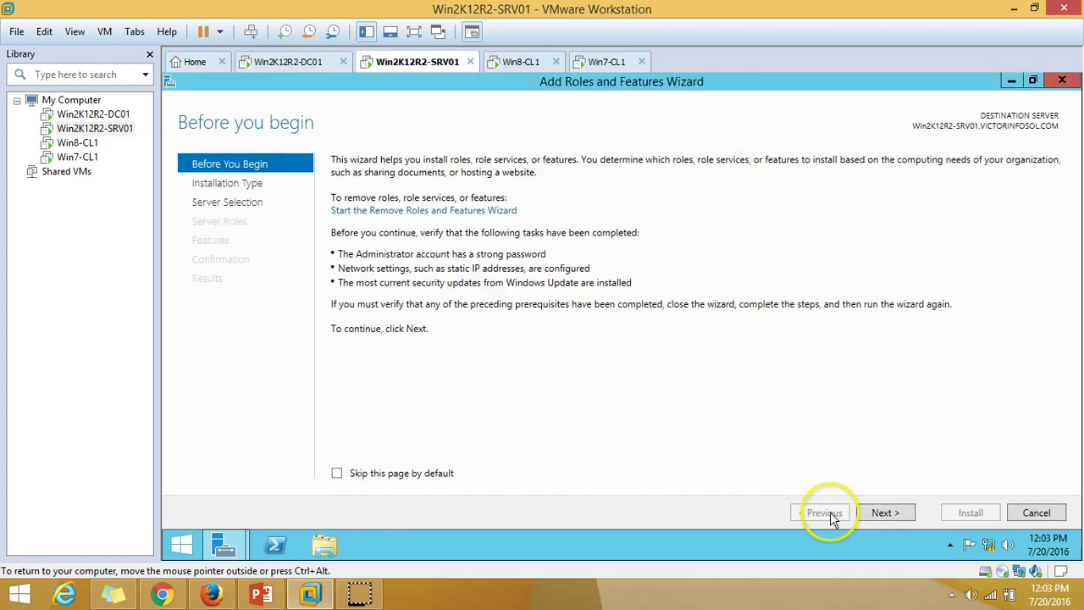
# - Choose a role-based or feature-based installation with Win2K12R2-SRV01.VICTORINFOSOL.COM from the server pool as the destination server
pyautogui.click(883, 514)
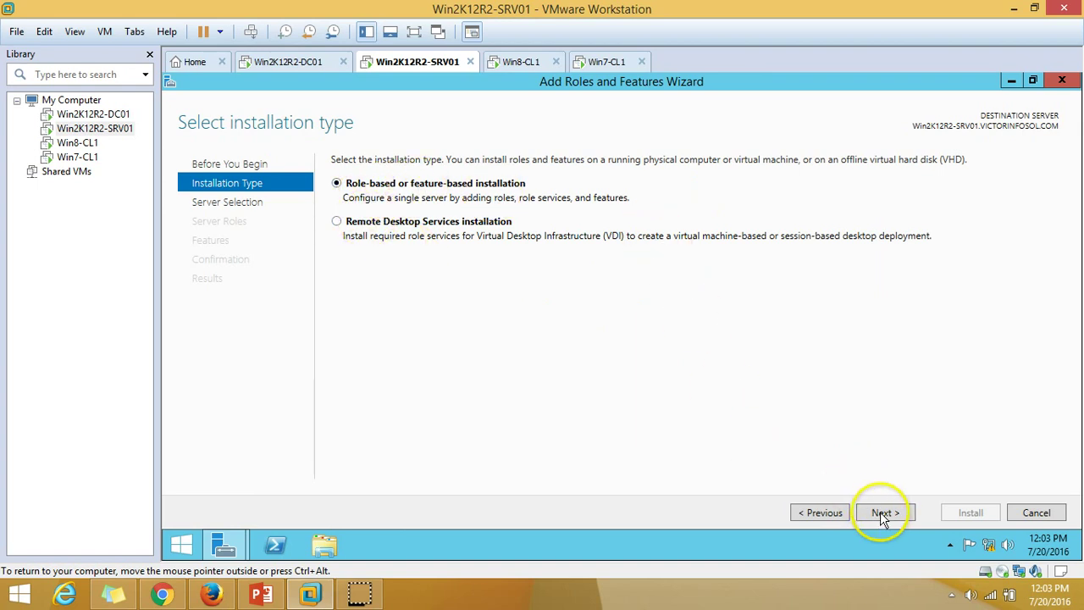
pyautogui.click(883, 514)
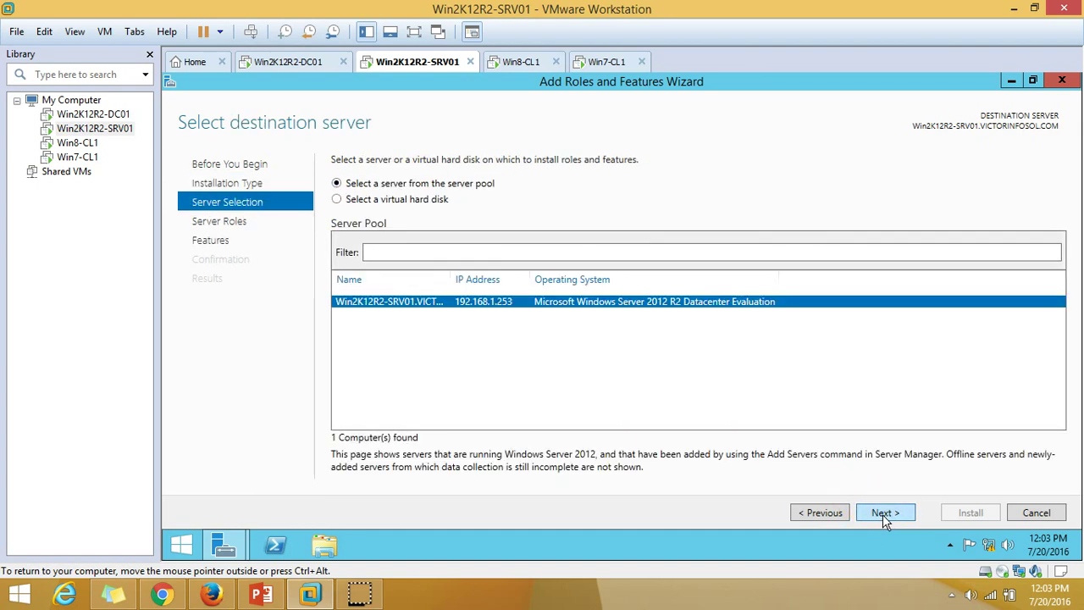
pyautogui.moveTo(456, 280); pyautogui.dragTo(514, 322)
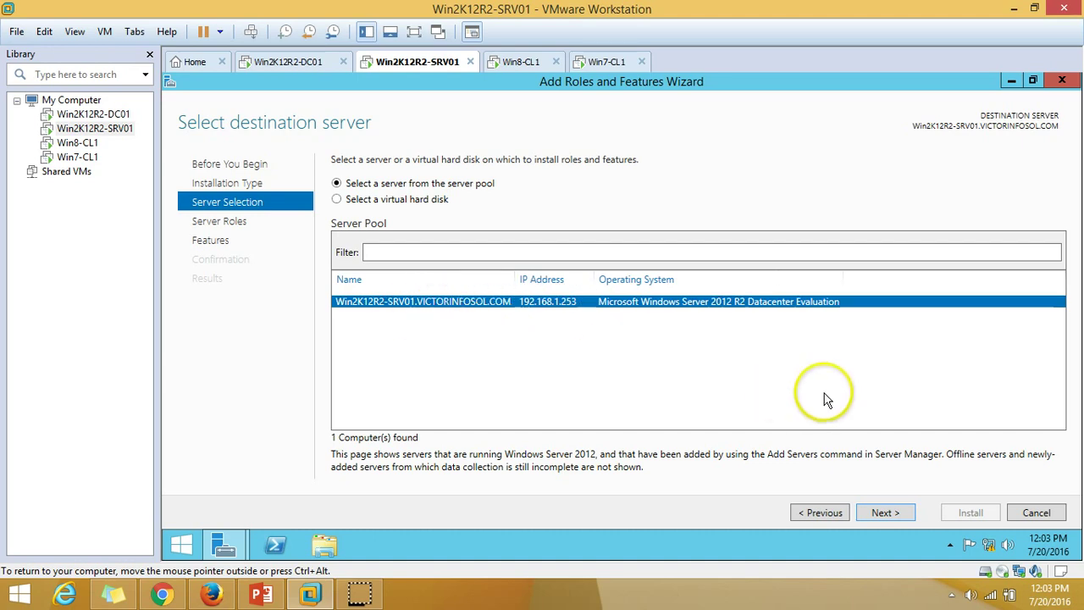
pyautogui.click(887, 515)
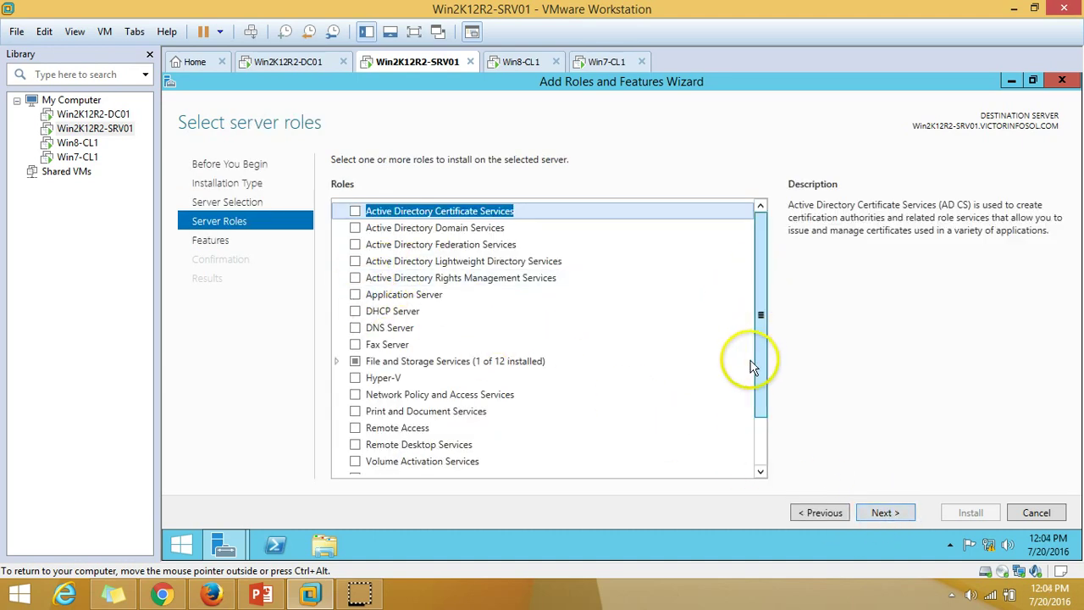
# - Select the Print and Document Services role and add its required management tools
pyautogui.scroll(-2, 751, 366)
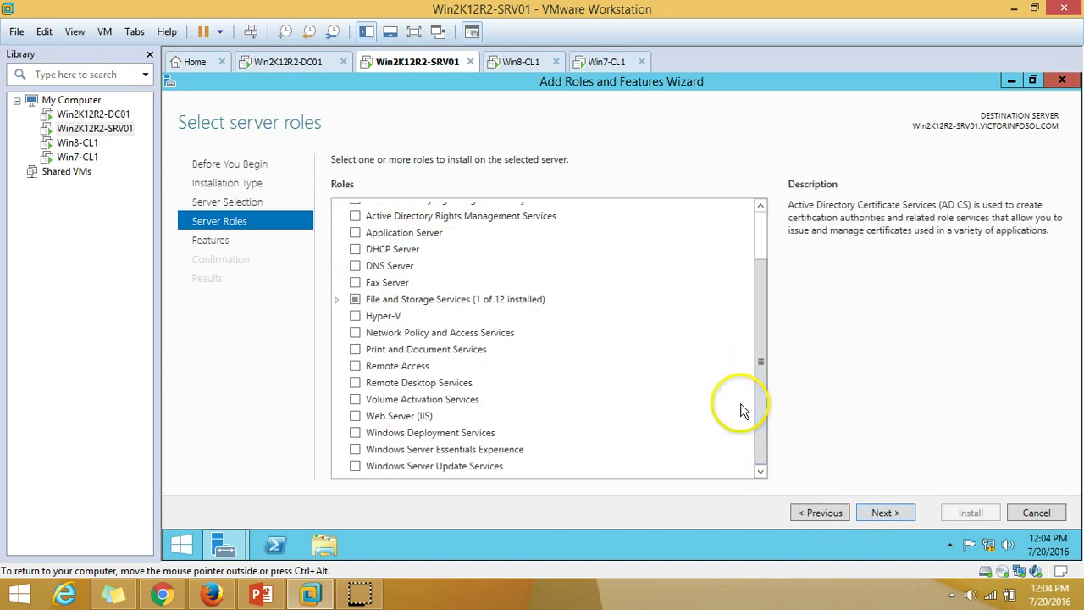
pyautogui.click(355, 349)
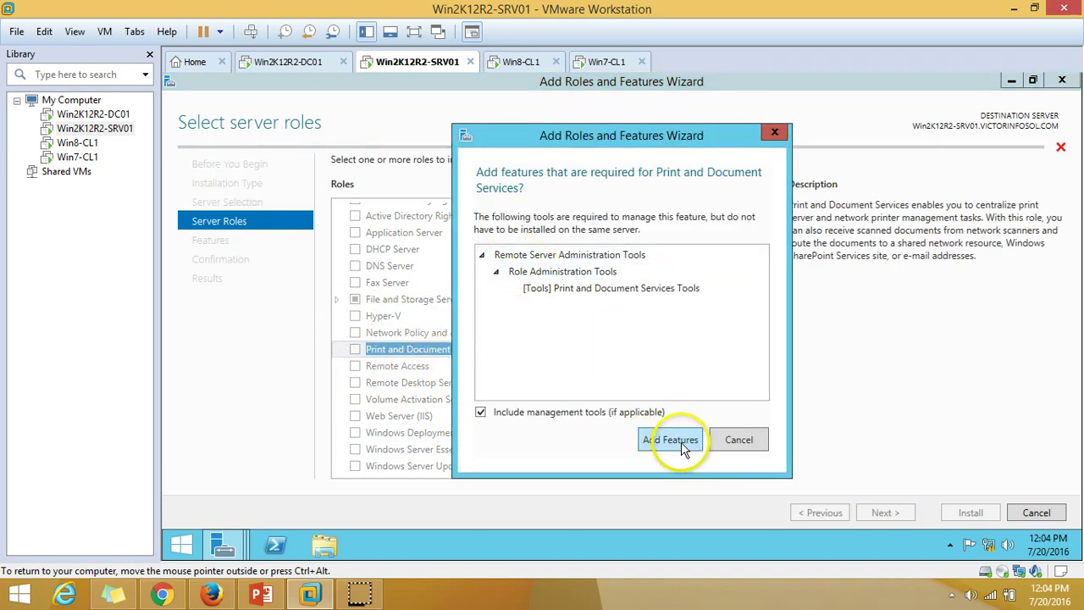
pyautogui.click(669, 440)
pyautogui.click(895, 514)
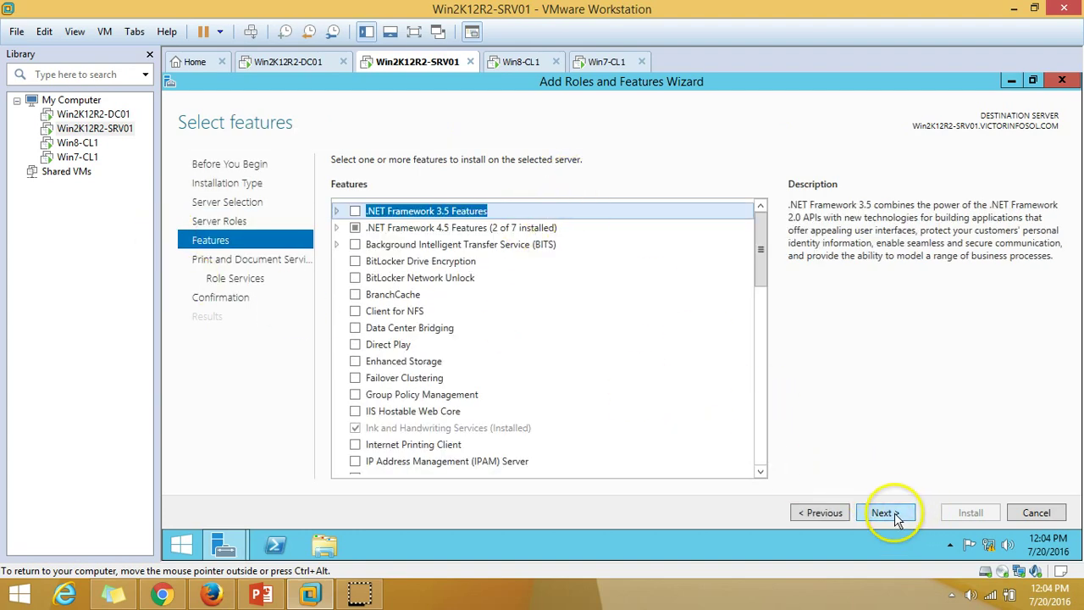
# - Accept the default features and the Print Server role service, install the role, and close the wizard
pyautogui.click(896, 515)
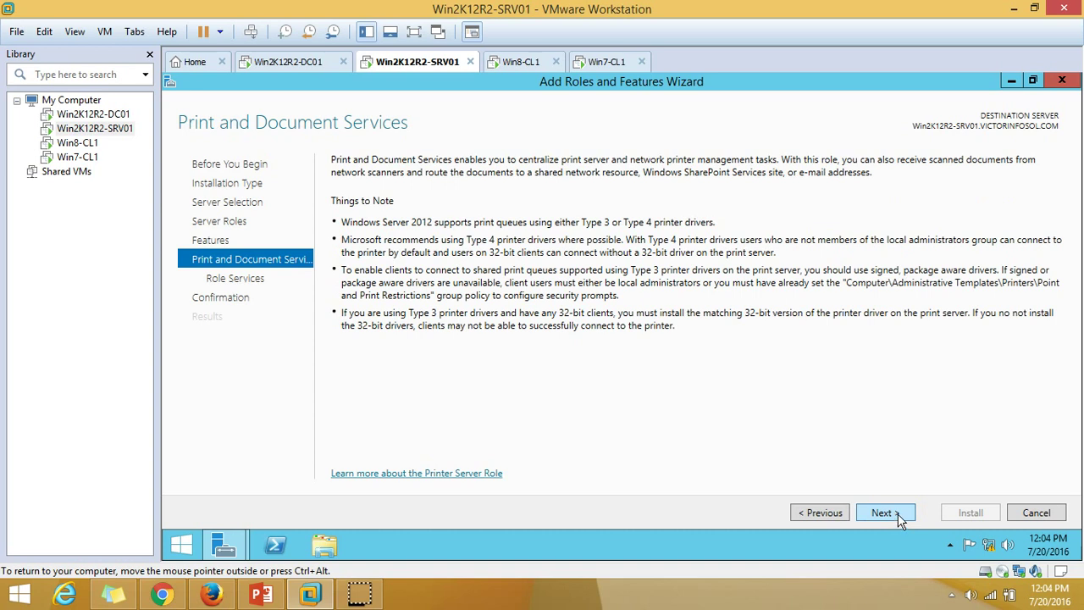
pyautogui.click(899, 515)
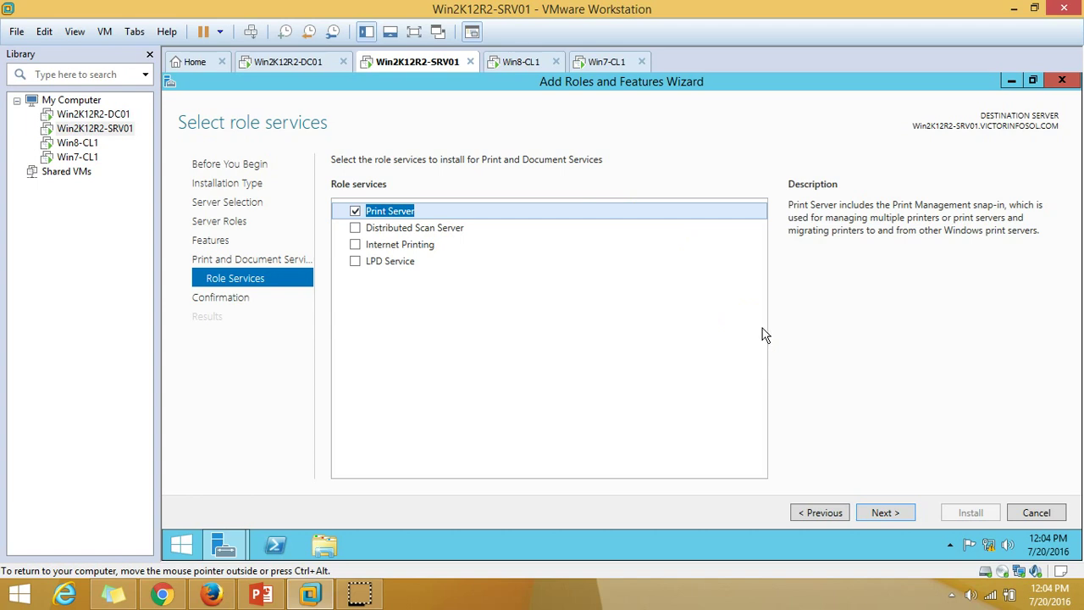
pyautogui.click(884, 513)
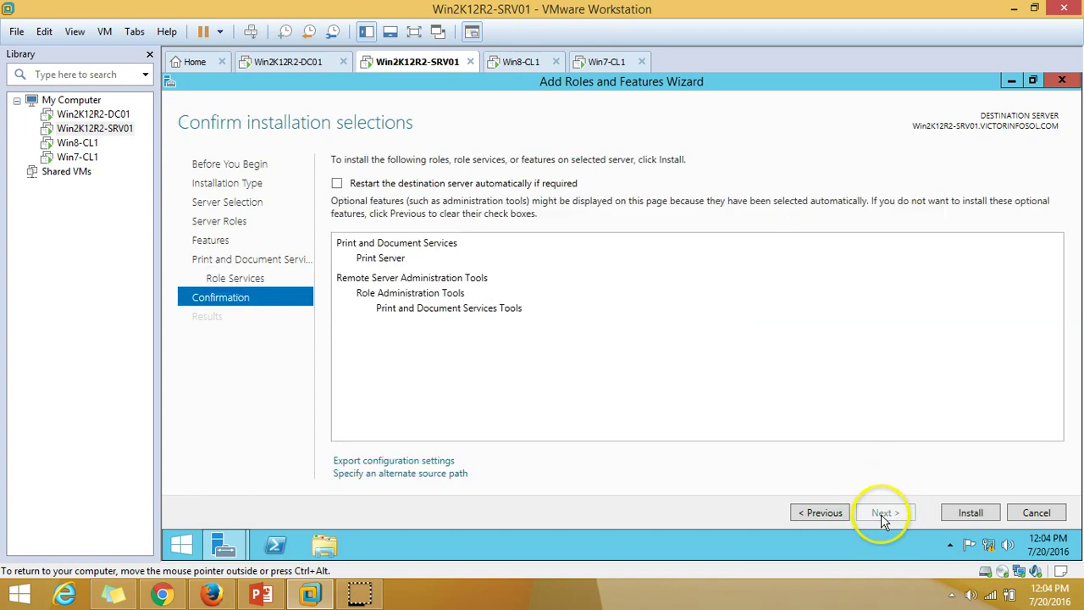
pyautogui.click(970, 513)
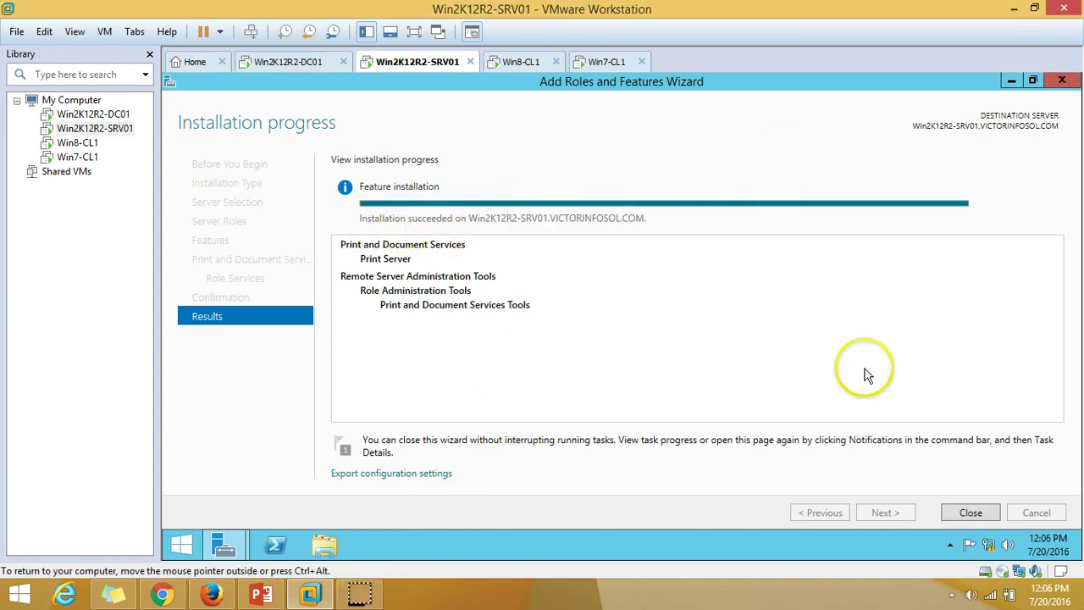
pyautogui.click(971, 513)
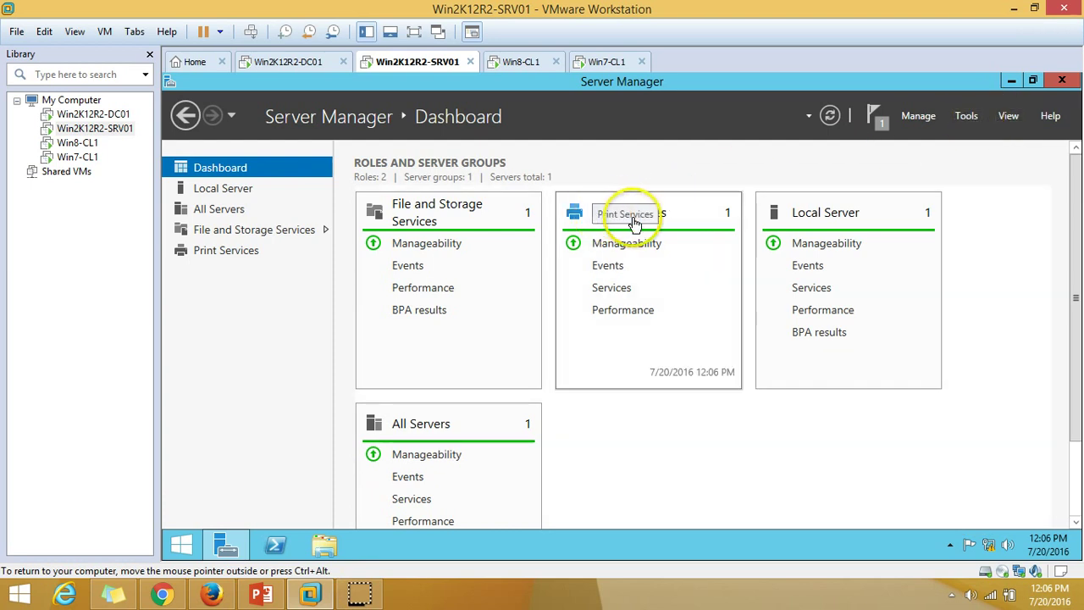
# - Open Print Management in a maximized window and expand the local server Win2K12R2-SRV01 under Print Servers
pyautogui.click(966, 115)
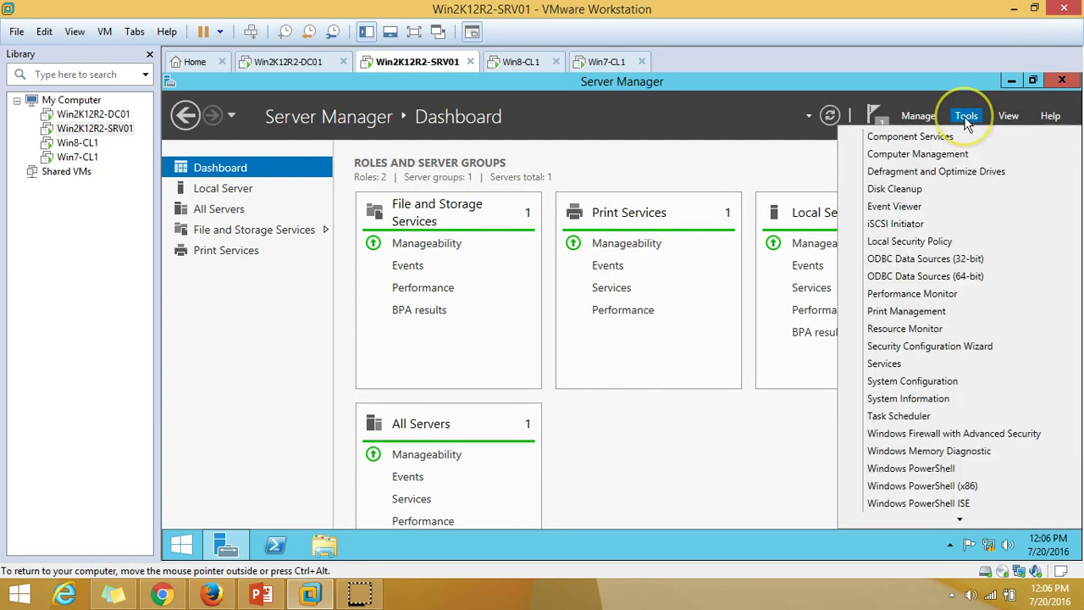
pyautogui.click(939, 313)
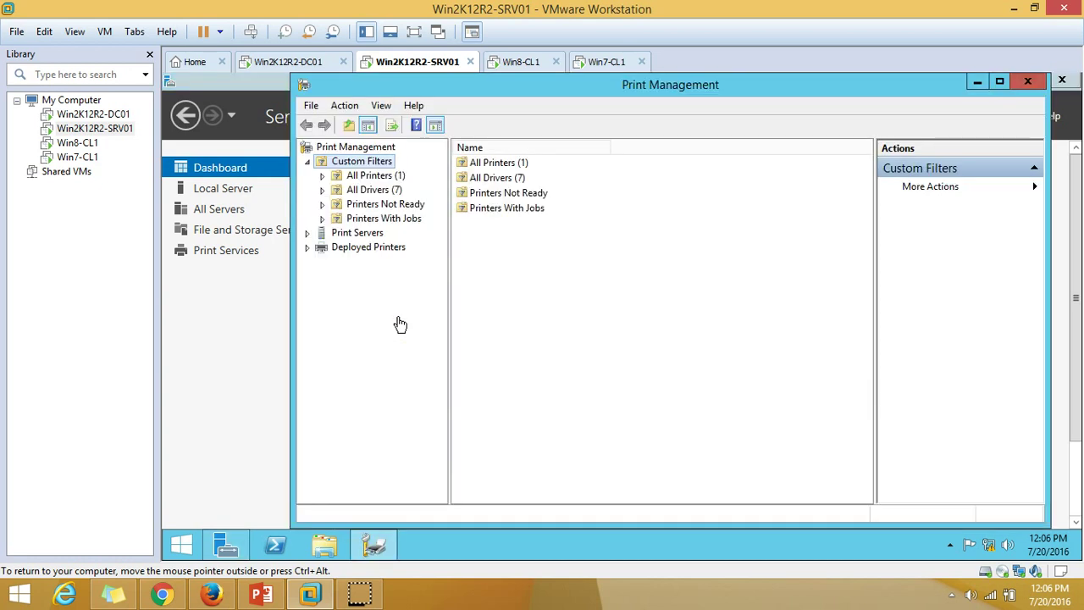
pyautogui.doubleClick(667, 92)
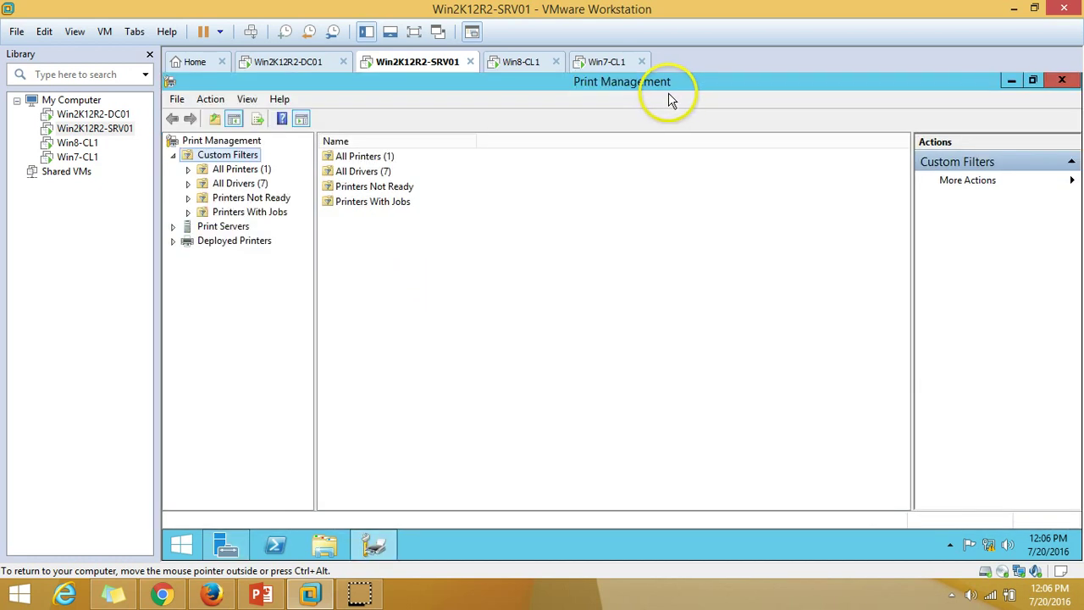
pyautogui.click(174, 156)
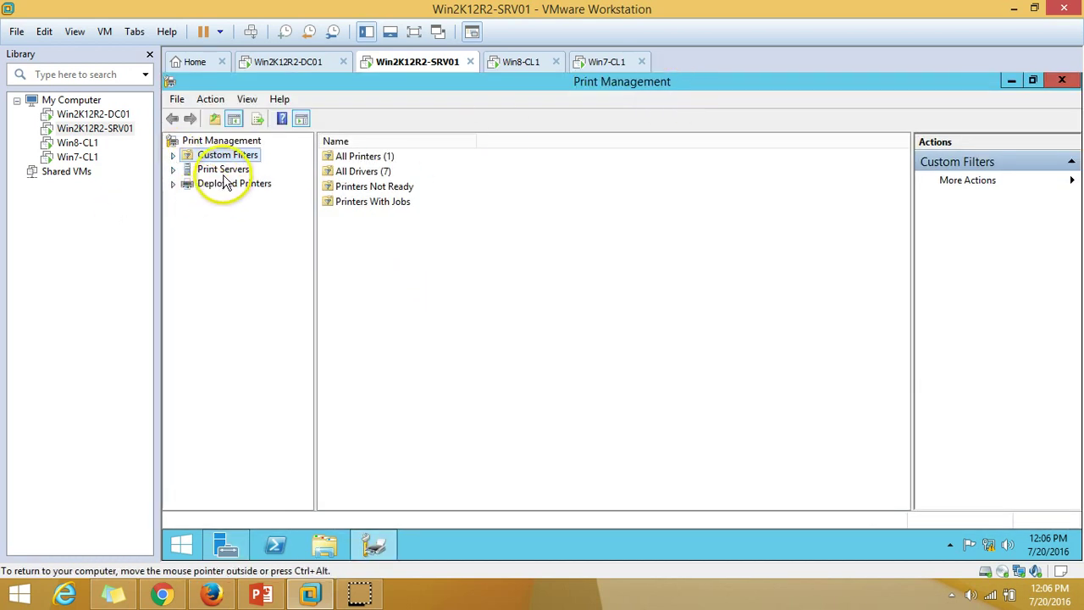
pyautogui.doubleClick(222, 170)
pyautogui.click(188, 184)
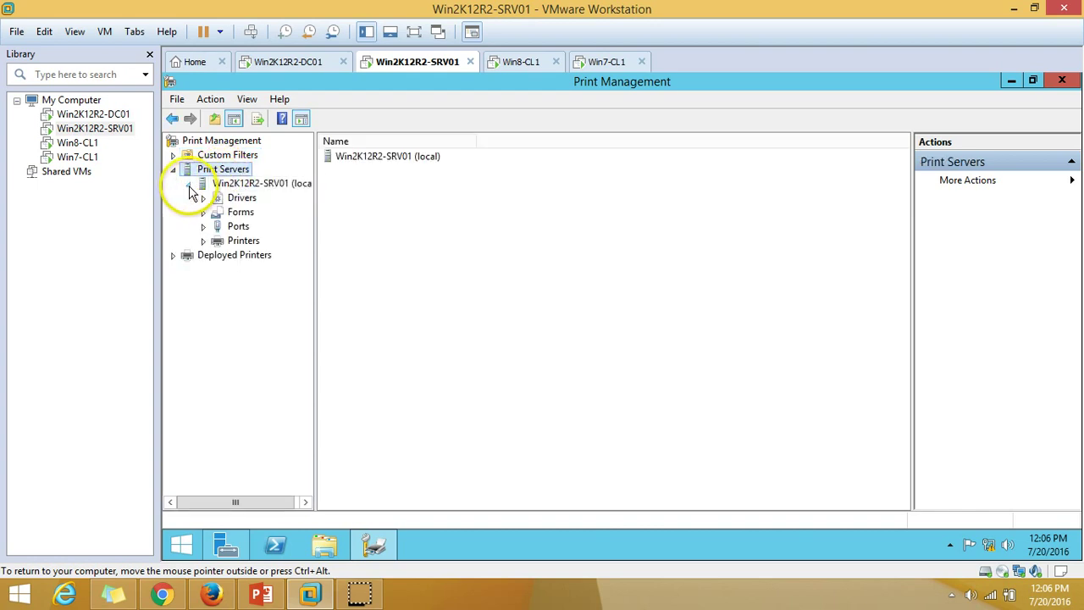
pyautogui.moveTo(318, 229); pyautogui.dragTo(358, 224)
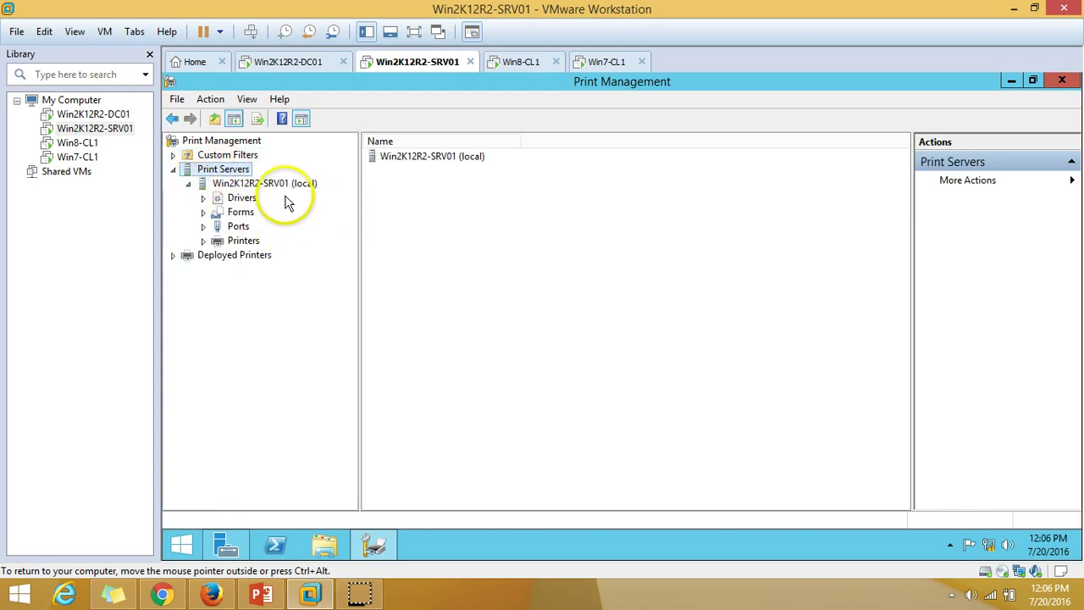
pyautogui.click(269, 184)
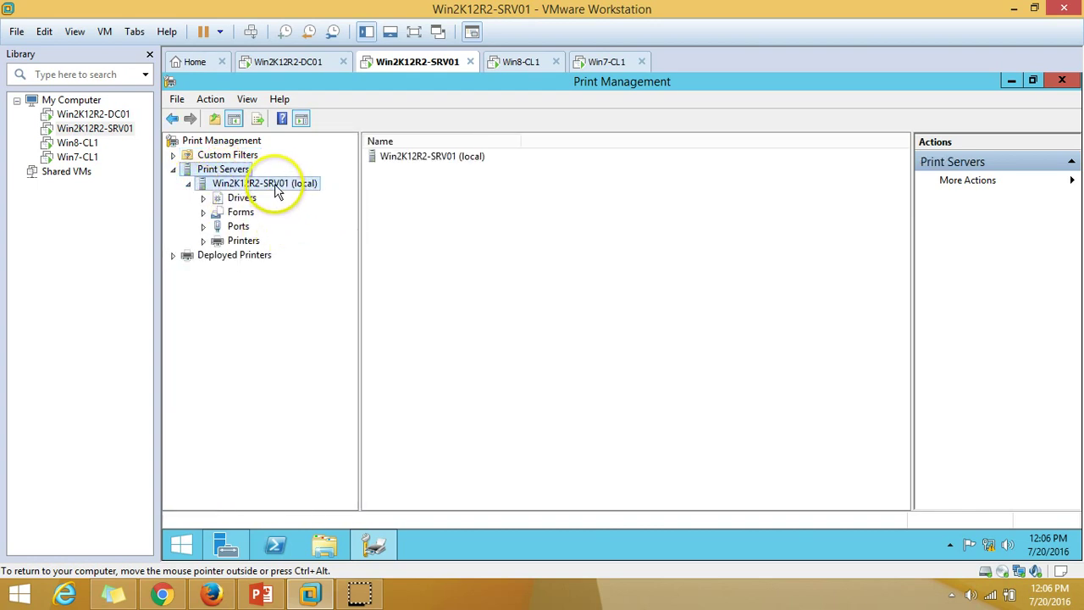
# - Examine the installed printers and the full port names of the local print server
pyautogui.click(230, 245)
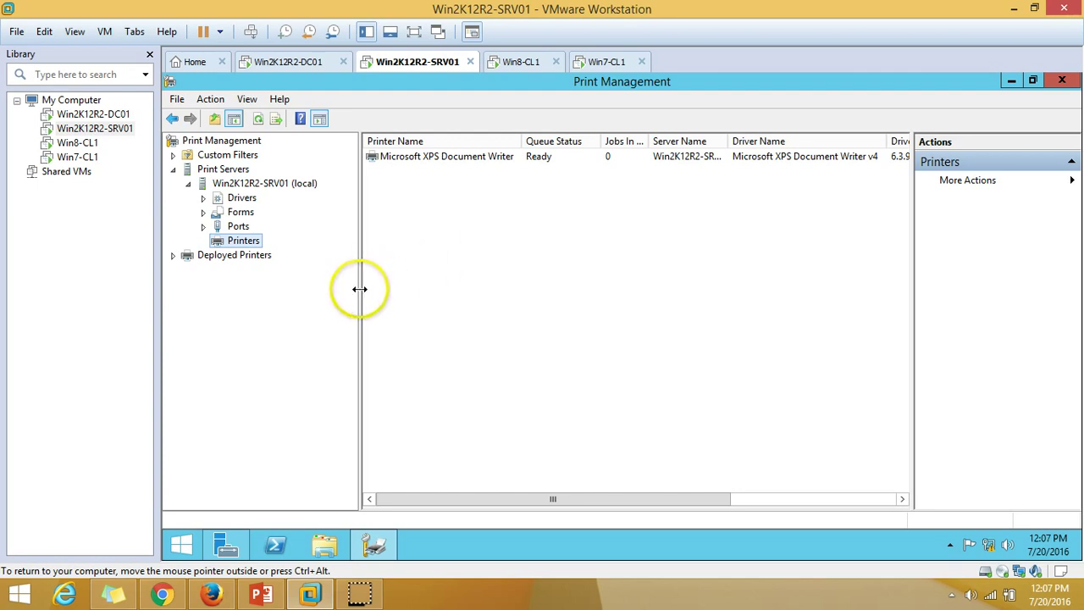
pyautogui.moveTo(360, 289); pyautogui.dragTo(338, 283)
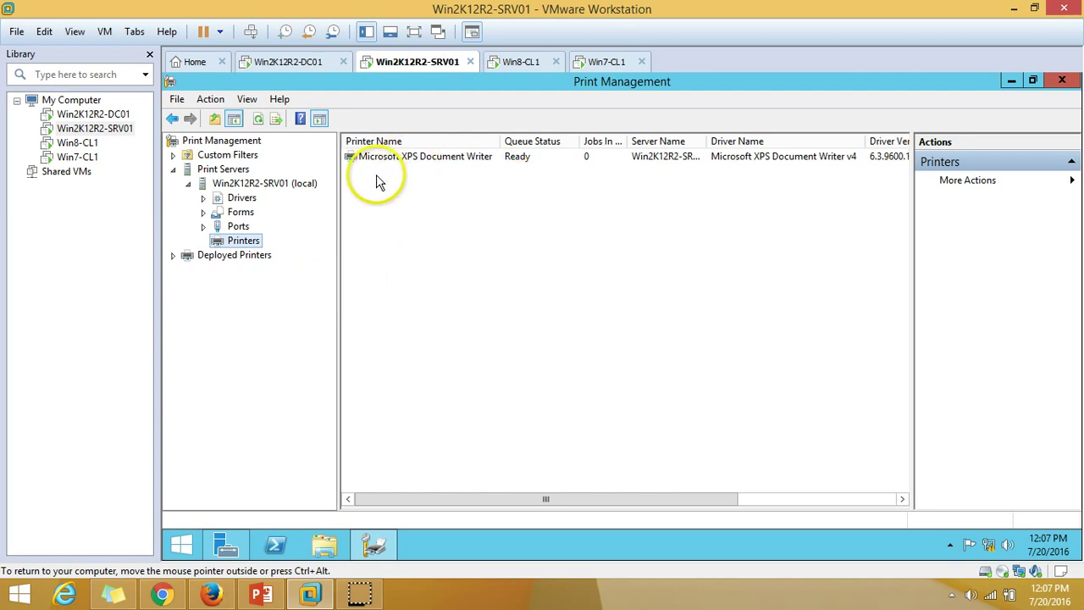
pyautogui.click(423, 158)
pyautogui.click(241, 227)
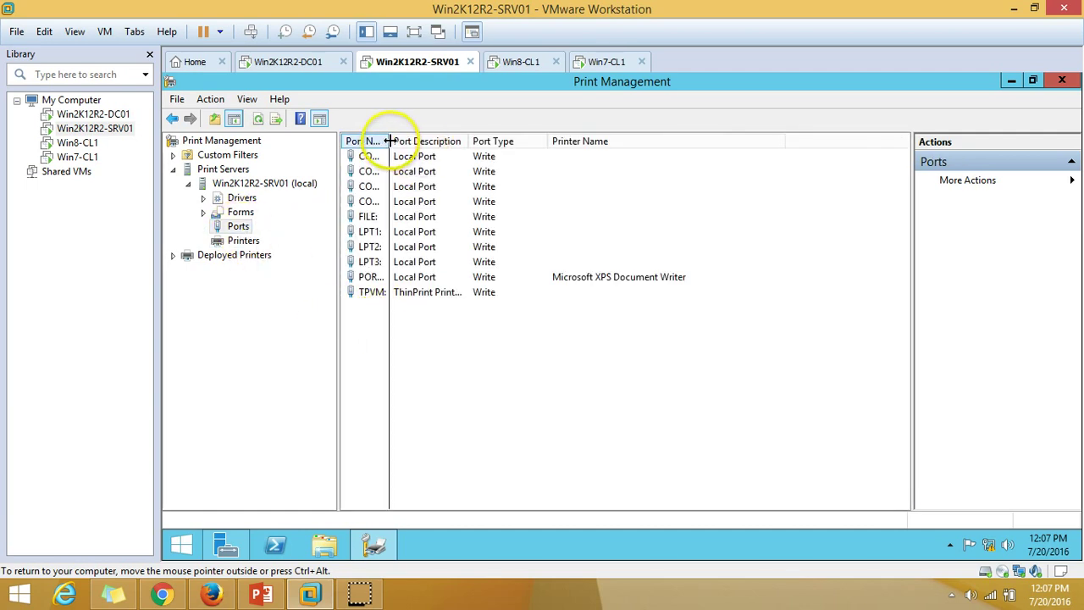
pyautogui.doubleClick(389, 140)
pyautogui.hotkey('ctrl', 'a')
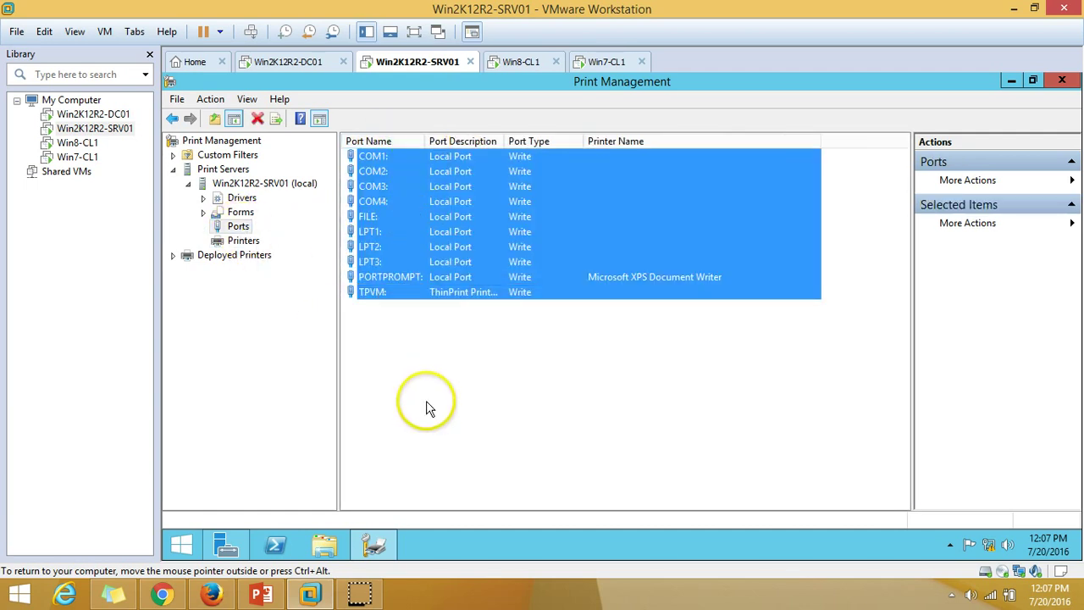
pyautogui.click(245, 226)
# - Look through the built-in paper forms of the local print server, from the envelope formats back to the A sizes
pyautogui.click(245, 215)
pyautogui.click(472, 353)
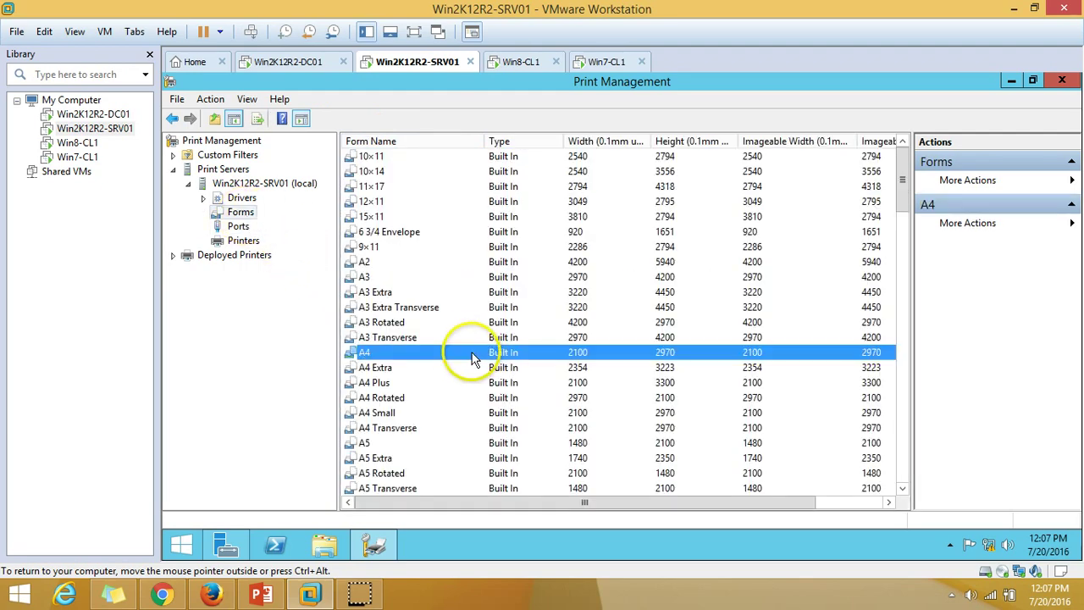
pyautogui.scroll(-15, 472, 364)
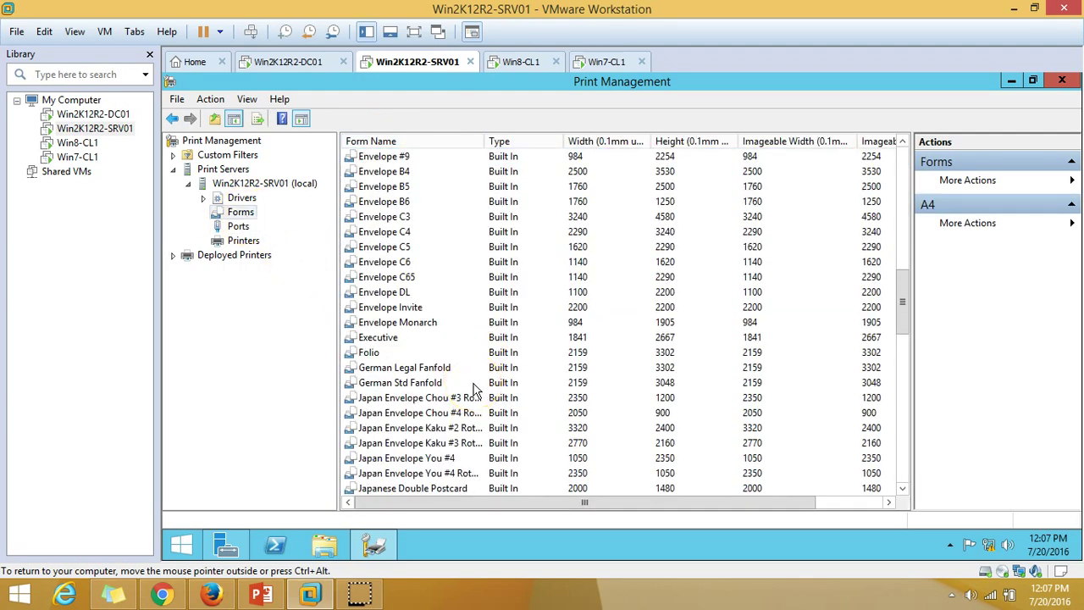
pyautogui.scroll(-15, 474, 390)
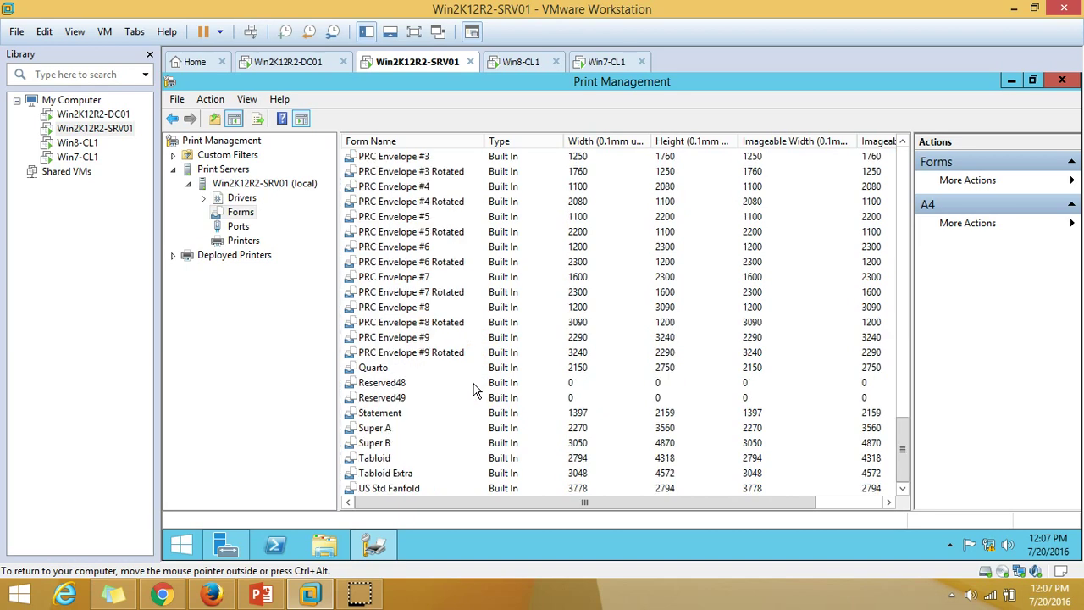
pyautogui.click(489, 382)
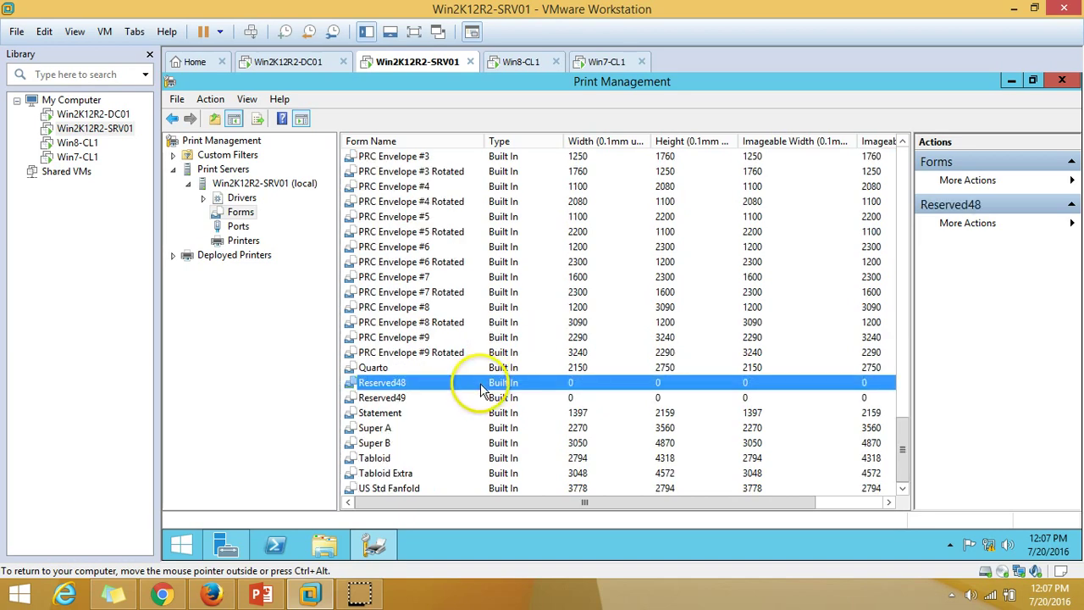
pyautogui.scroll(20, 492, 385)
pyautogui.click(424, 216)
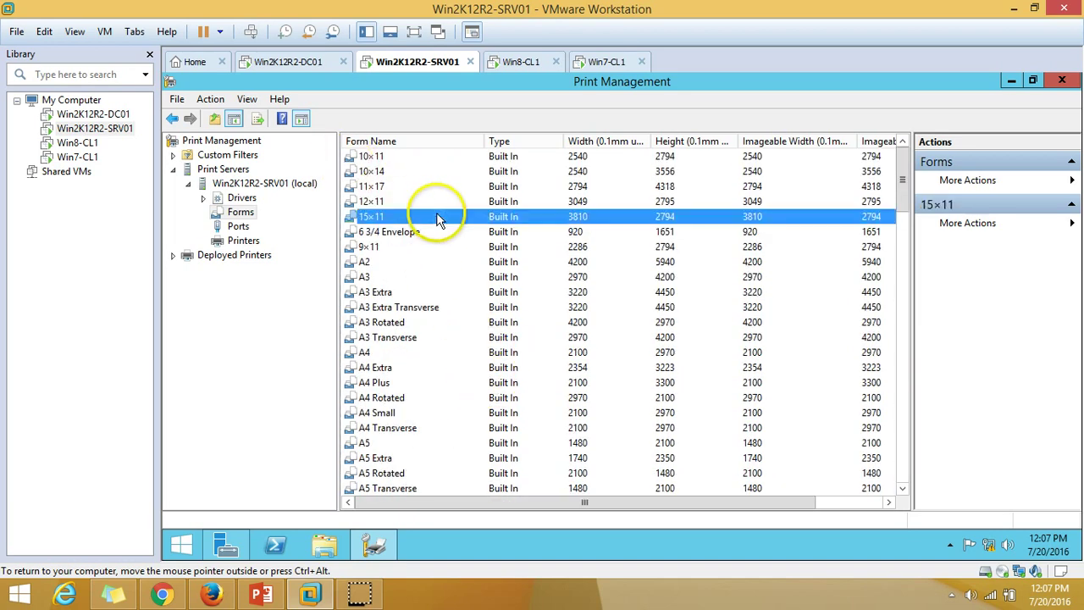
pyautogui.click(372, 262)
pyautogui.scroll(-5, 497, 341)
pyautogui.scroll(5, 497, 341)
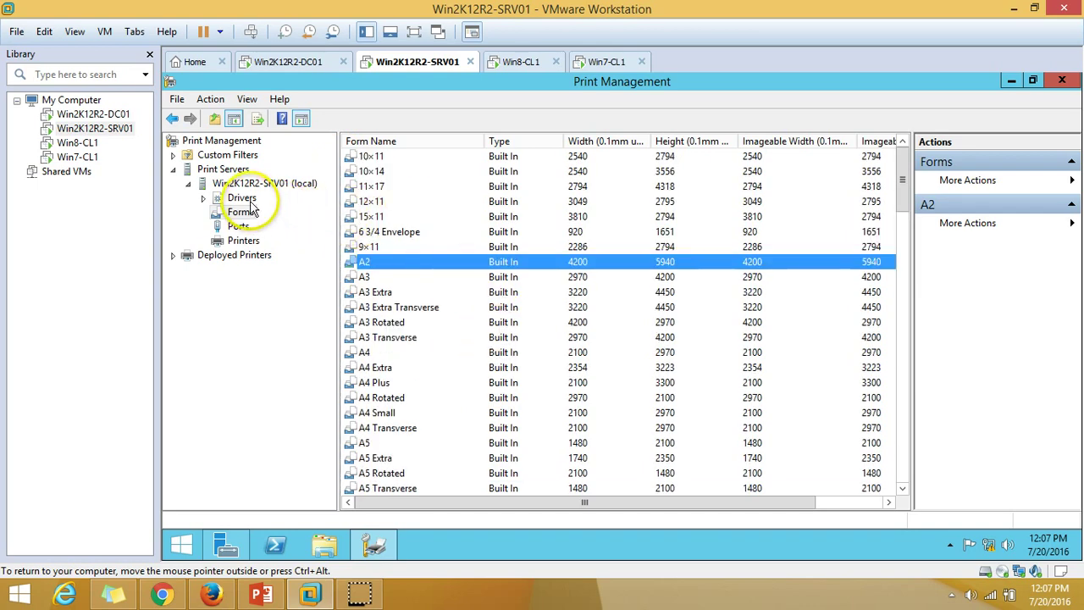
# - Examine the printer drivers of the local print server, and switch to the PowerPoint slide listing the installation steps
pyautogui.click(242, 198)
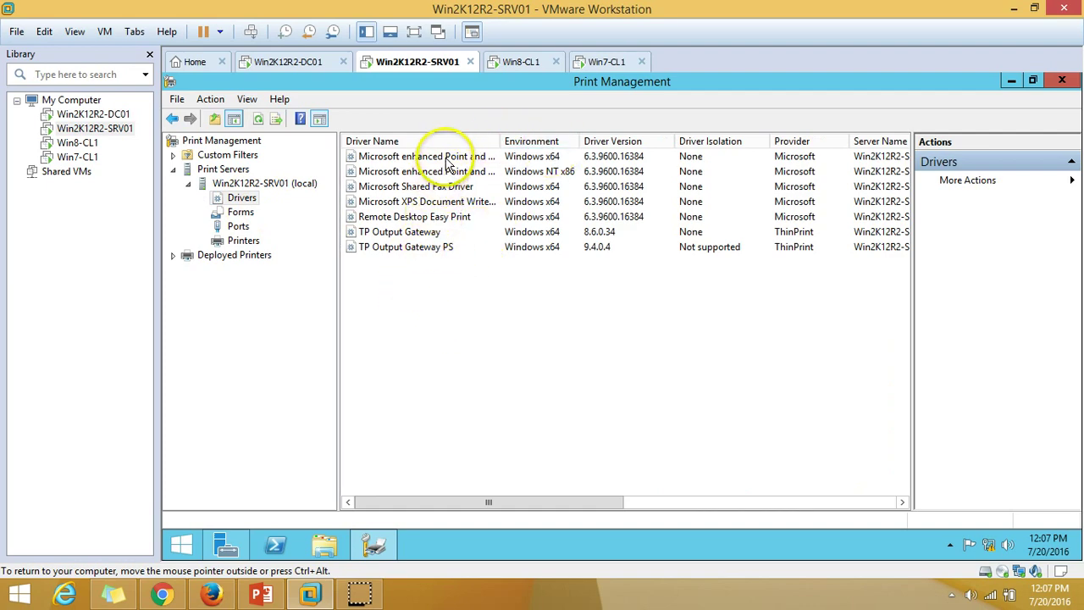
pyautogui.moveTo(442, 150); pyautogui.dragTo(442, 350)
pyautogui.click(435, 358)
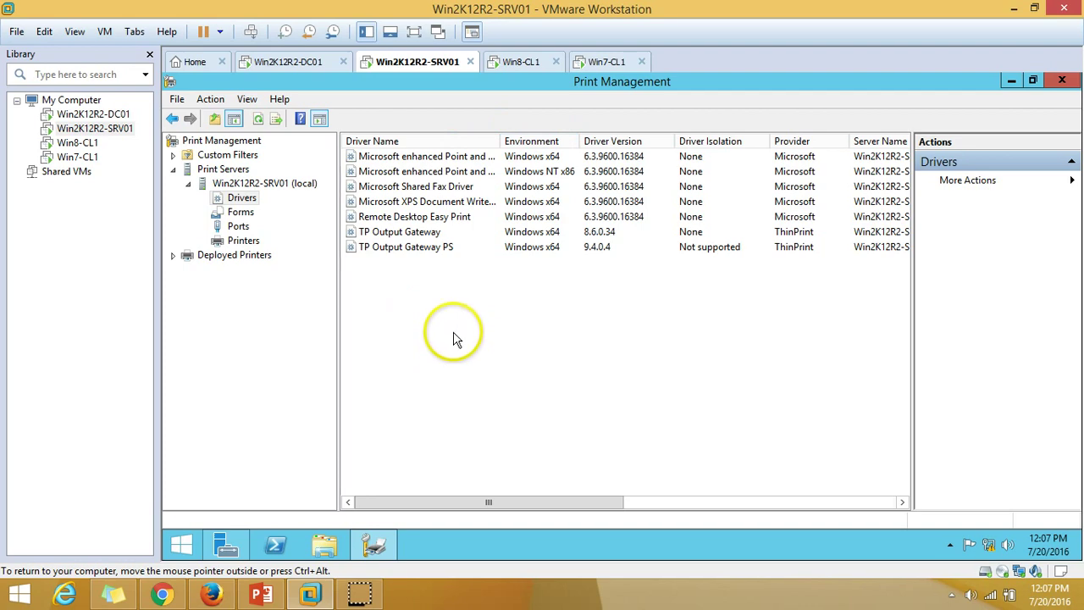
pyautogui.click(260, 594)
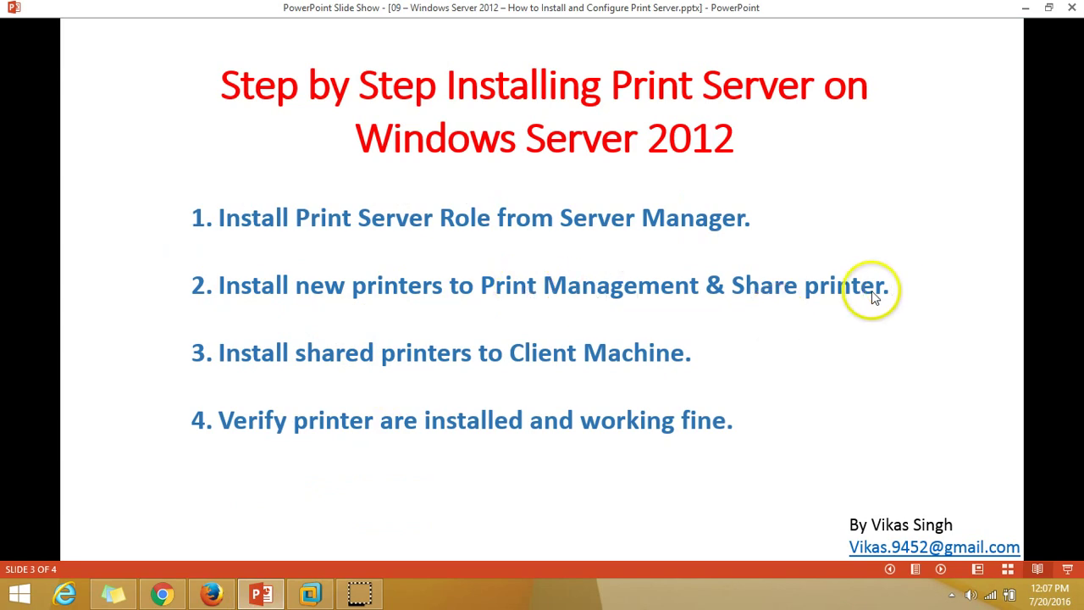
# - Return to the VMware window and start adding a printer driver to the local print server for the x64 processor
pyautogui.click(262, 593)
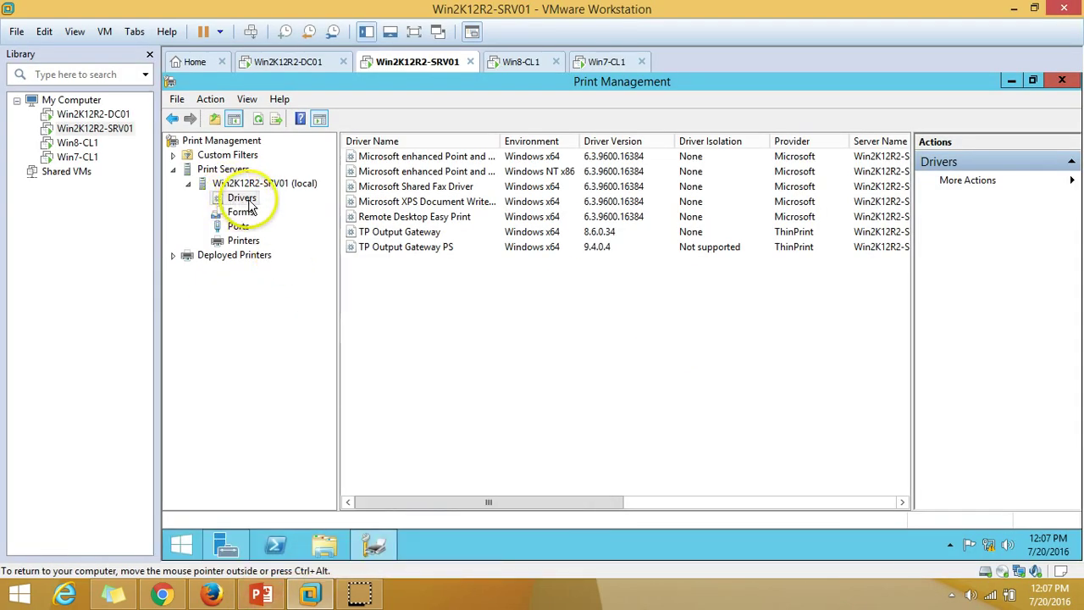
pyautogui.rightClick(251, 204)
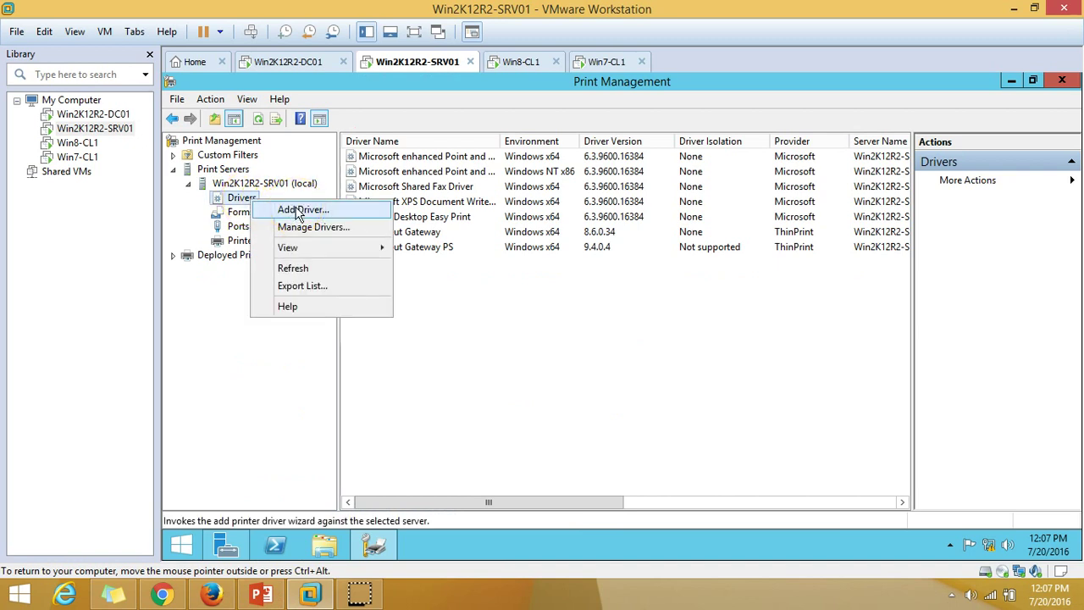
pyautogui.press('Escape')
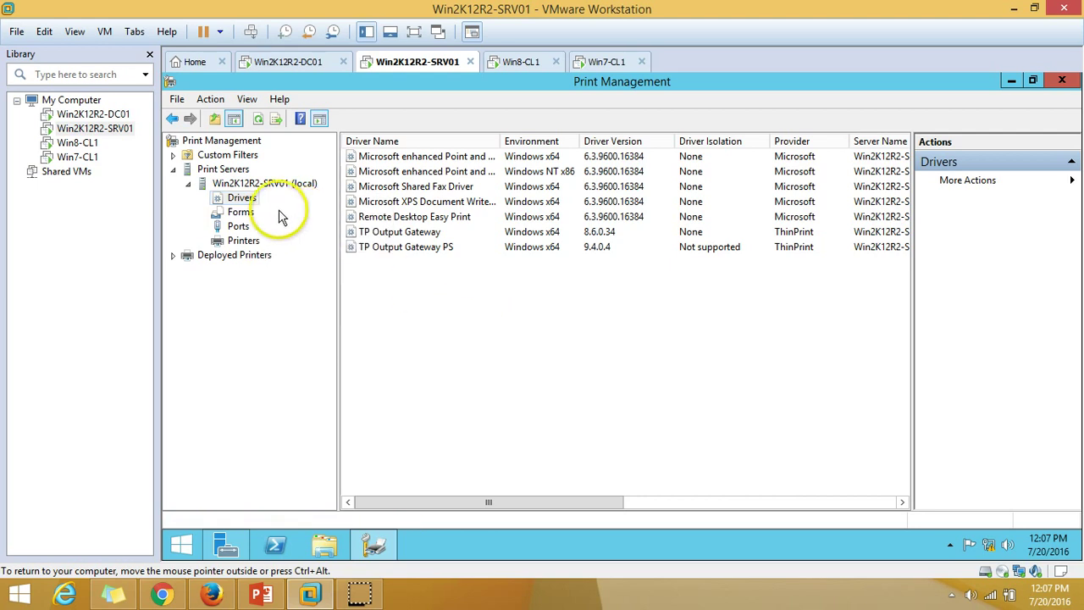
pyautogui.rightClick(251, 201)
pyautogui.click(292, 212)
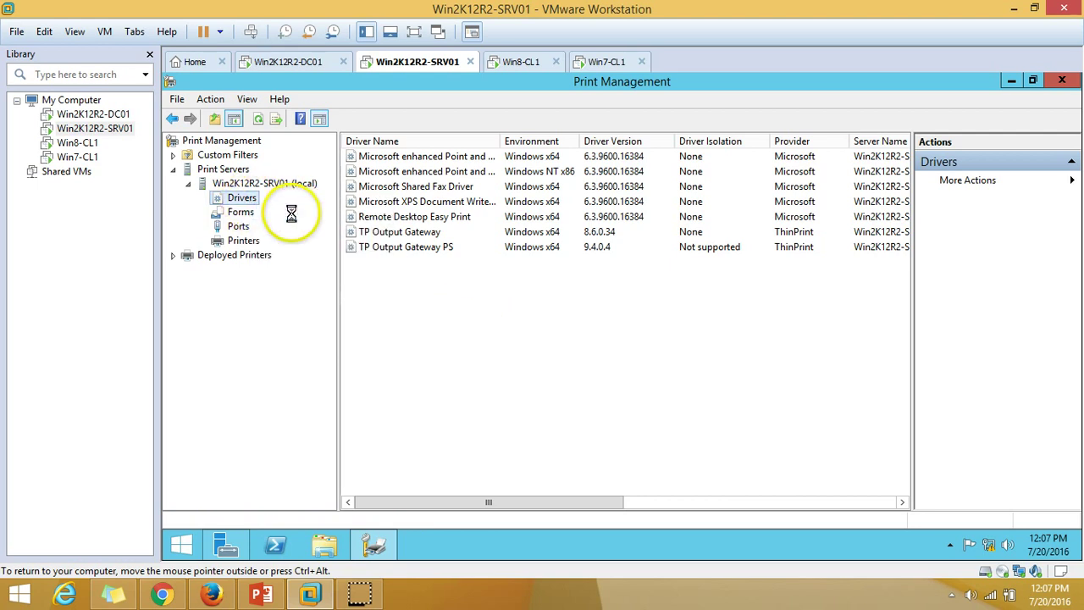
pyautogui.click(525, 403)
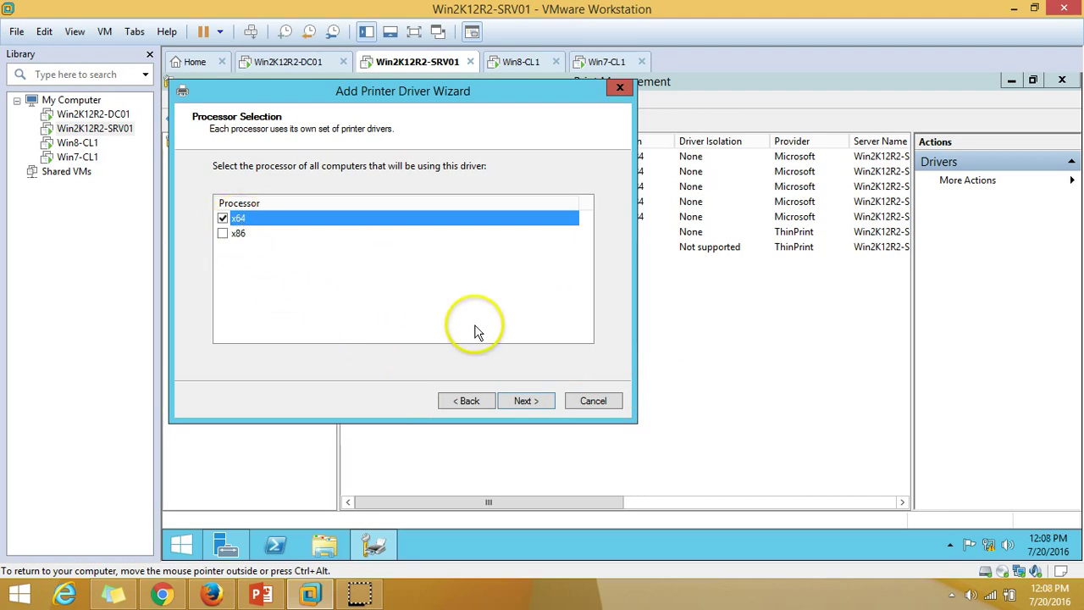
pyautogui.click(524, 401)
# - Check the system type of the client machines Win8-CL1 and Win7-CL1, and return to Win2K12R2-SRV01
pyautogui.click(525, 63)
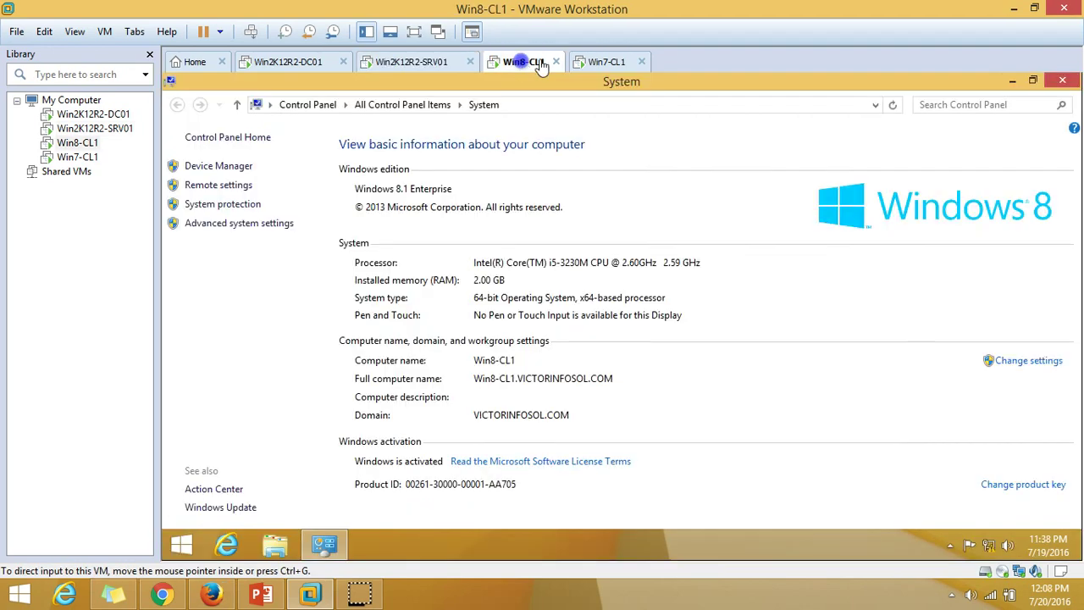
pyautogui.click(595, 66)
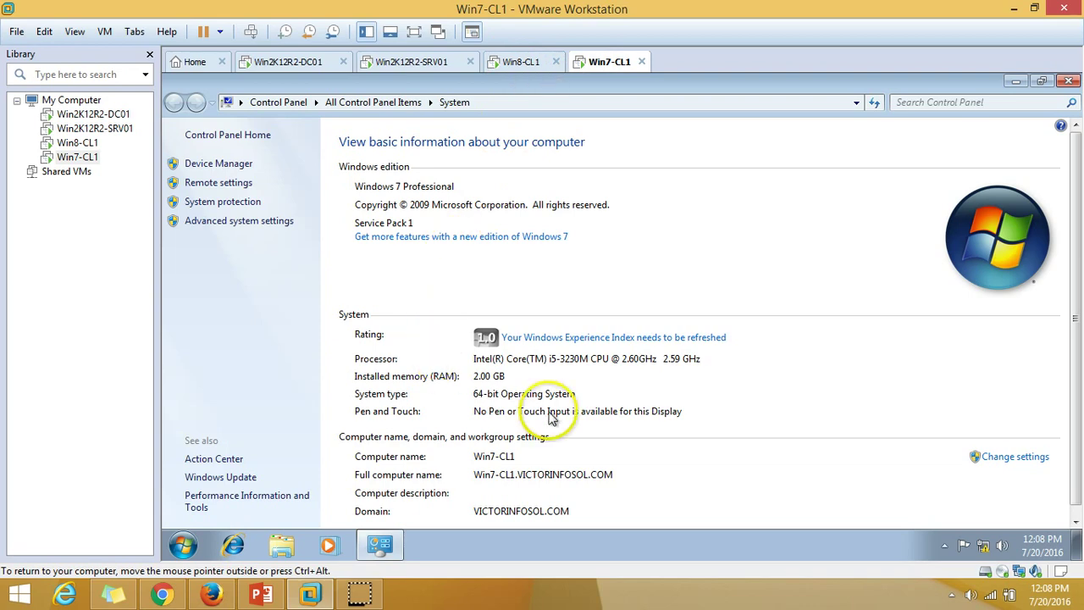
pyautogui.click(519, 62)
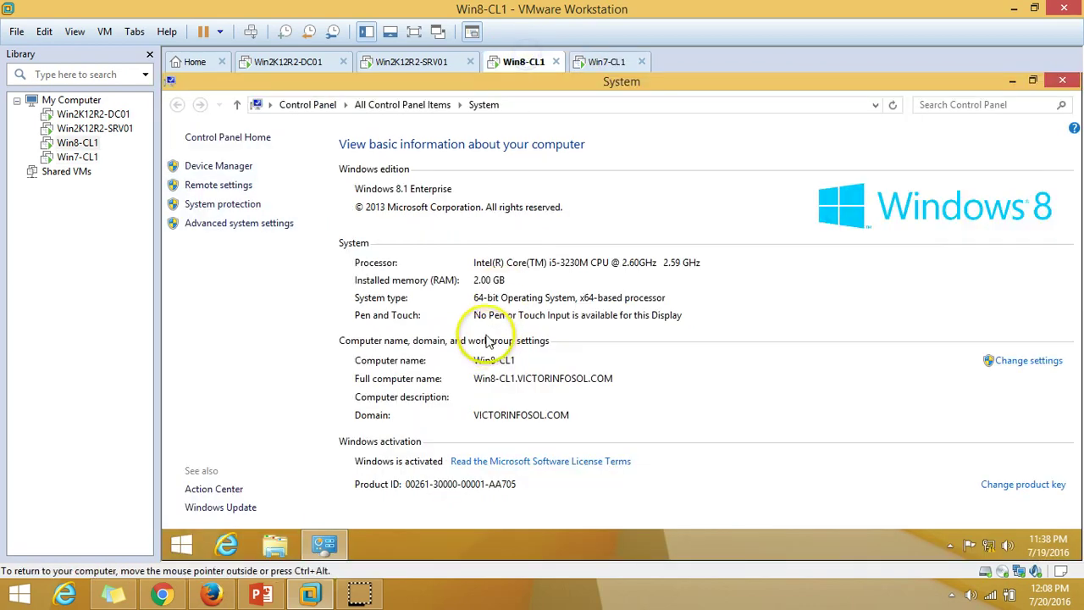
pyautogui.click(427, 62)
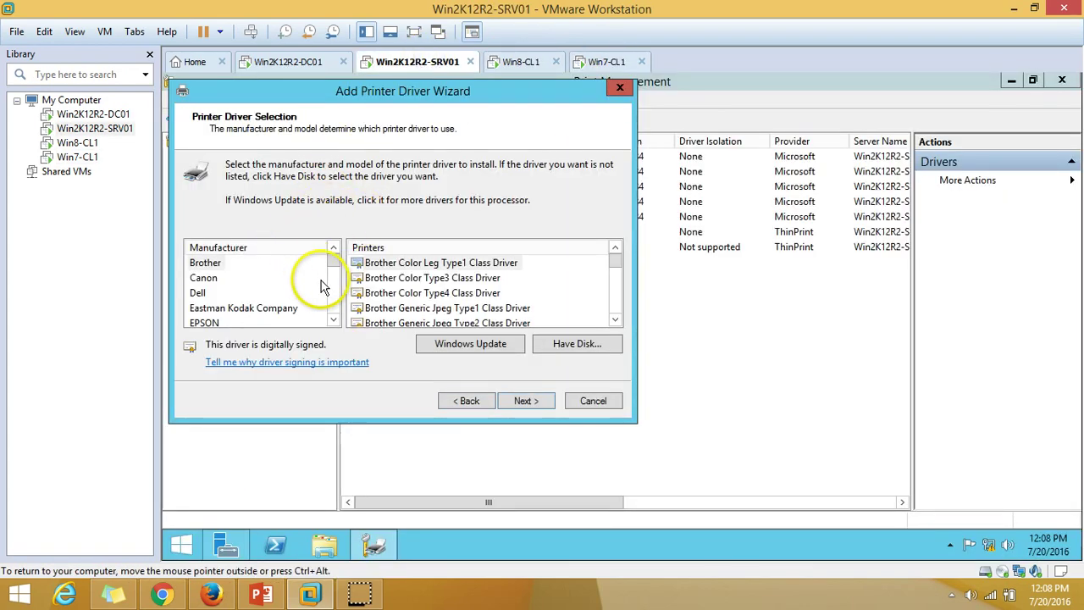
# - Choose HP as manufacturer and the HP Color LaserJet 2600n Class Driver, and complete the Add Printer Driver Wizard
pyautogui.click(333, 320)
pyautogui.click(334, 320)
pyautogui.click(334, 320)
pyautogui.click(334, 320)
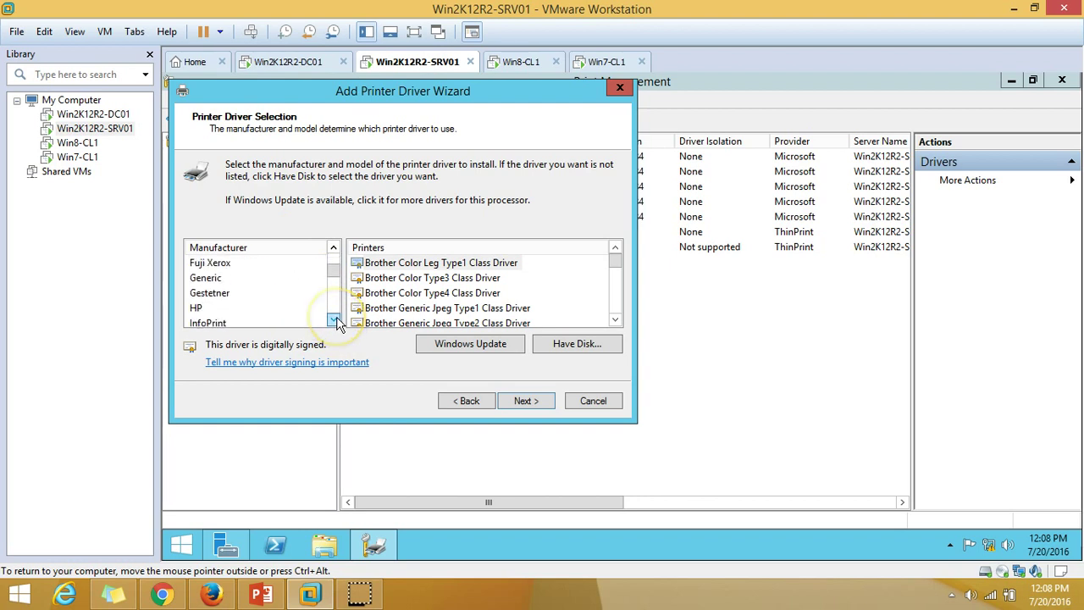
pyautogui.click(333, 320)
pyautogui.click(196, 293)
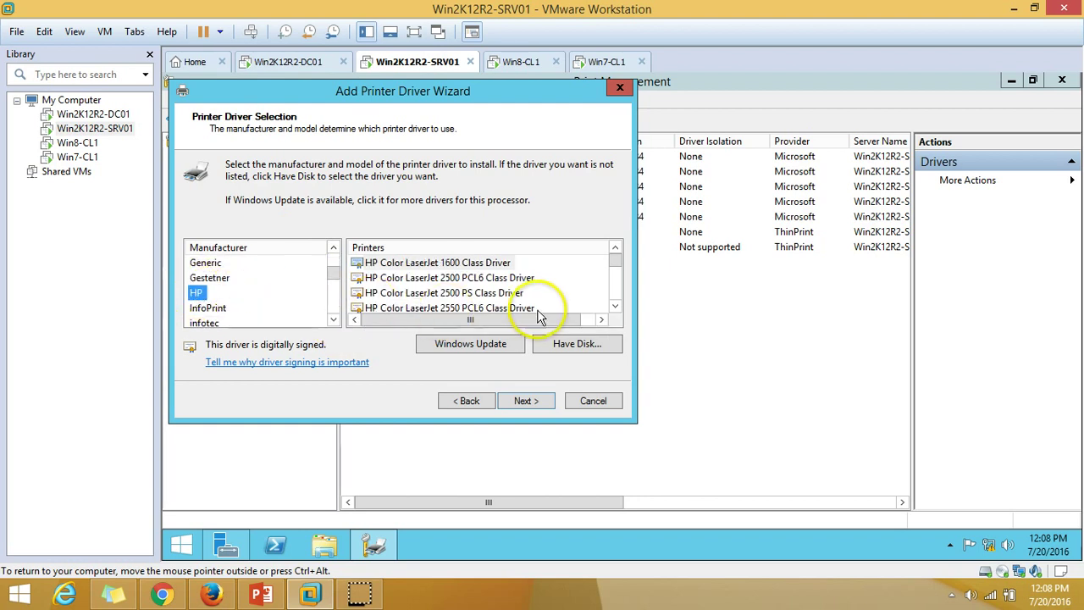
pyautogui.click(615, 306)
pyautogui.click(616, 307)
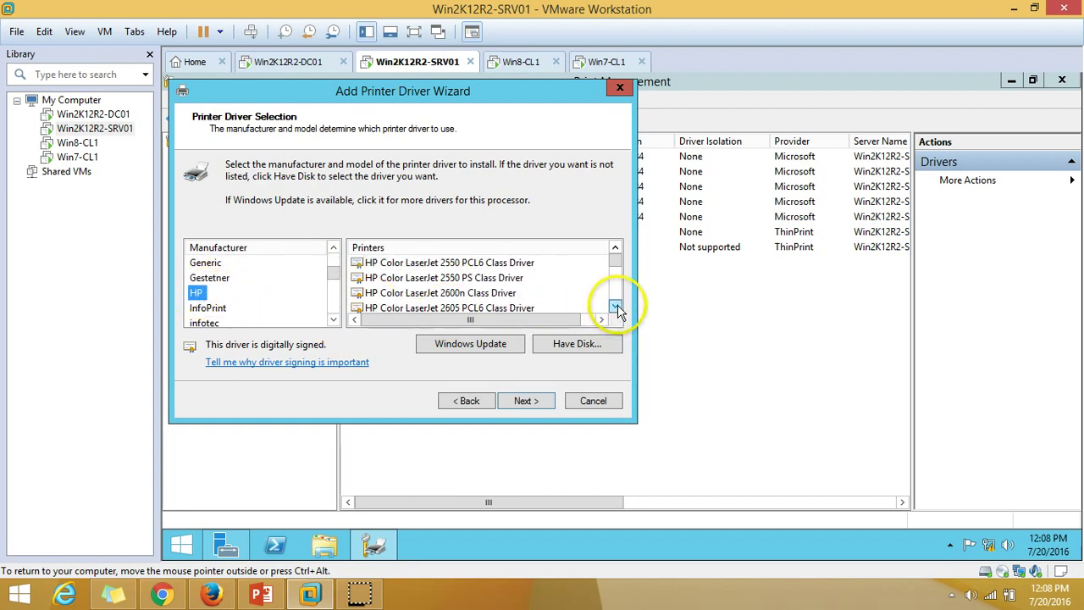
pyautogui.click(457, 310)
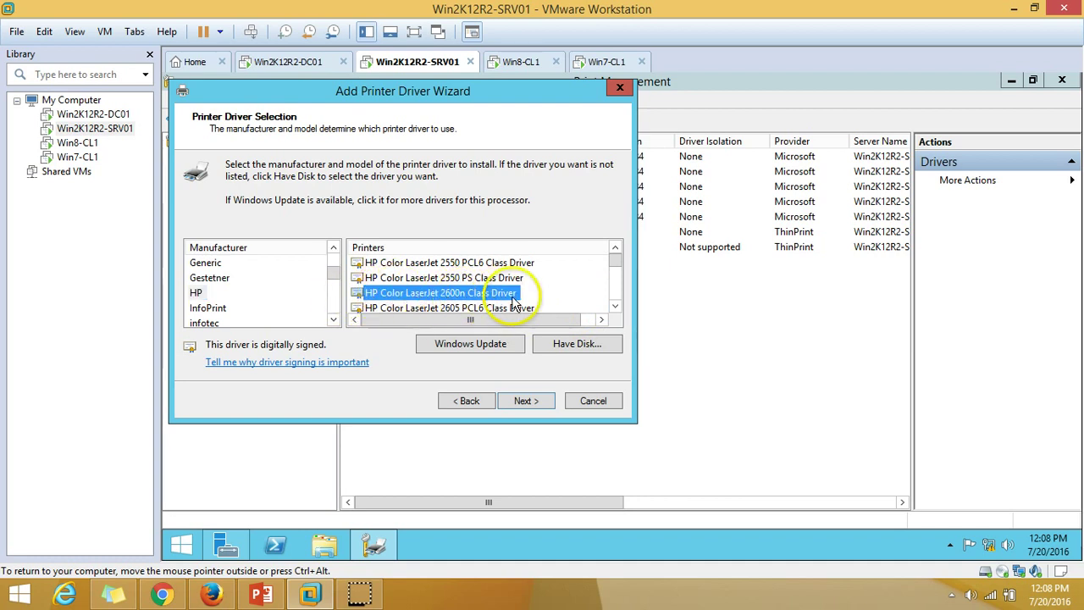
pyautogui.click(530, 403)
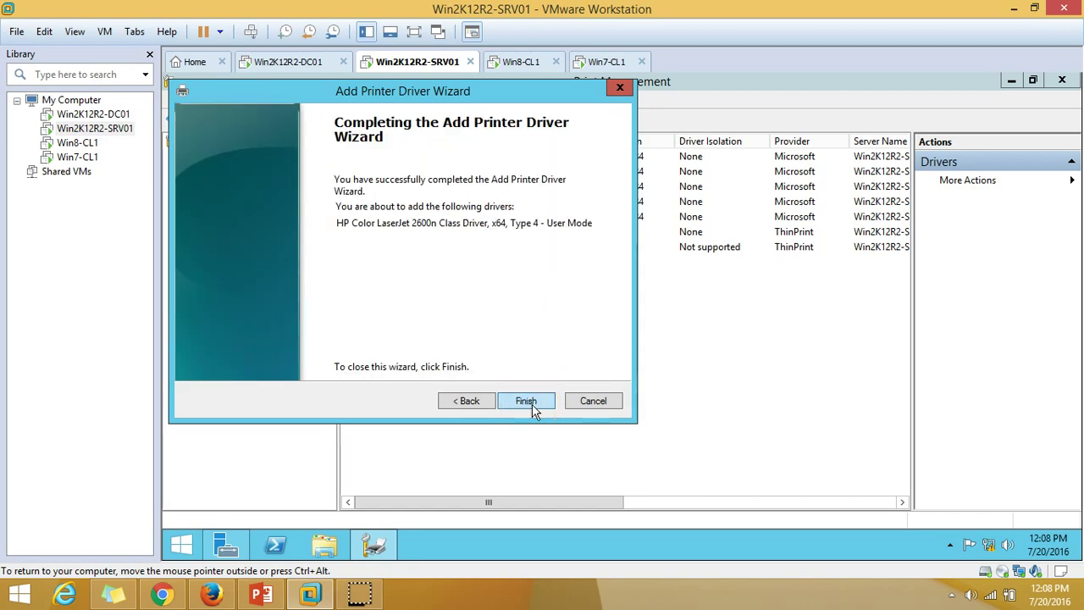
pyautogui.click(532, 404)
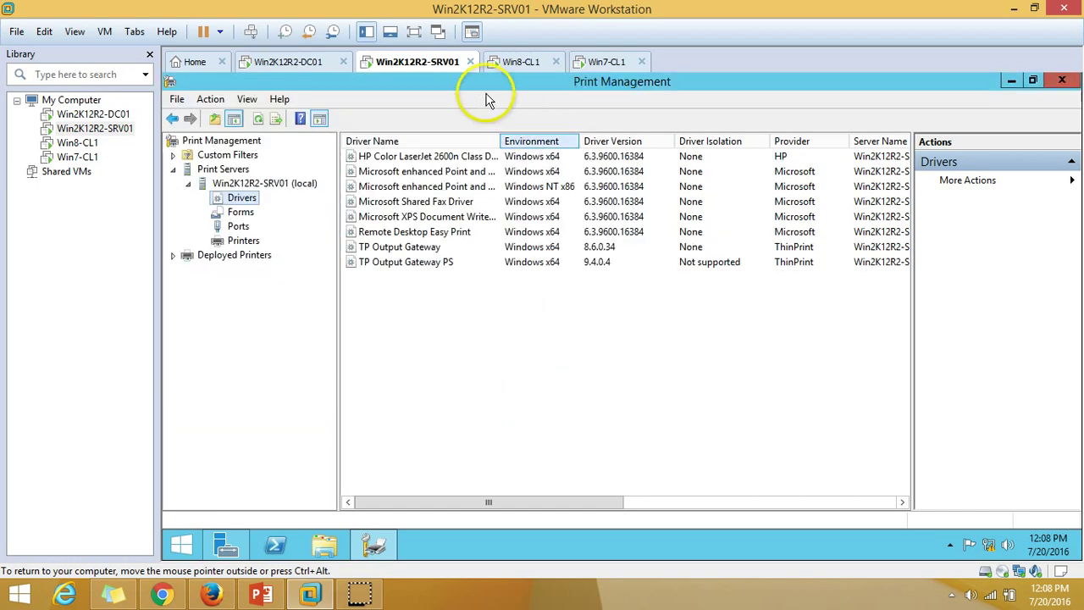
# - Fit the Driver Name column to its contents and examine the HP Color LaserJet 2600n driver's entry
pyautogui.doubleClick(502, 140)
pyautogui.click(368, 159)
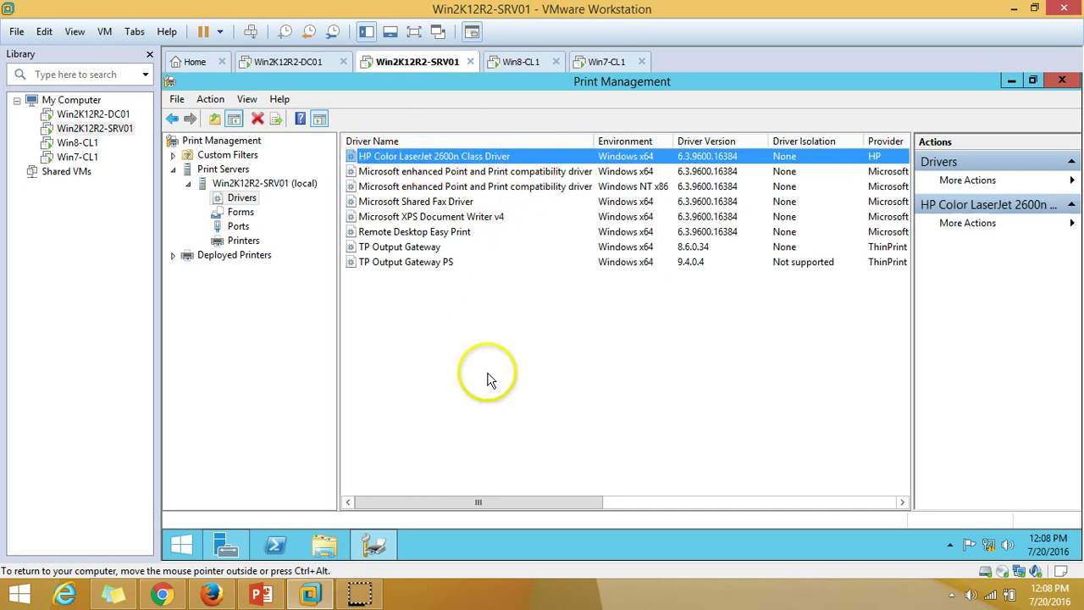
pyautogui.click(512, 201)
pyautogui.click(603, 157)
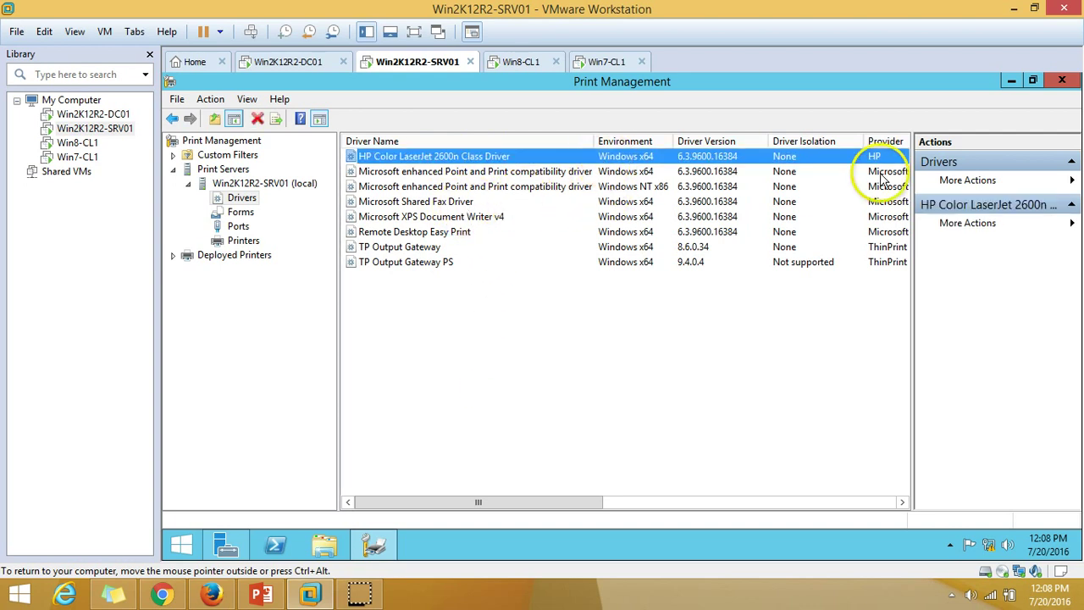
pyautogui.click(581, 363)
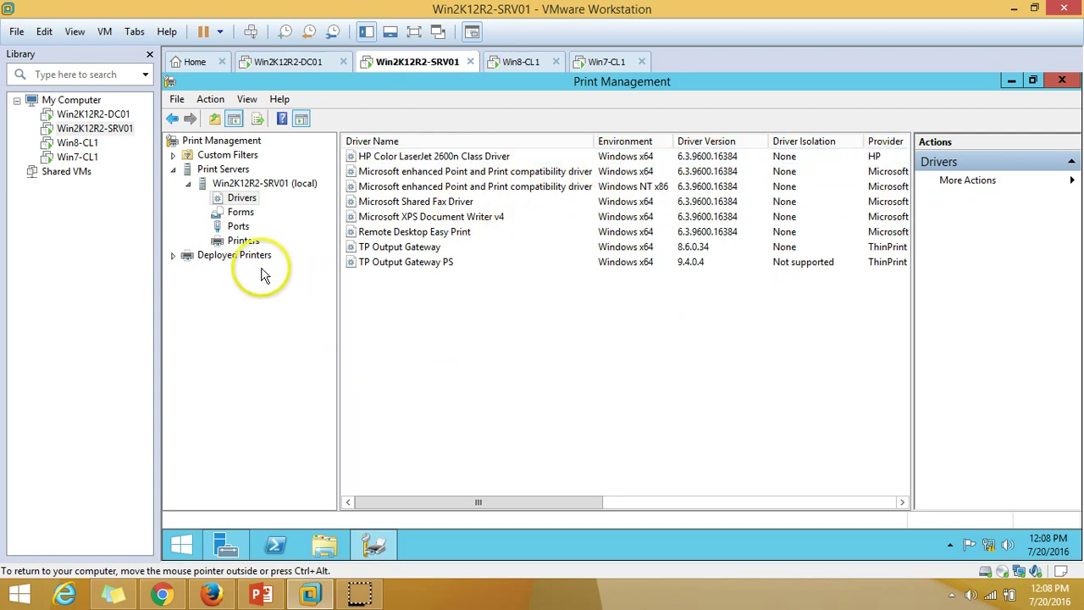
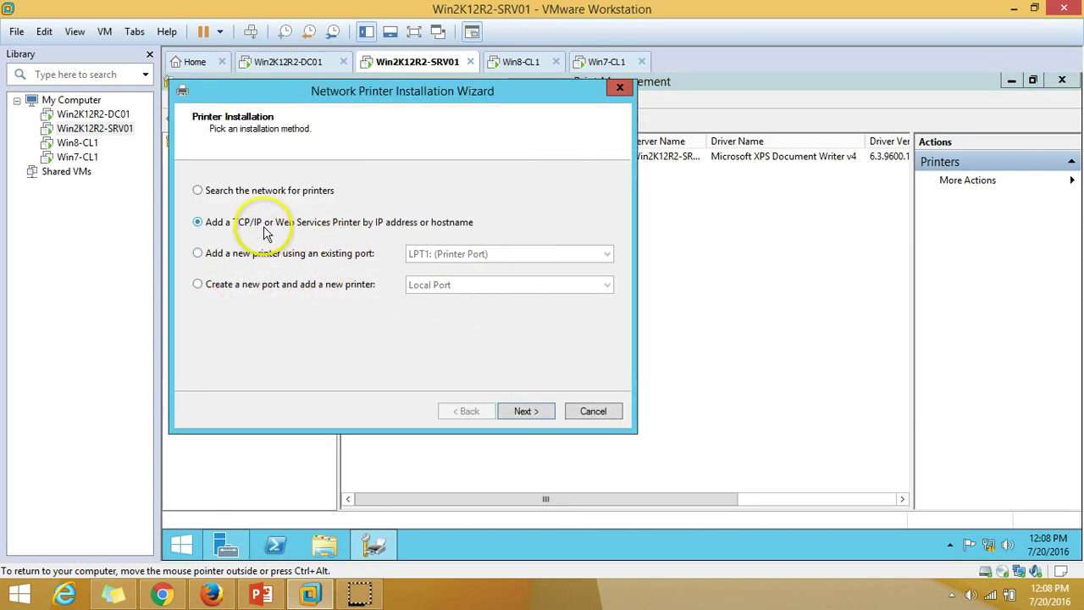
# - Try searching the network for printers in the installation wizard, and go back to the installation methods
pyautogui.click(231, 195)
pyautogui.click(525, 411)
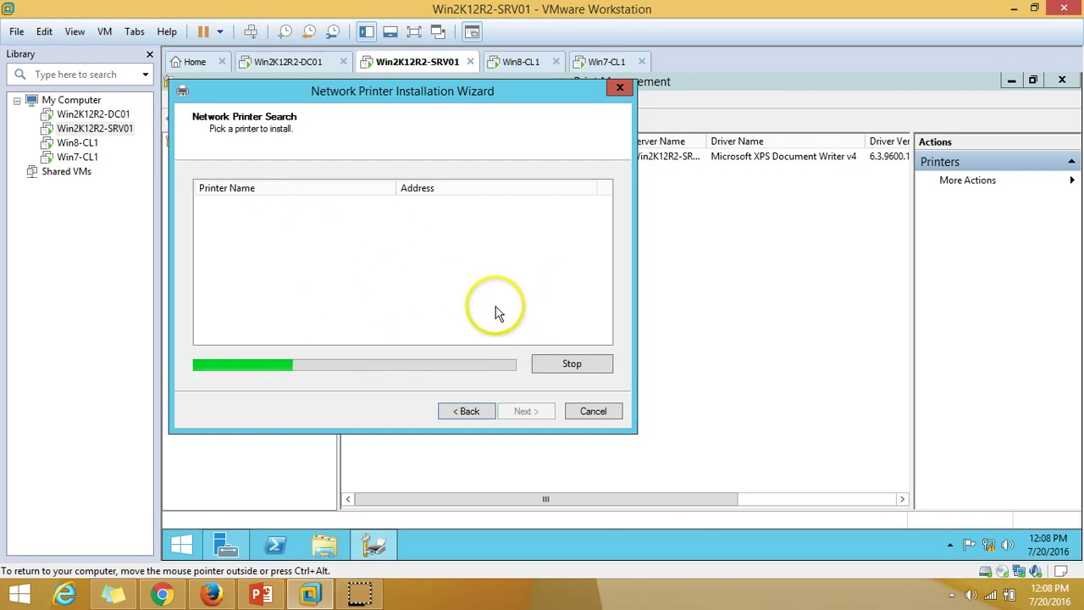
pyautogui.click(465, 412)
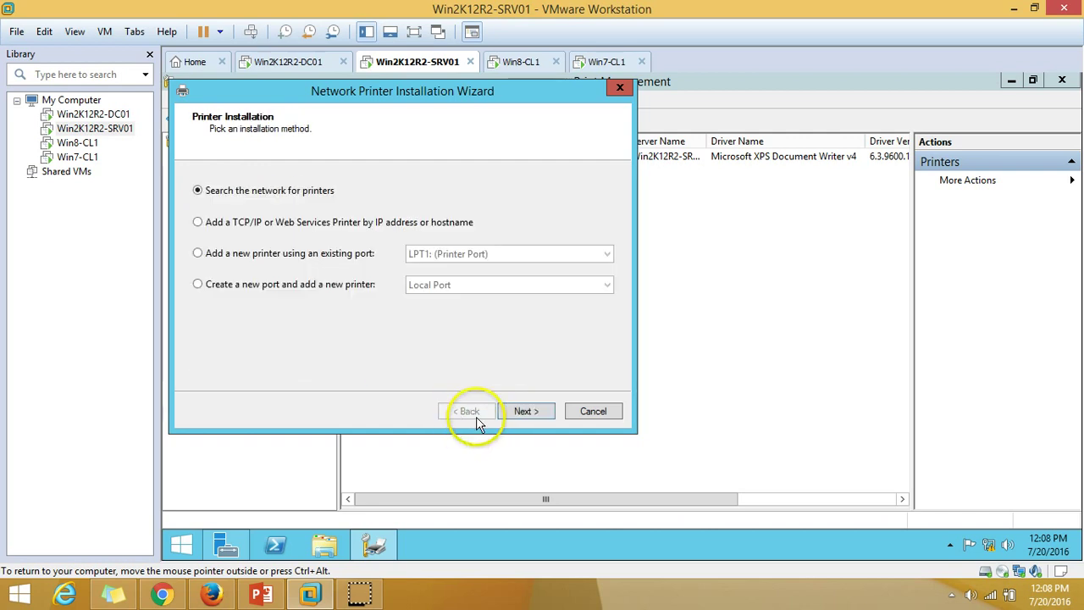
# - Try to add a TCP/IP or Web Services printer at 192.168.1.101 with device type Autodetect, looking through the other device types first, and cancel the wizard
pyautogui.click(213, 227)
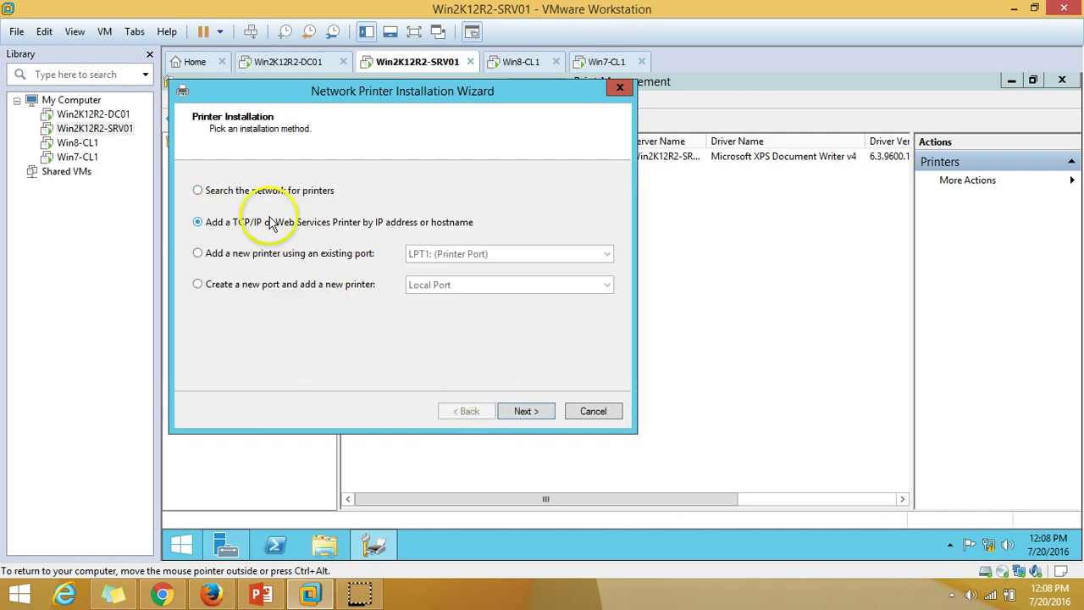
pyautogui.click(522, 412)
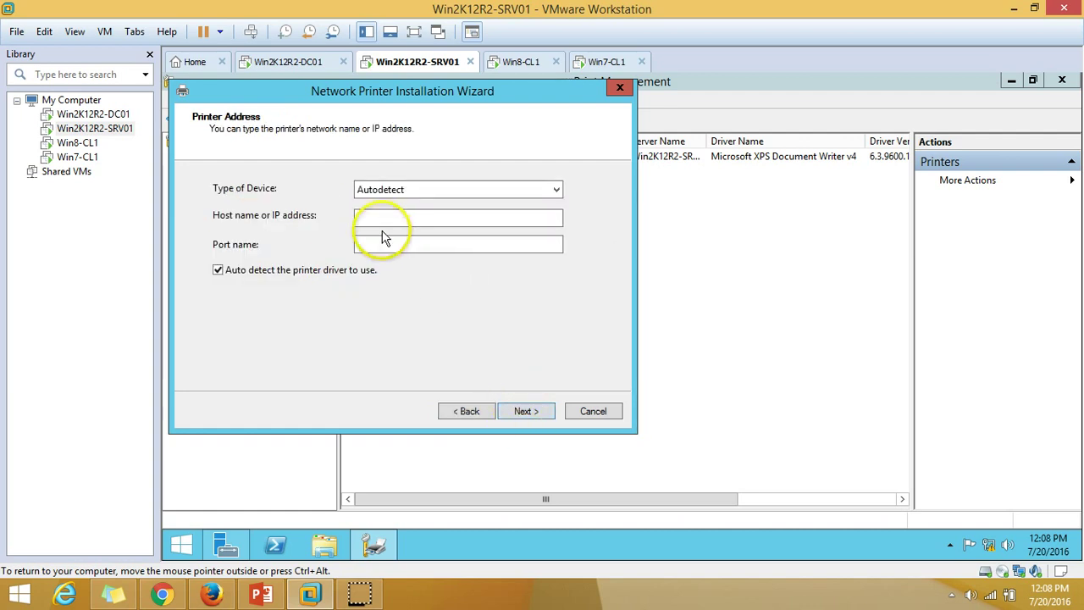
pyautogui.click(394, 191)
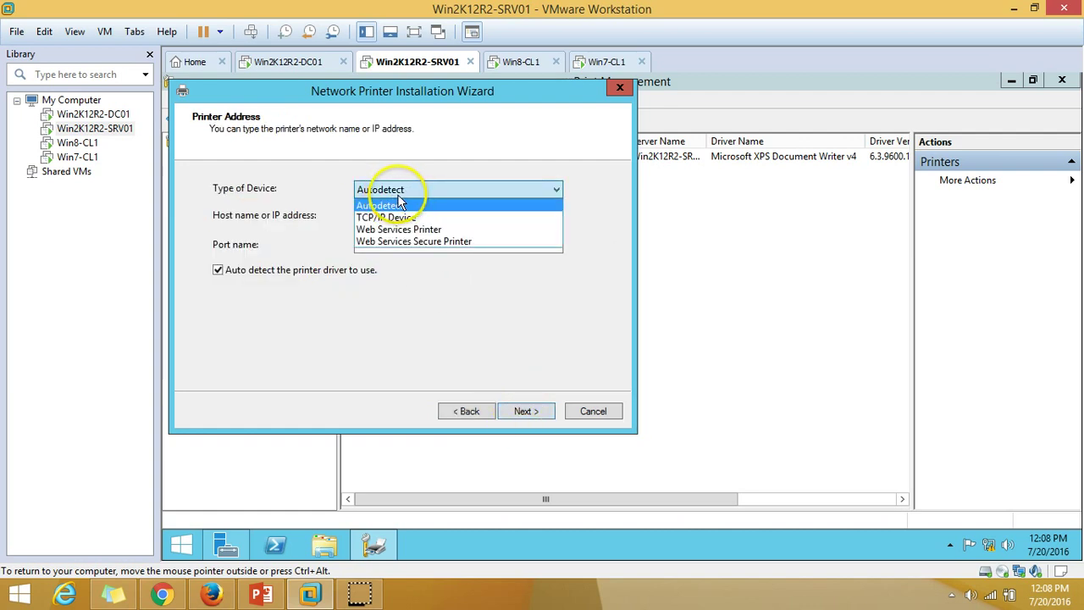
pyautogui.click(386, 217)
pyautogui.click(444, 192)
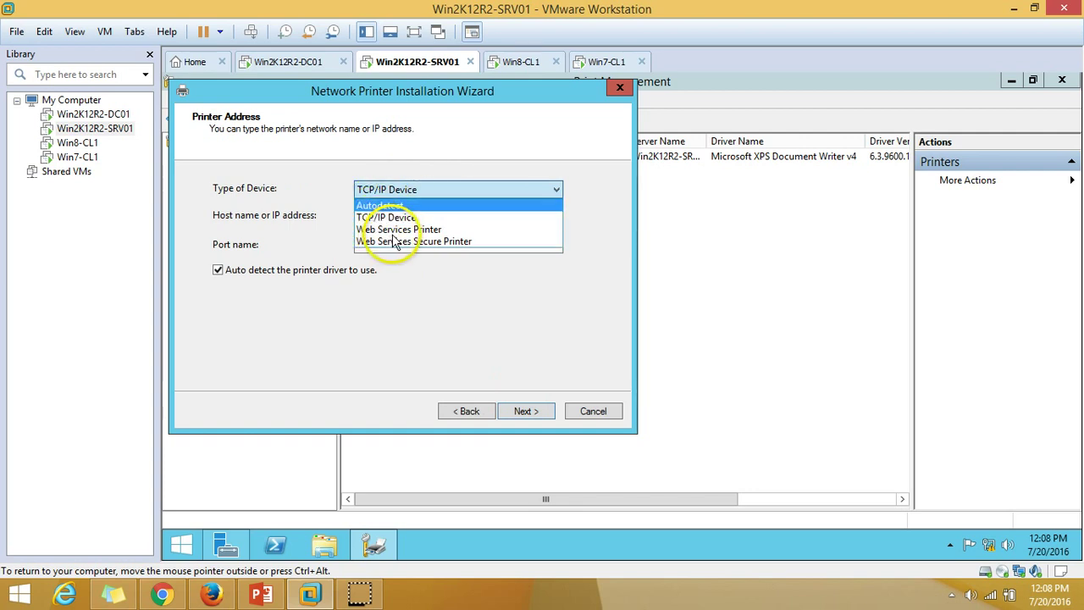
pyautogui.click(398, 229)
pyautogui.click(432, 192)
pyautogui.click(414, 241)
pyautogui.click(430, 192)
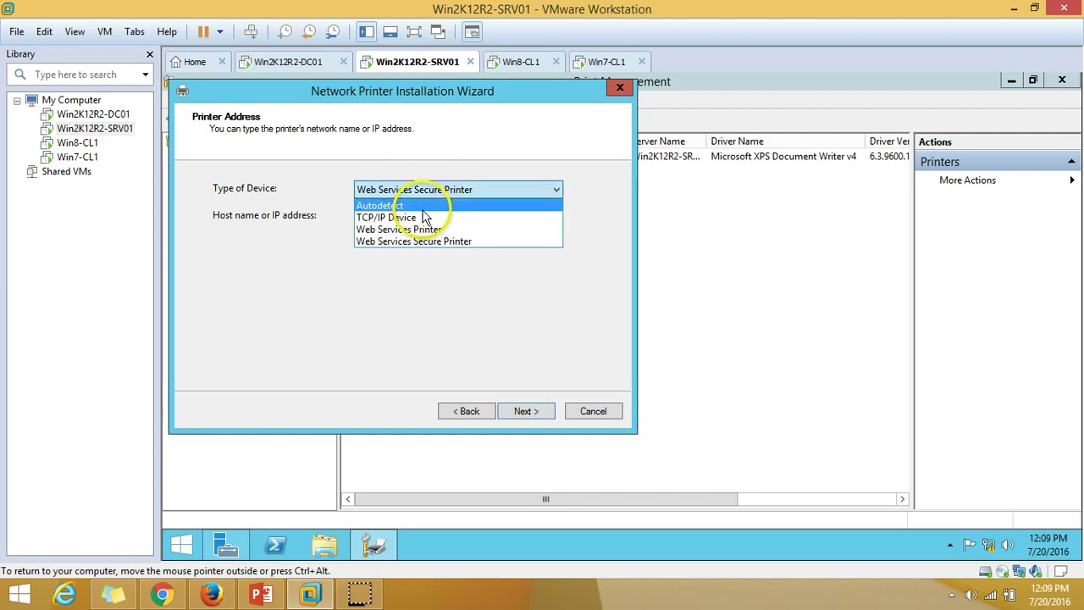
pyautogui.click(407, 207)
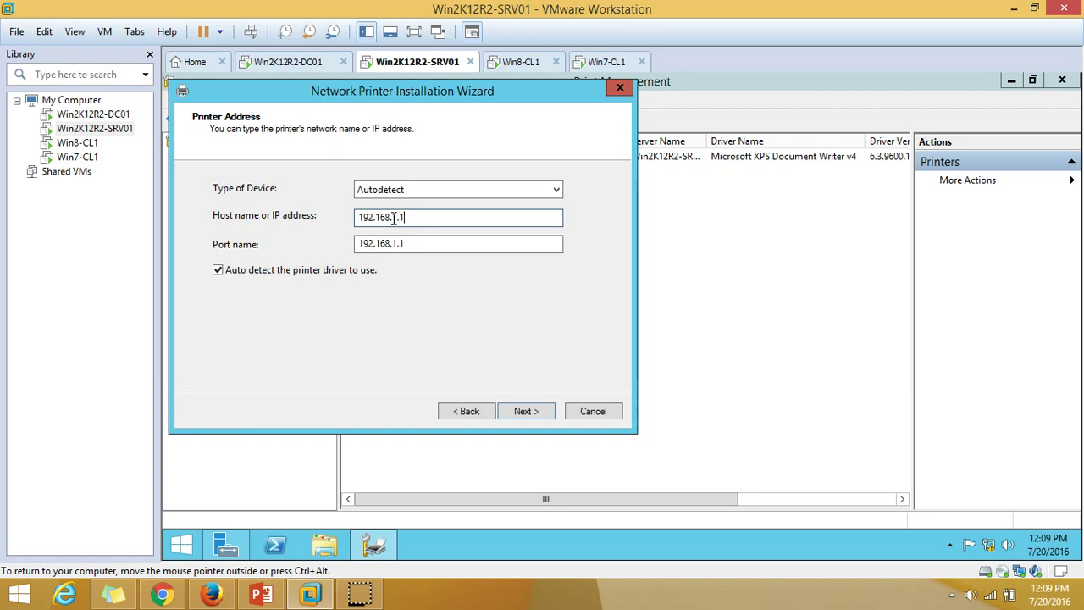
pyautogui.click(524, 411)
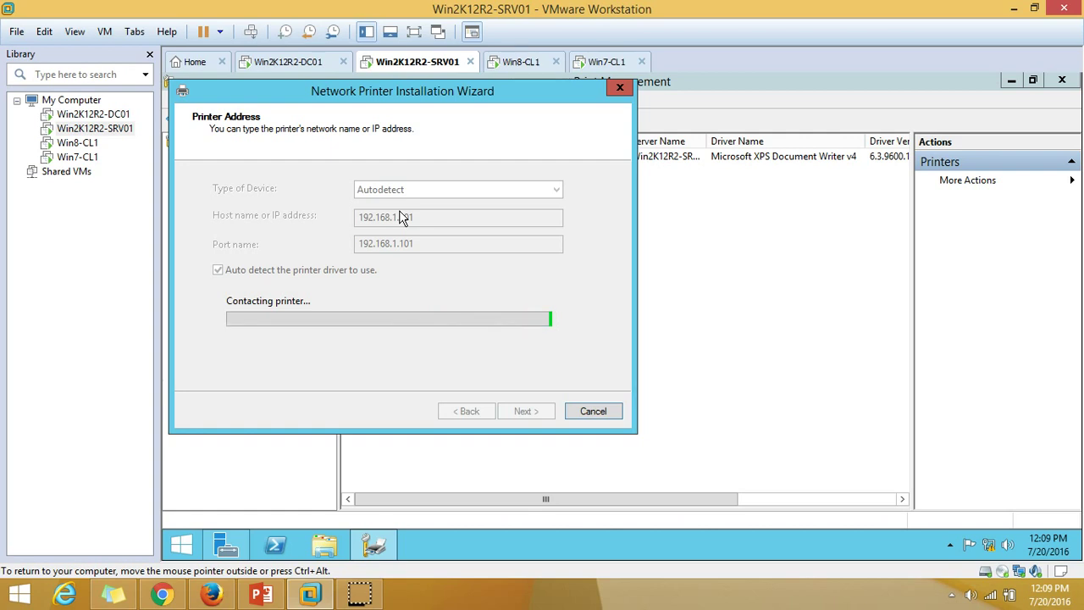
pyautogui.click(598, 413)
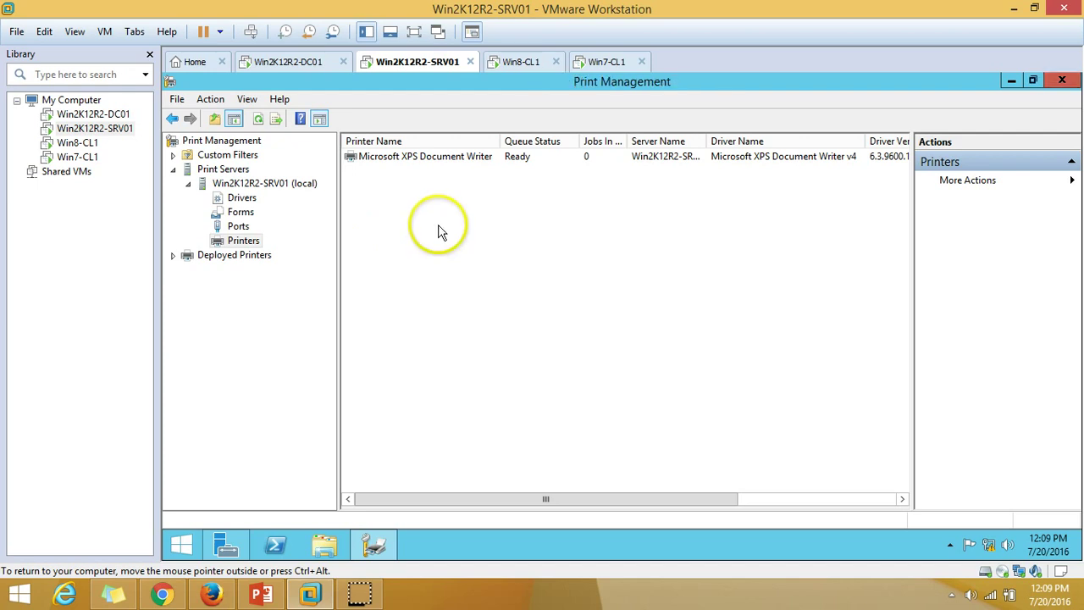
# - Start adding a new printer to the local print server using the existing port LPT1: (Printer Port)
pyautogui.rightClick(246, 242)
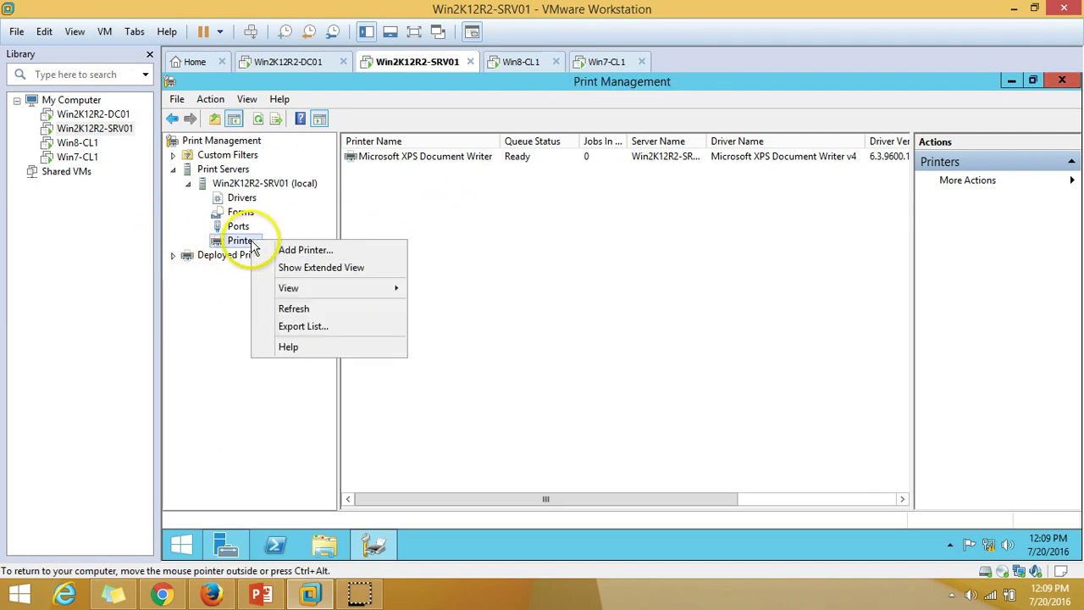
pyautogui.click(302, 252)
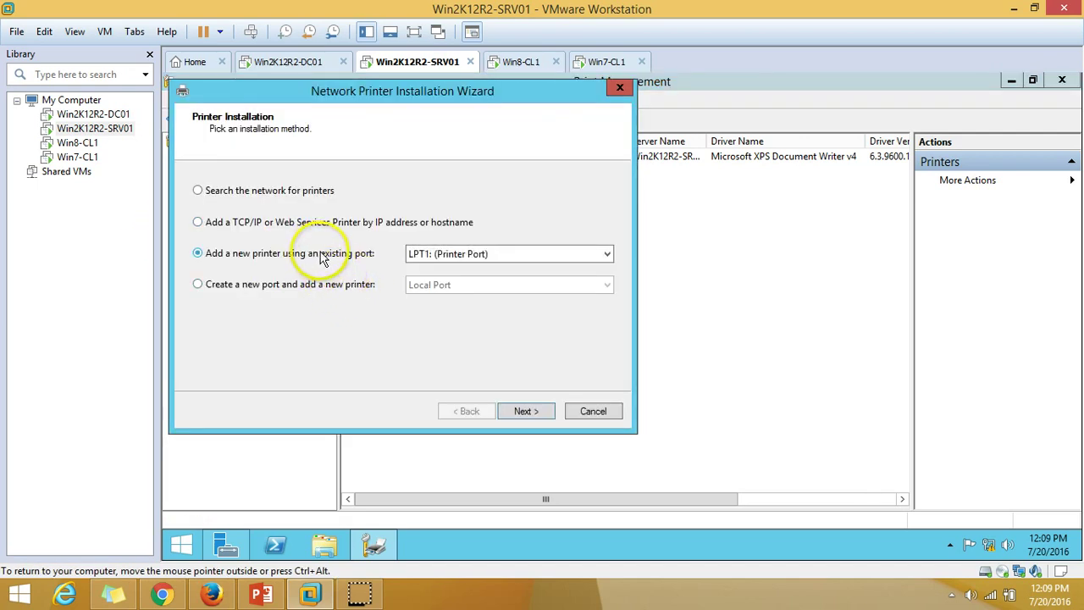
pyautogui.click(474, 253)
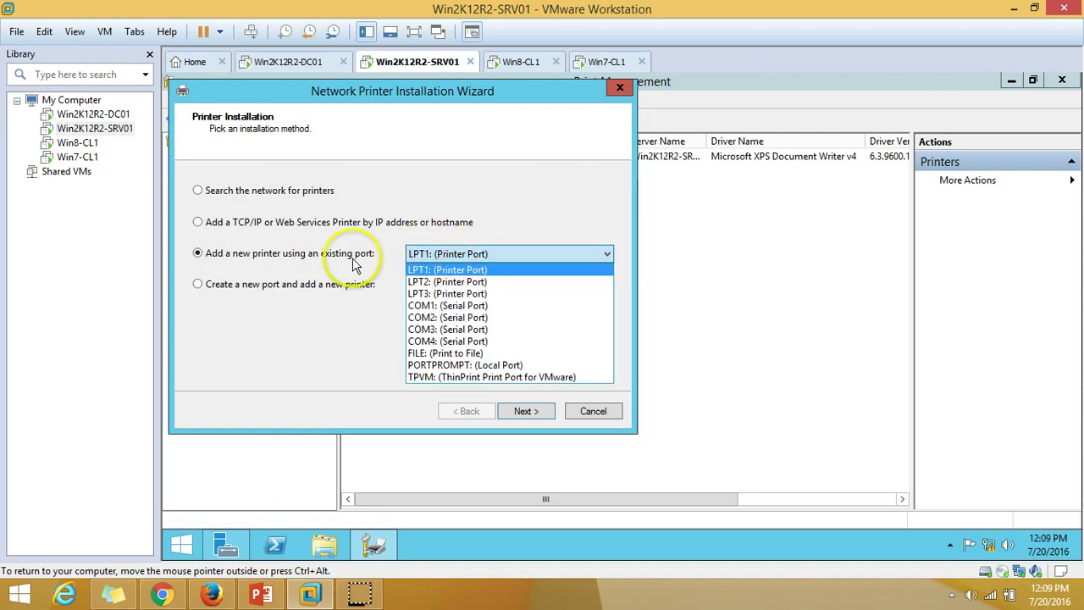
pyautogui.click(441, 252)
pyautogui.click(525, 410)
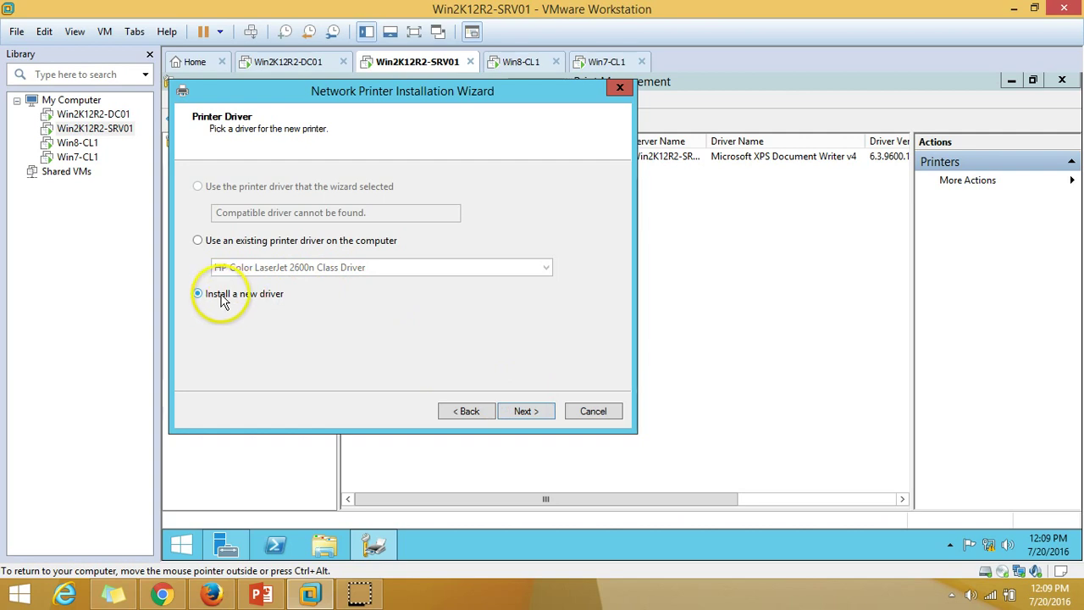
# - Look at the installable driver models, and choose the existing HP Color LaserJet 2600n Class Driver for the new printer instead
pyautogui.click(522, 411)
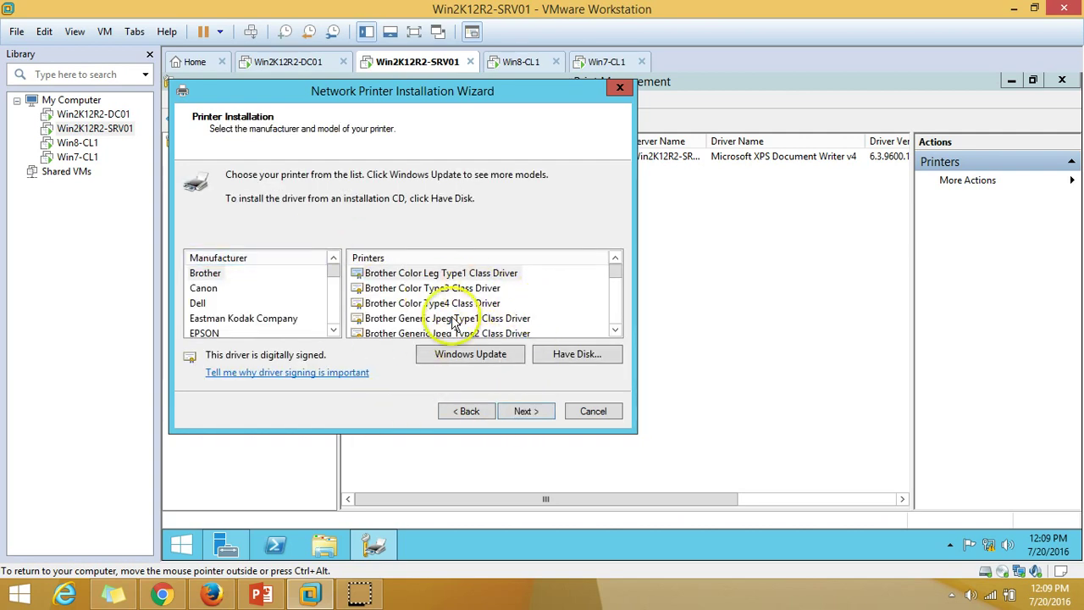
pyautogui.click(467, 413)
pyautogui.click(225, 244)
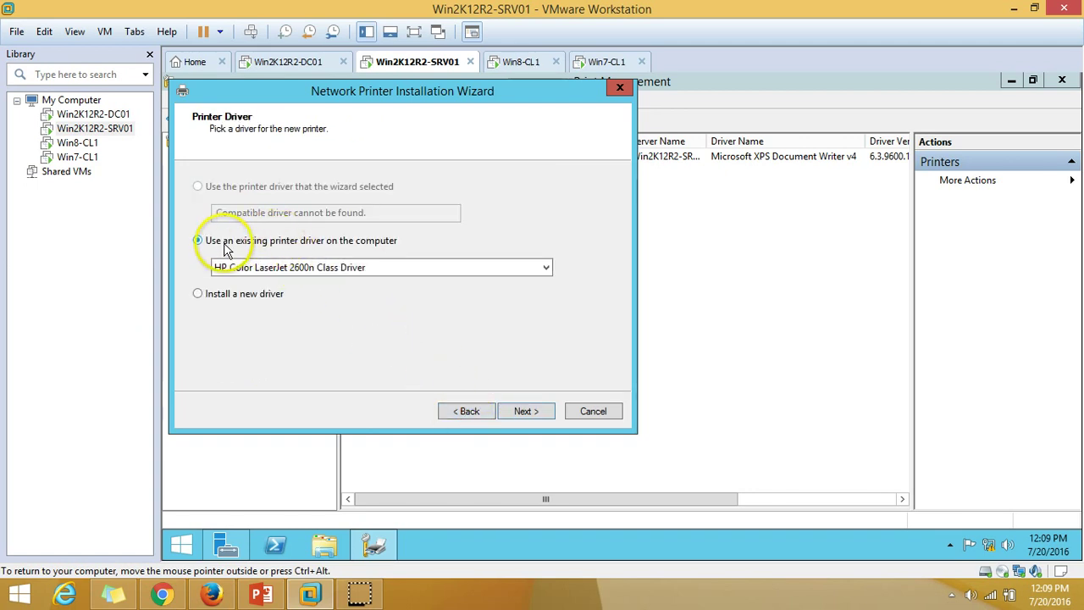
# - Keep the HP Color LaserJet 2600n Class Driver as the existing driver and continue to the printer's name and sharing settings
pyautogui.click(400, 269)
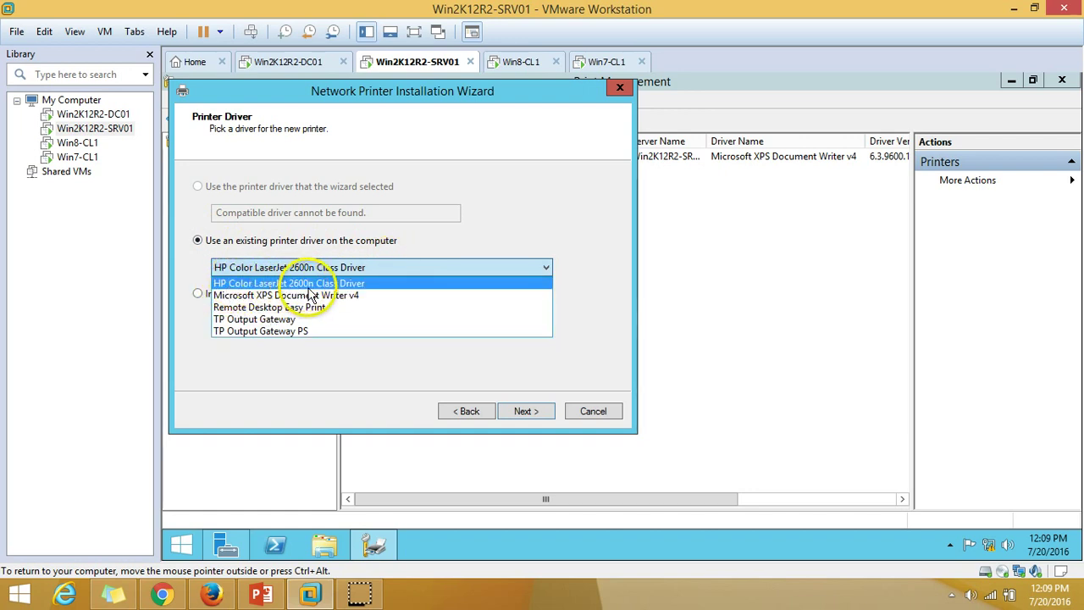
pyautogui.click(430, 280)
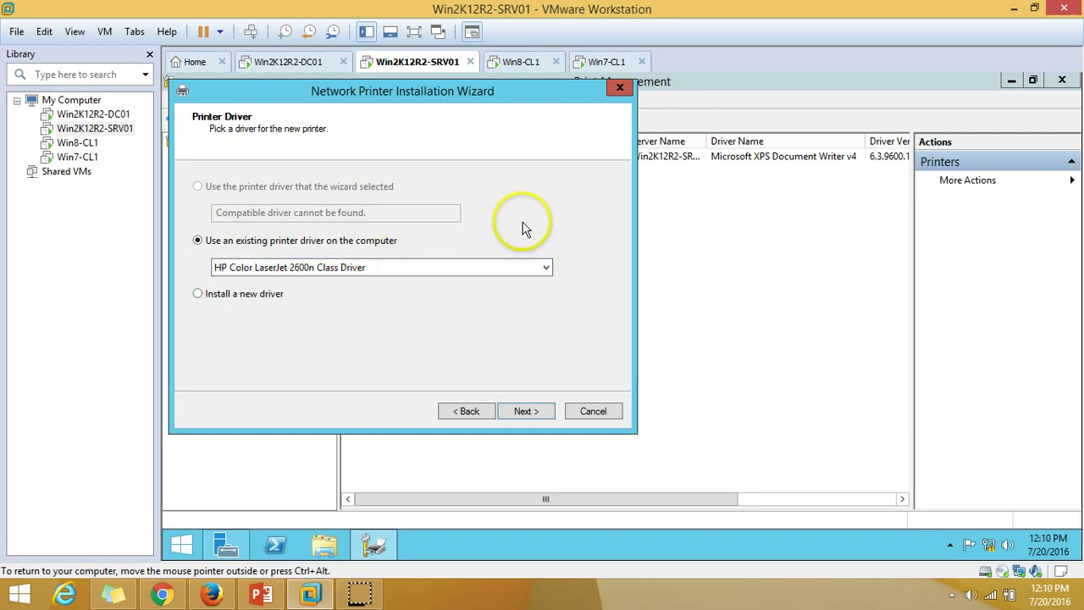
pyautogui.click(523, 411)
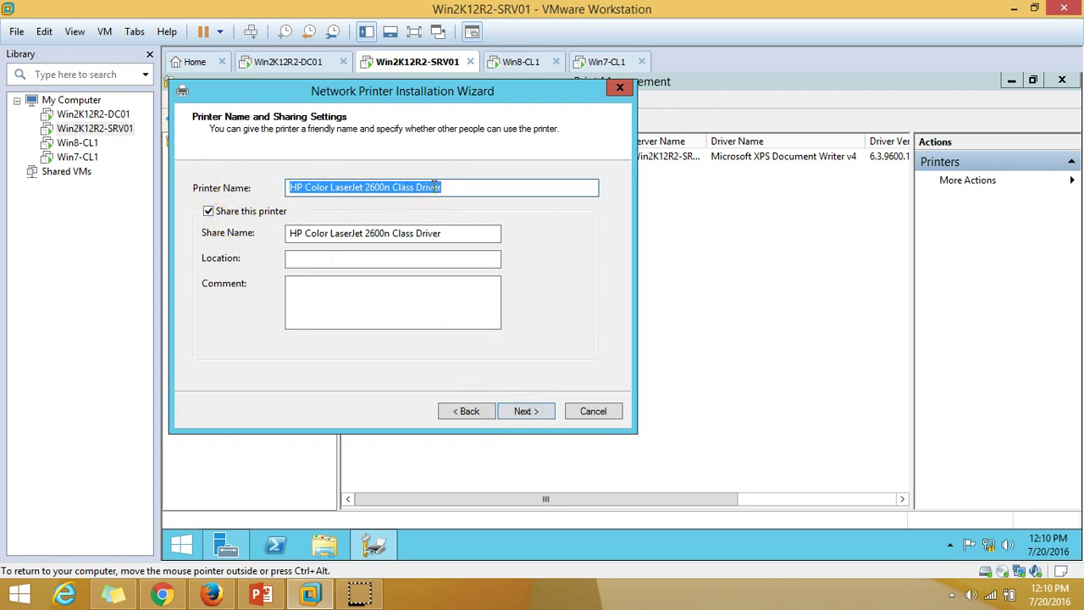
# - Set both the printer name and the share name to HP-Printer01, and finish installing the shared printer
pyautogui.write('HP-Printer01')
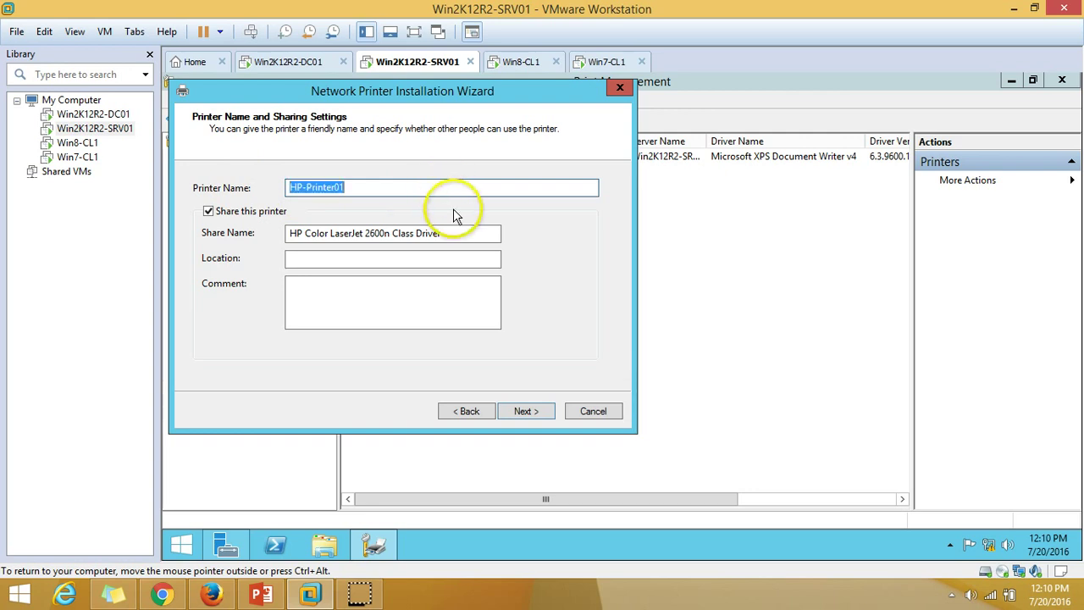
pyautogui.moveTo(460, 237); pyautogui.dragTo(278, 245)
pyautogui.write('HP-Printer01')
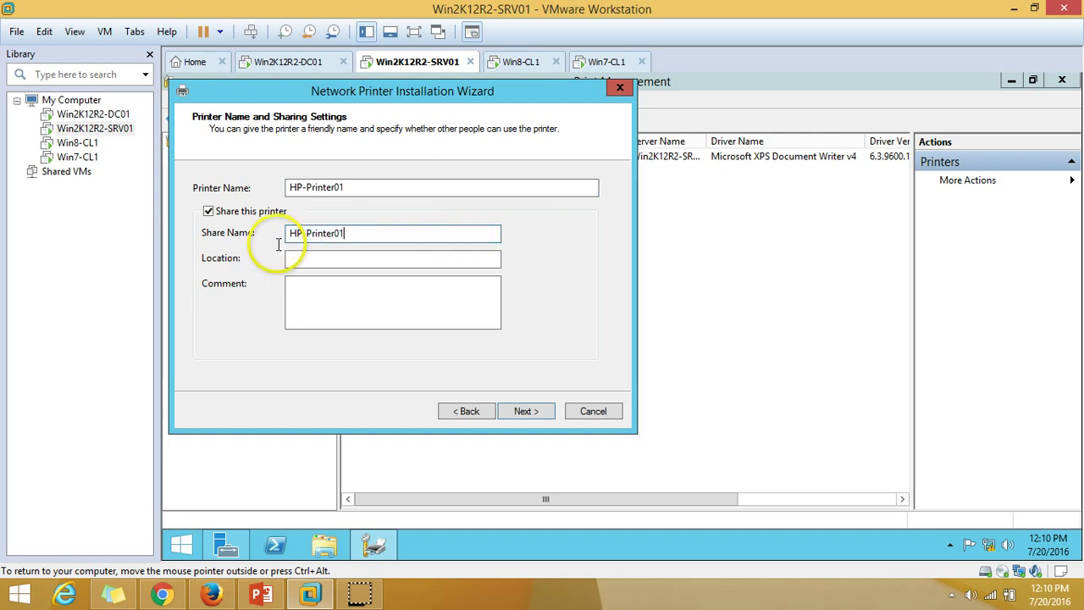
pyautogui.click(525, 411)
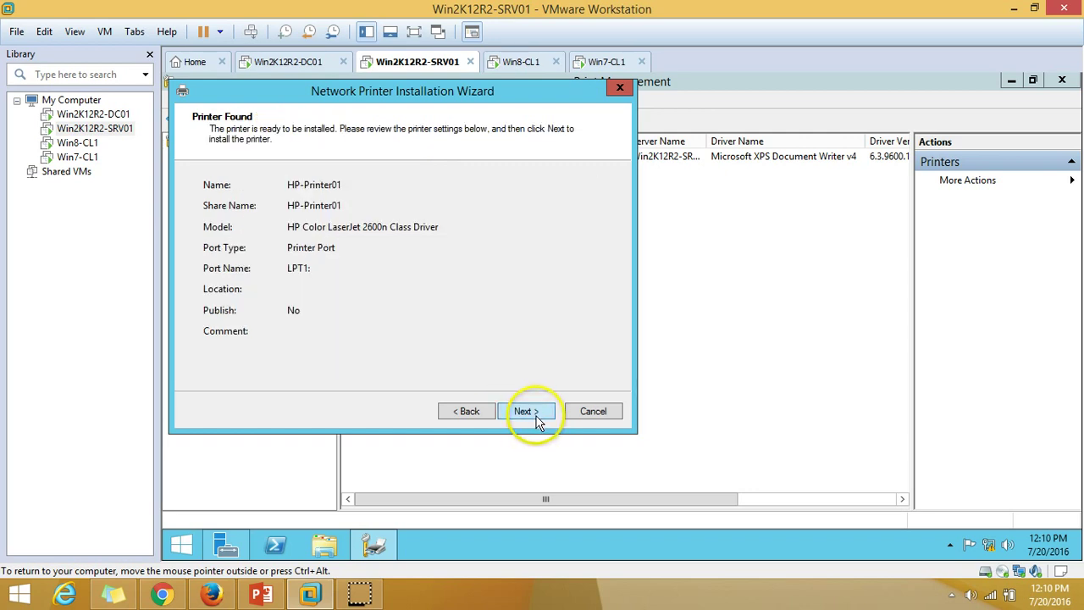
pyautogui.click(525, 412)
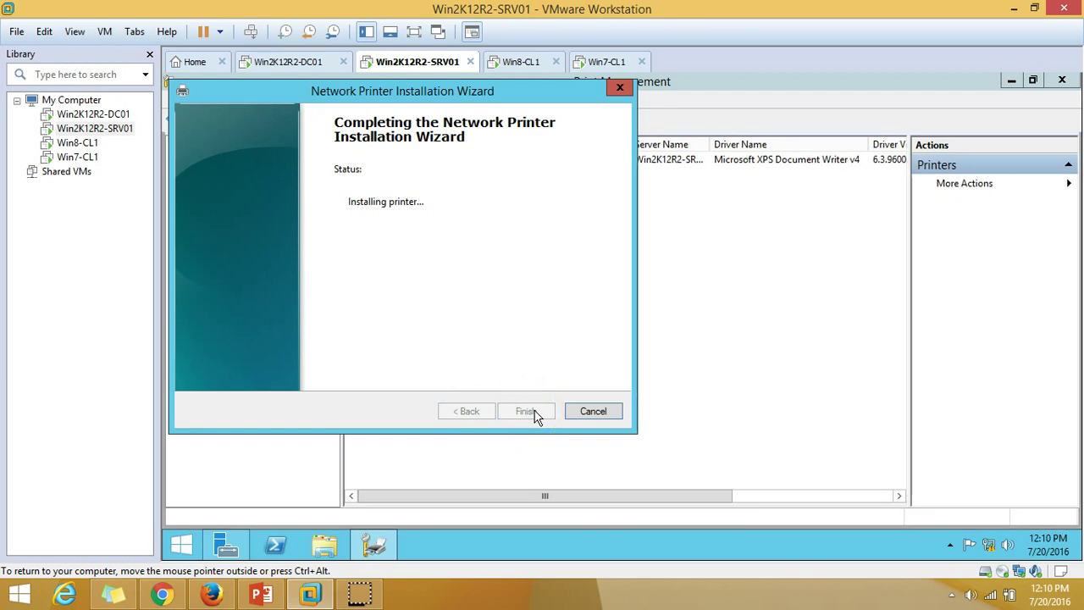
pyautogui.click(525, 412)
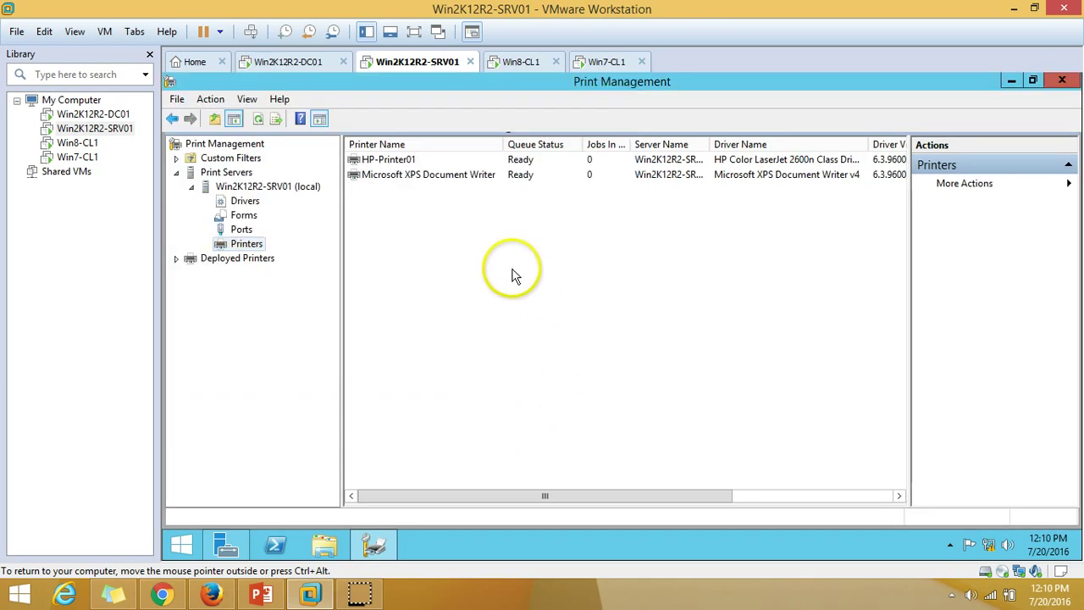
# - Select HP-Printer01 among the local server's printers and refresh the list
pyautogui.click(381, 161)
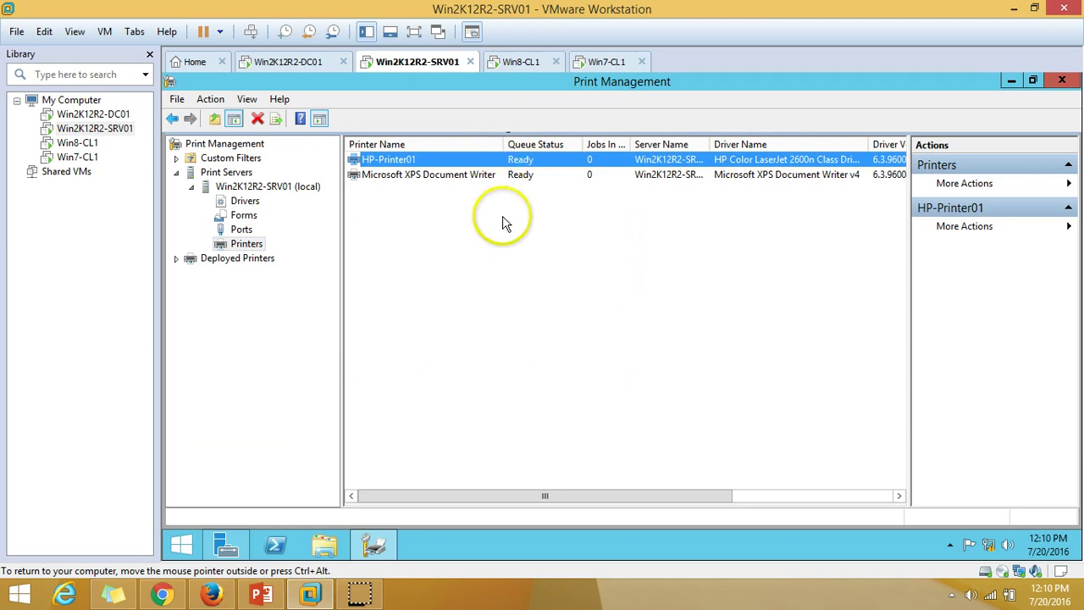
pyautogui.rightClick(491, 249)
pyautogui.click(525, 293)
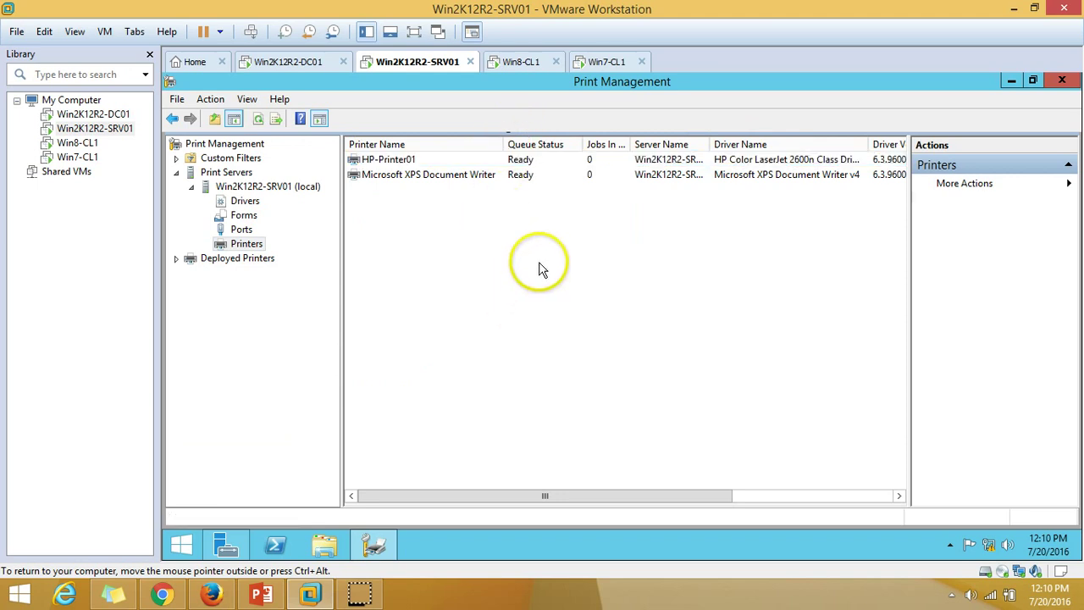
# - Check HP-Printer01 in the Control Panel's Devices and Printers, and return to Print Management
pyautogui.click(182, 548)
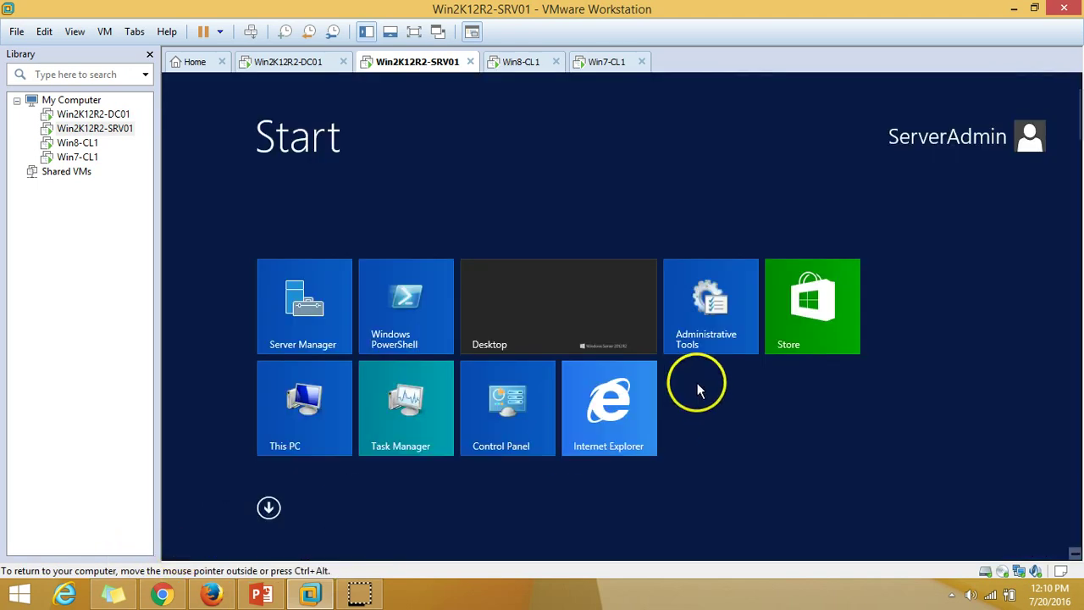
pyautogui.click(514, 406)
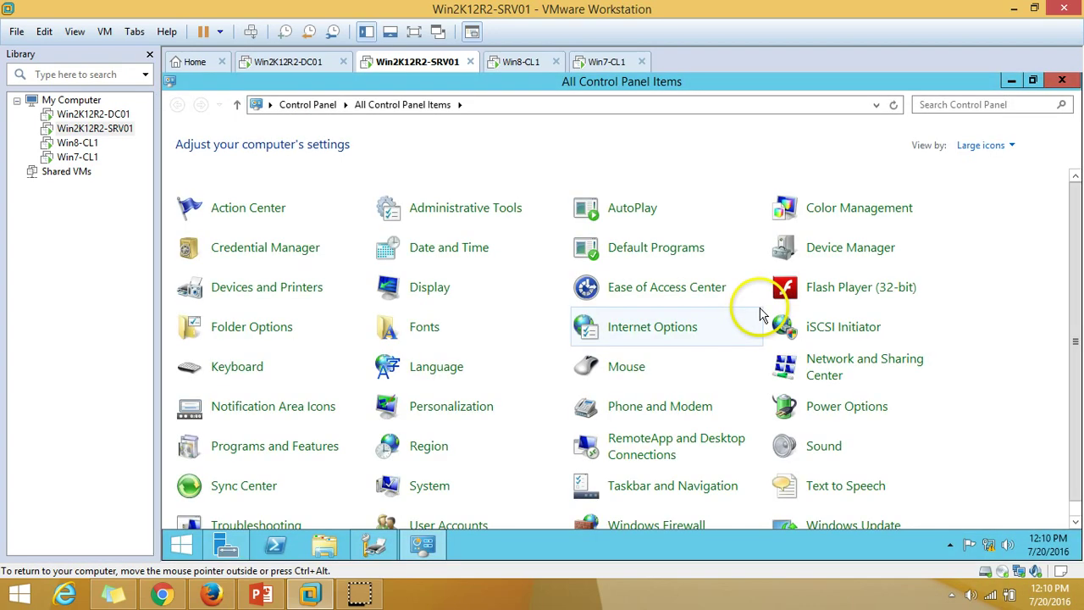
pyautogui.click(851, 251)
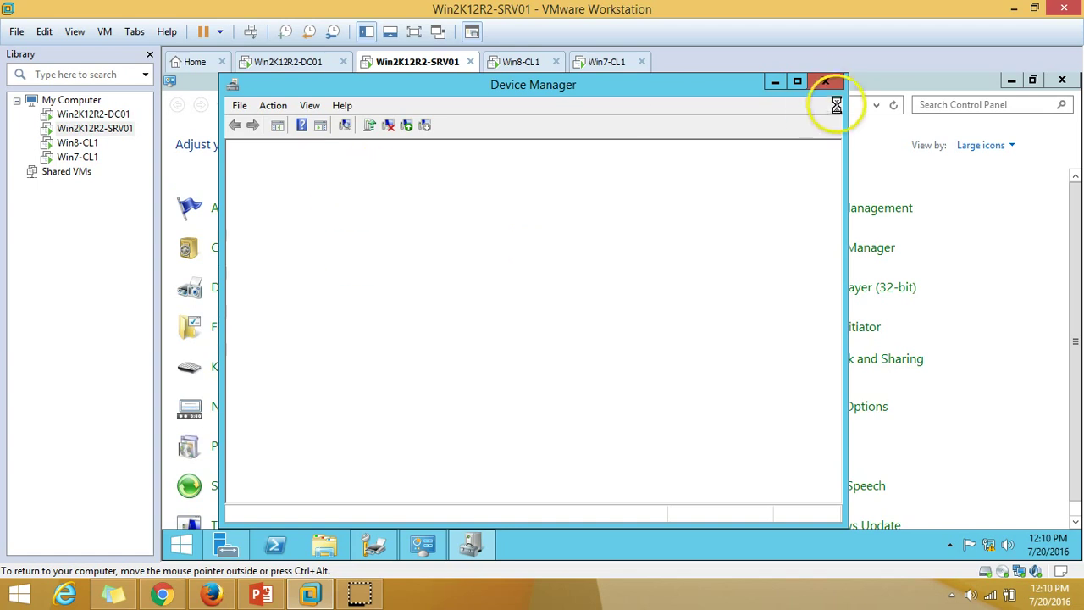
pyautogui.click(830, 82)
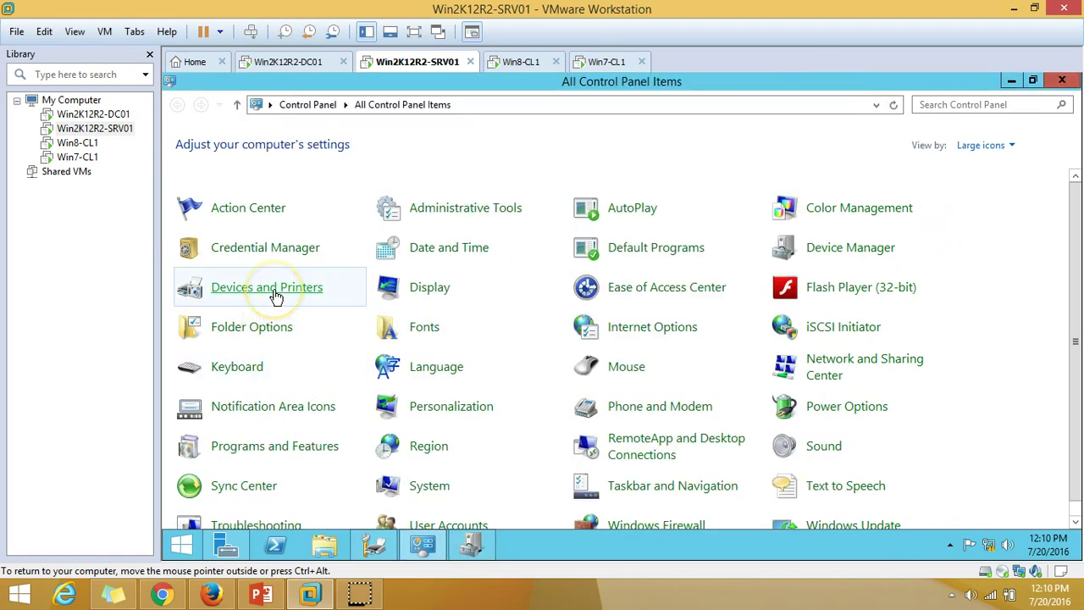
pyautogui.click(271, 288)
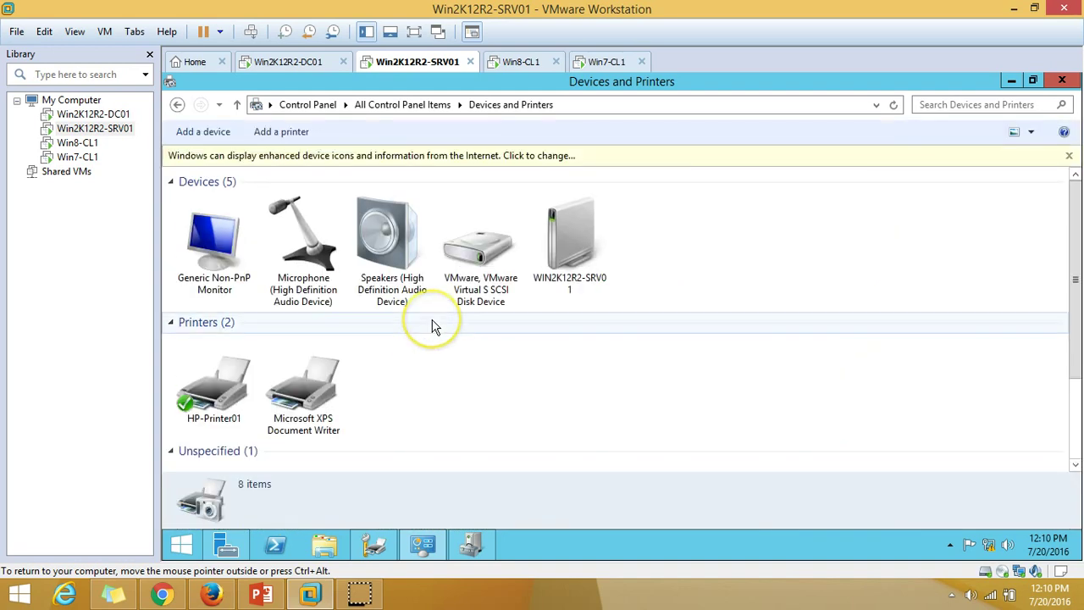
pyautogui.click(212, 377)
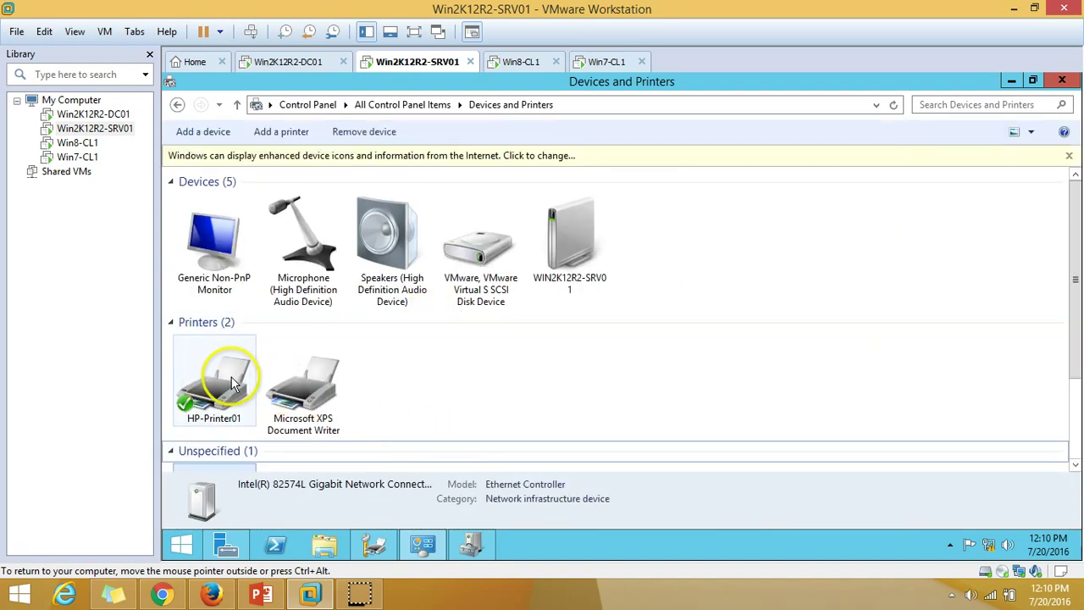
pyautogui.scroll(-2, 239, 376)
pyautogui.click(226, 270)
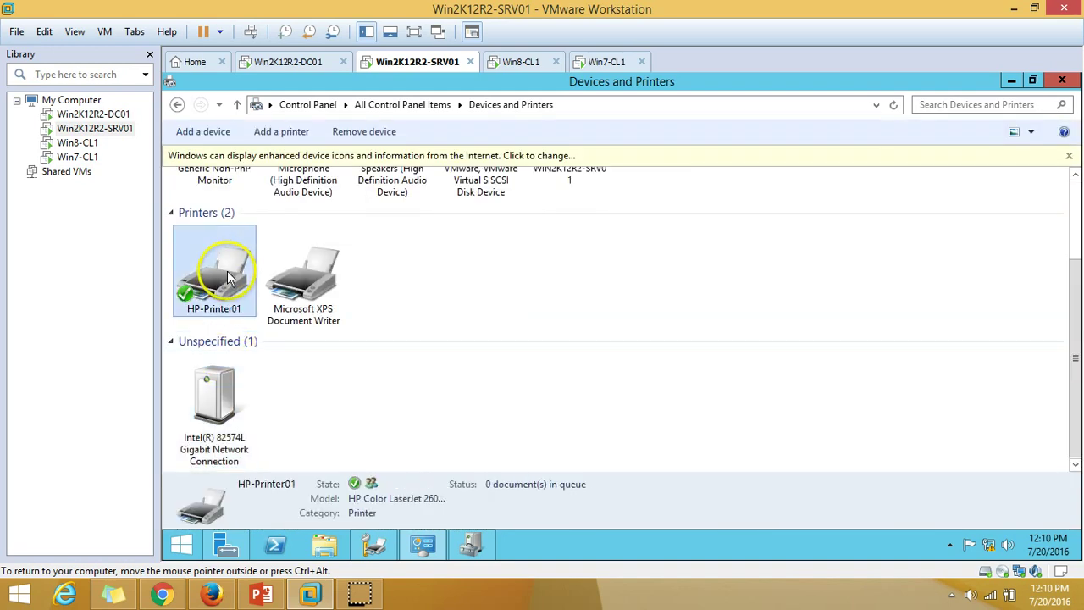
pyautogui.click(1012, 82)
pyautogui.click(822, 80)
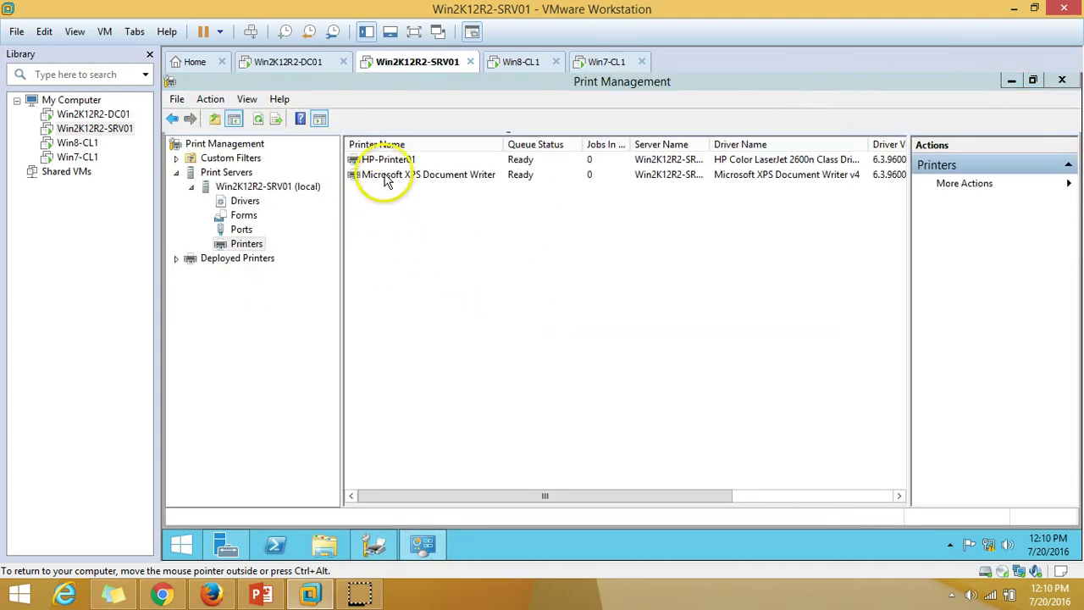
# - In the properties of HP-Printer01, keep the printer shared, enable listing it in the directory, and apply the change
pyautogui.click(383, 160)
pyautogui.rightClick(387, 161)
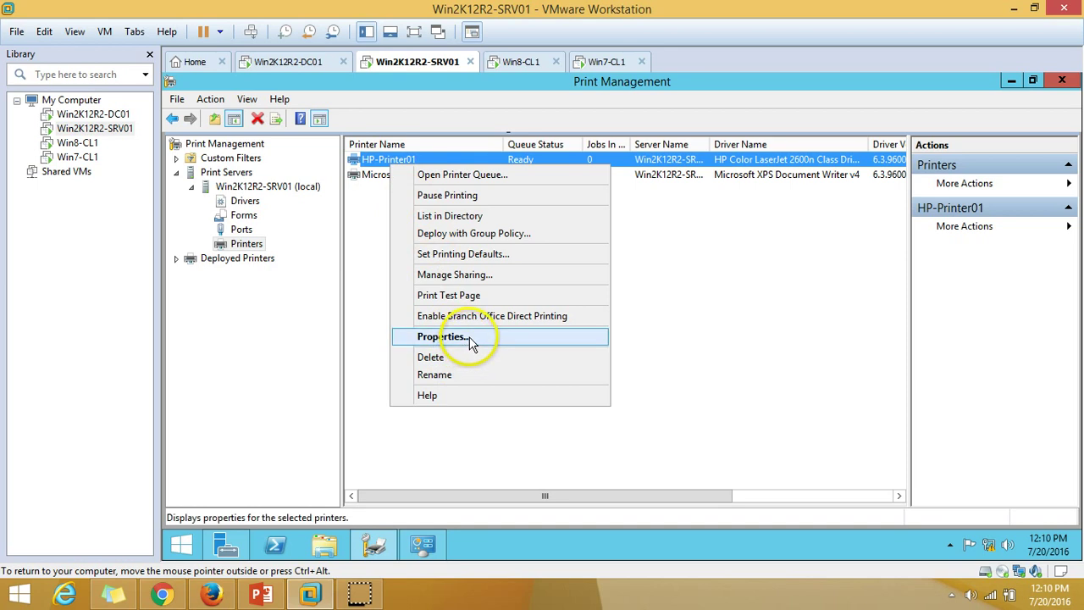
pyautogui.click(442, 336)
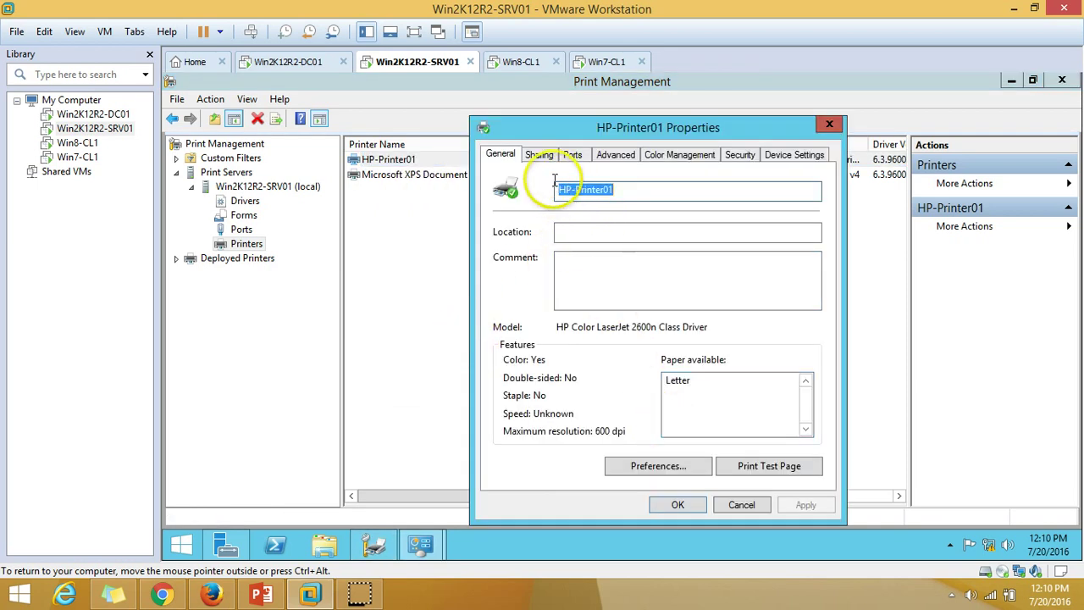
pyautogui.click(539, 154)
pyautogui.click(512, 269)
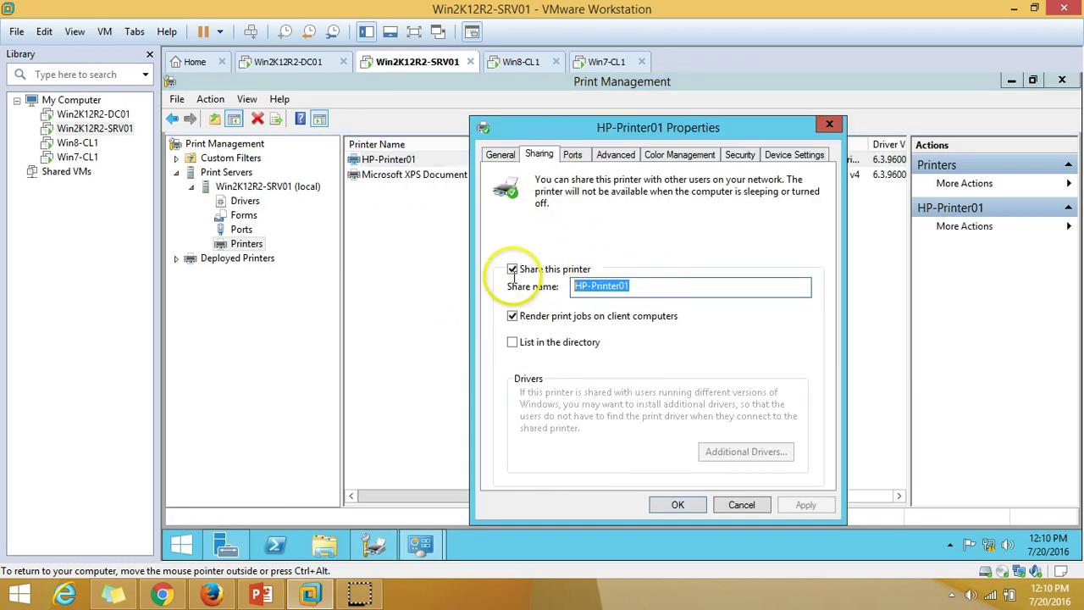
pyautogui.click(512, 342)
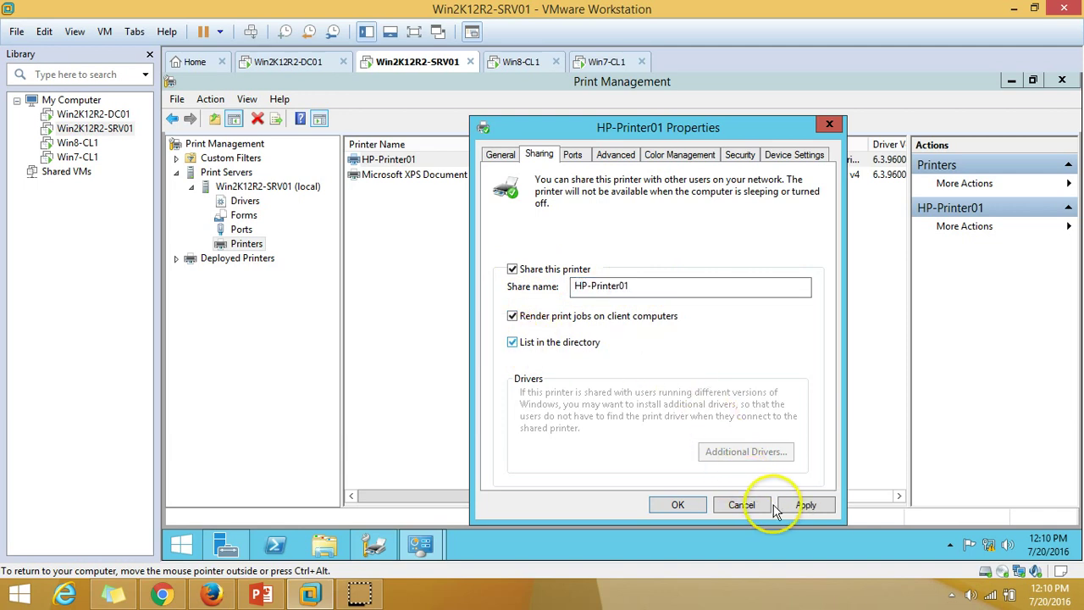
pyautogui.click(803, 504)
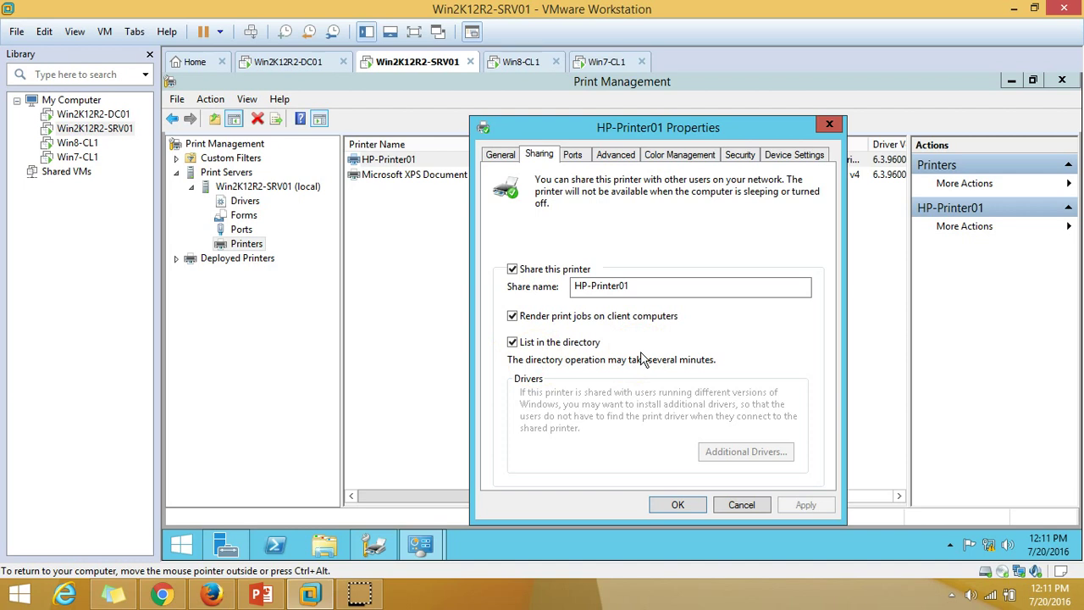
# - Try to add a Standard TCP/IP Port to HP-Printer01 without entering an address, and cancel the port wizard
pyautogui.click(573, 155)
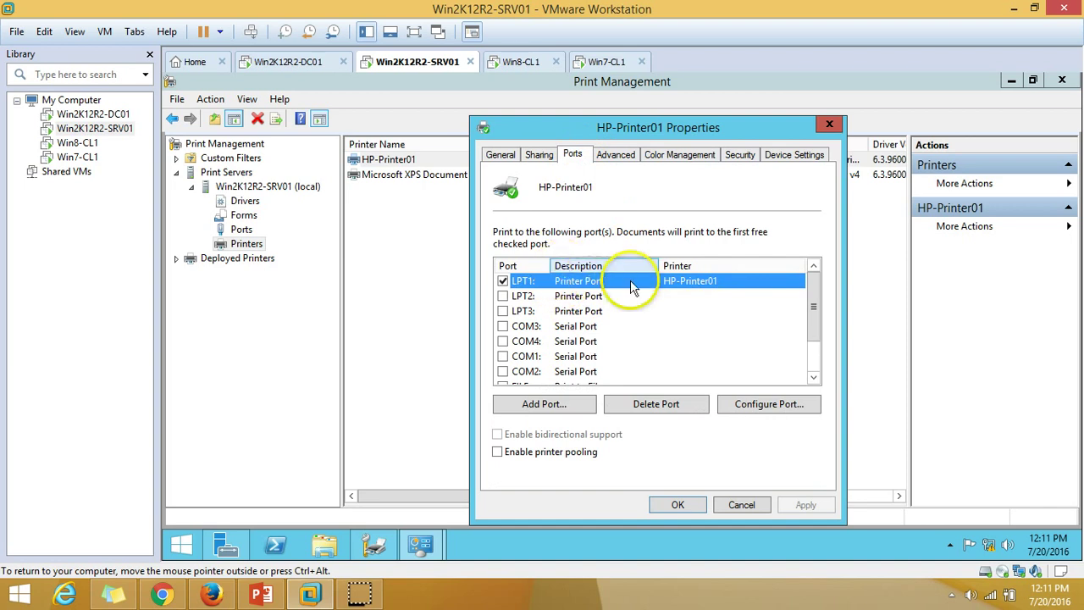
pyautogui.click(563, 407)
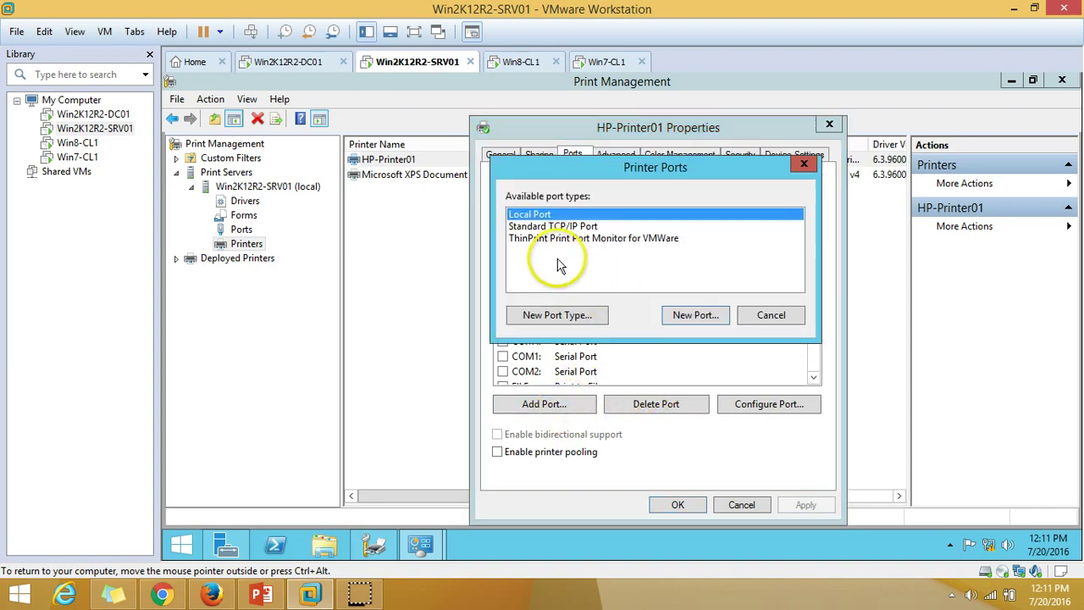
pyautogui.click(565, 227)
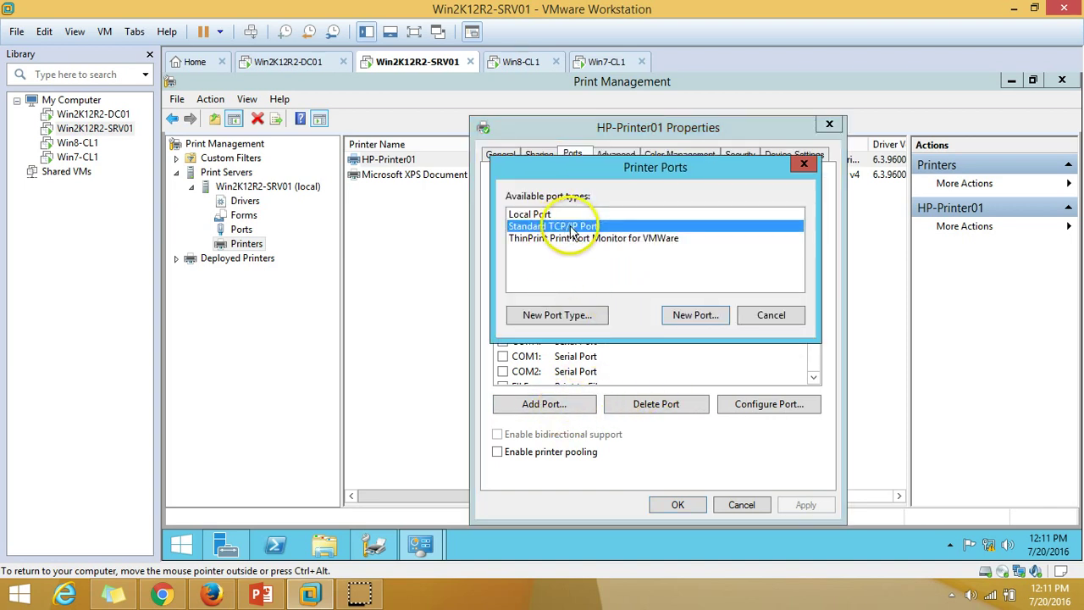
pyautogui.click(695, 315)
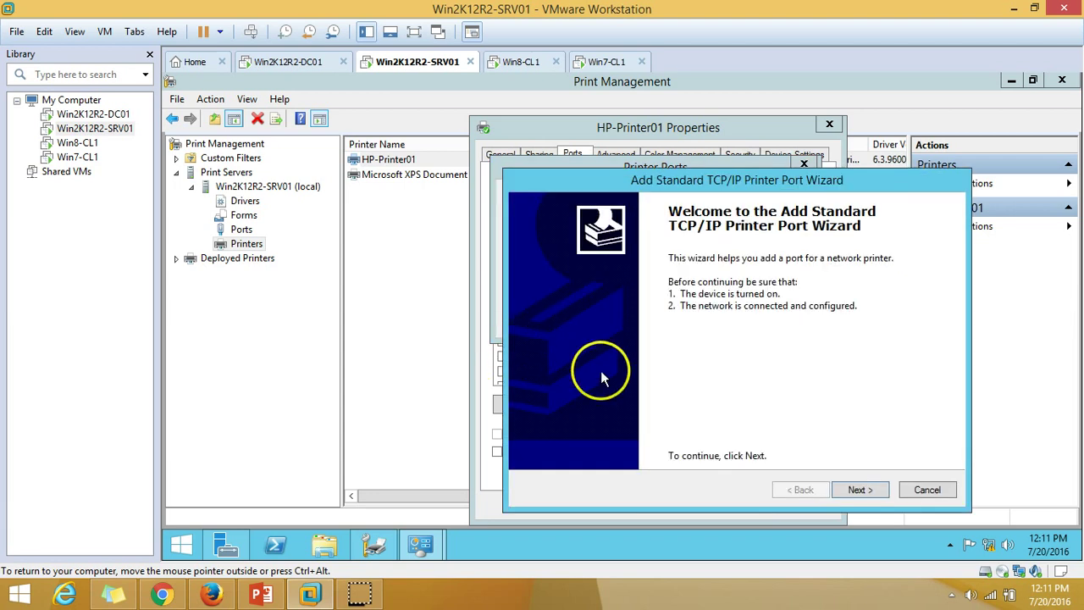
pyautogui.click(872, 496)
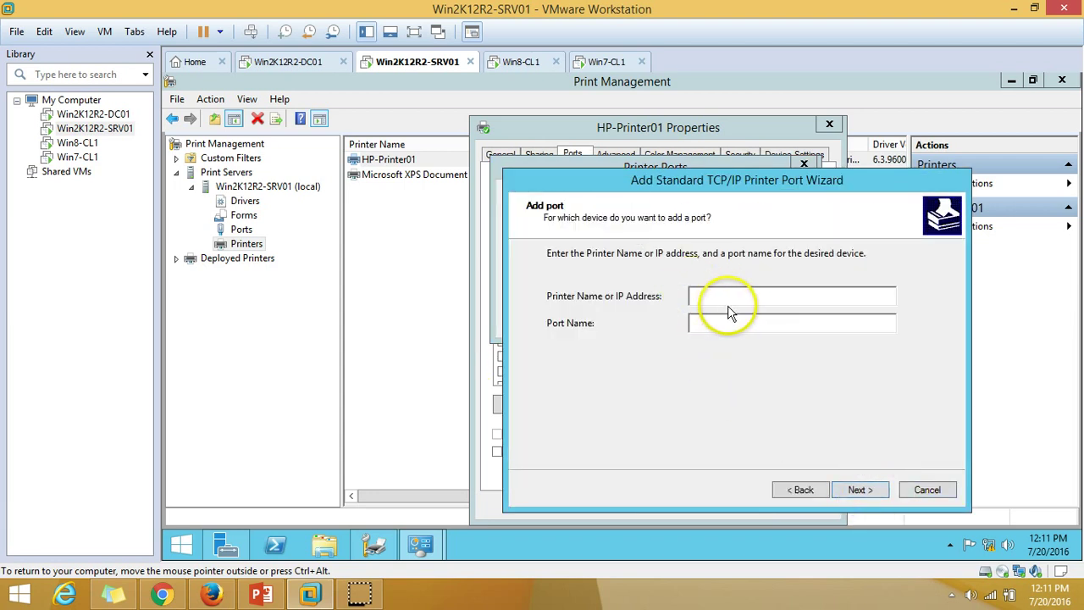
pyautogui.click(861, 490)
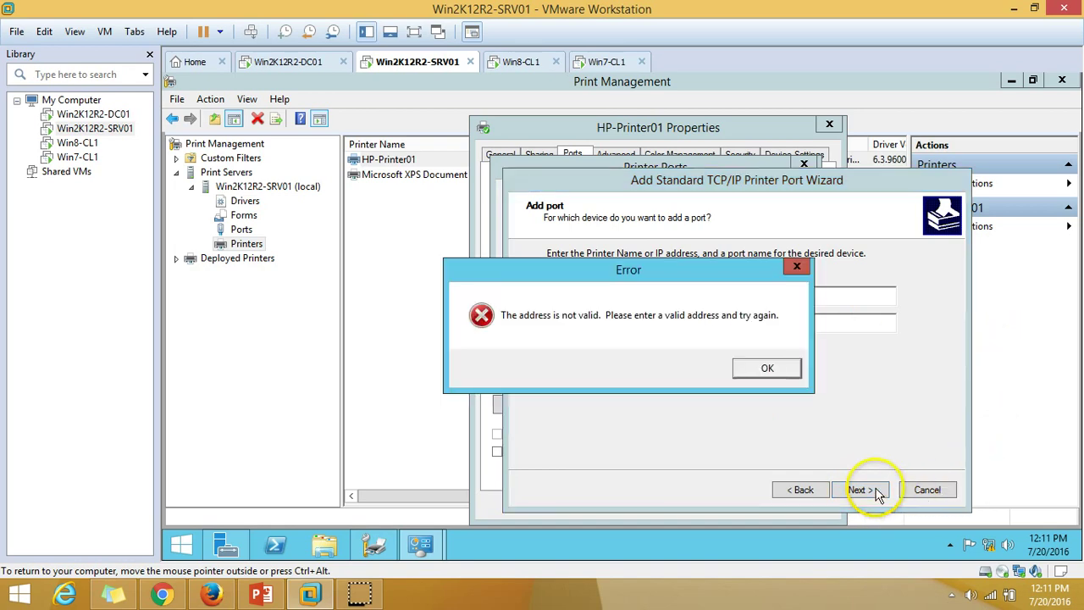
pyautogui.click(767, 368)
pyautogui.click(927, 490)
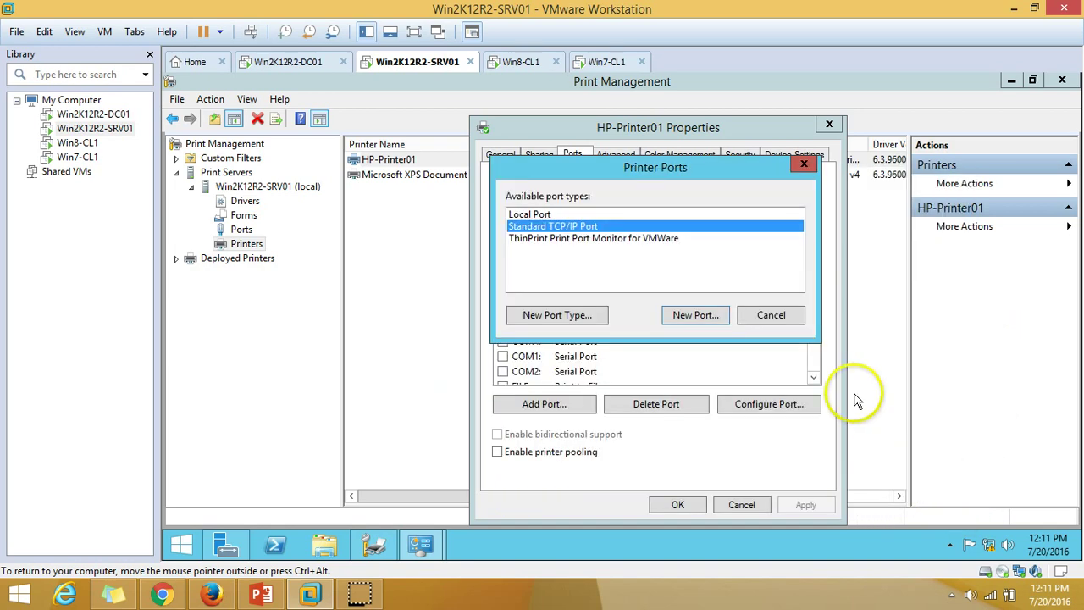
pyautogui.click(762, 321)
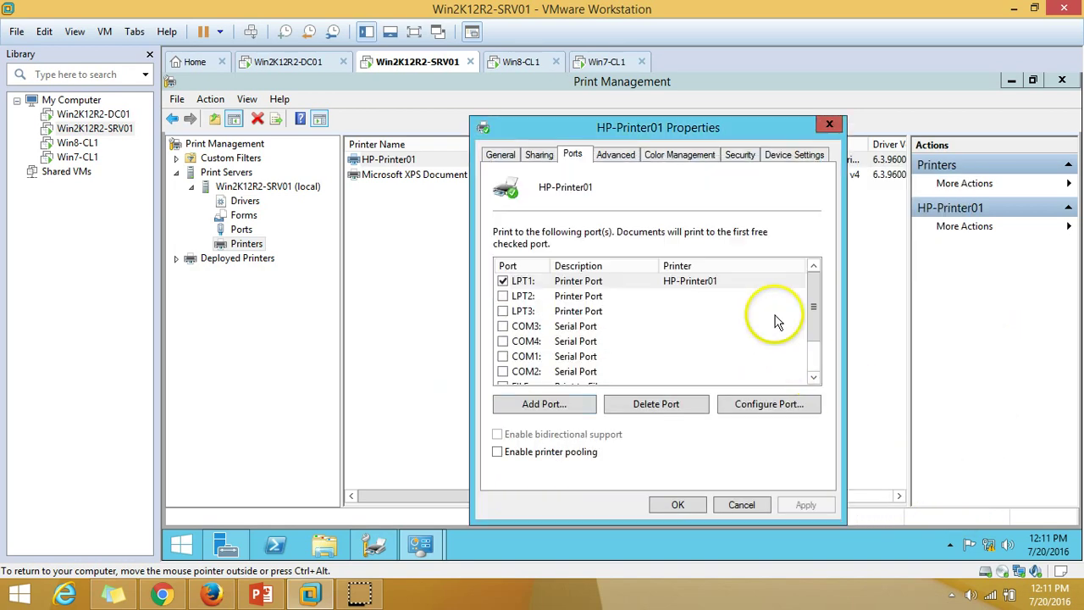
# - Try Microsoft XPS Document Writer v4 as HP-Printer01's driver, and set it back to HP Color LaserJet 2600n Class Driver
pyautogui.click(615, 154)
pyautogui.click(725, 258)
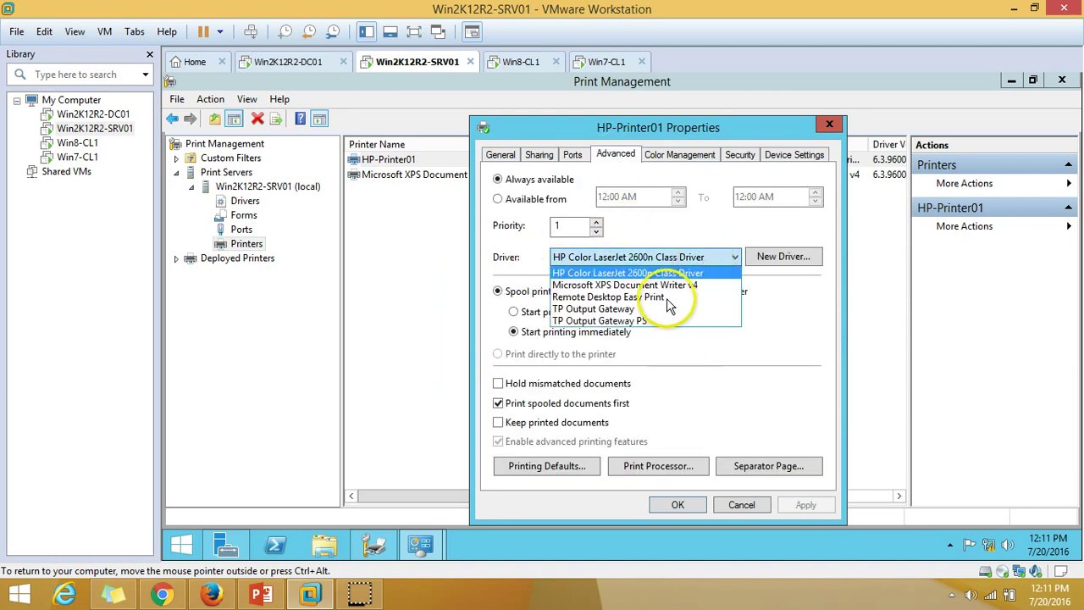
pyautogui.click(664, 286)
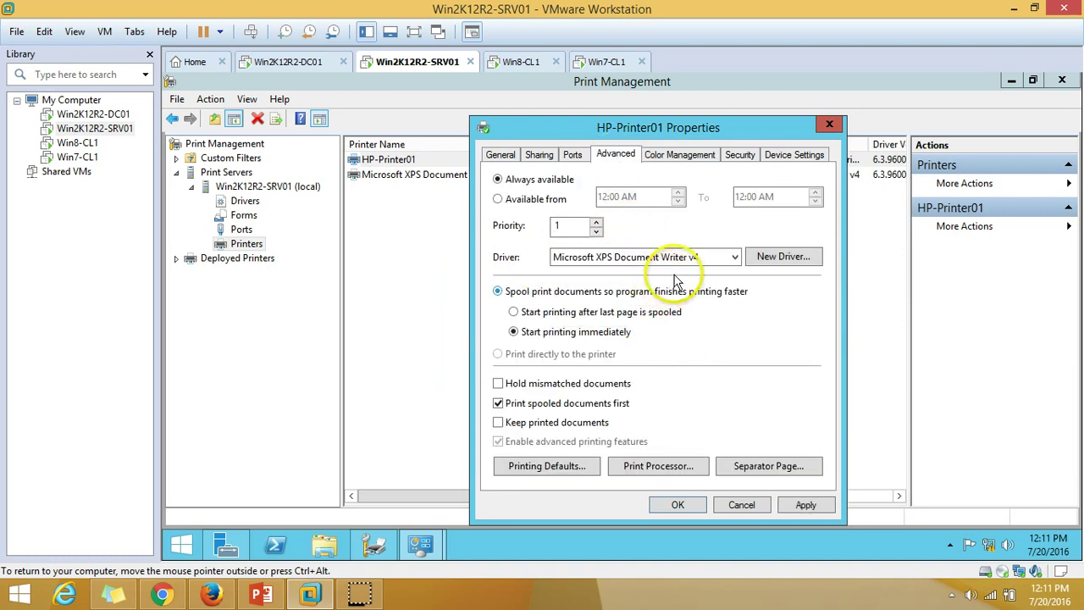
pyautogui.click(685, 256)
pyautogui.click(687, 275)
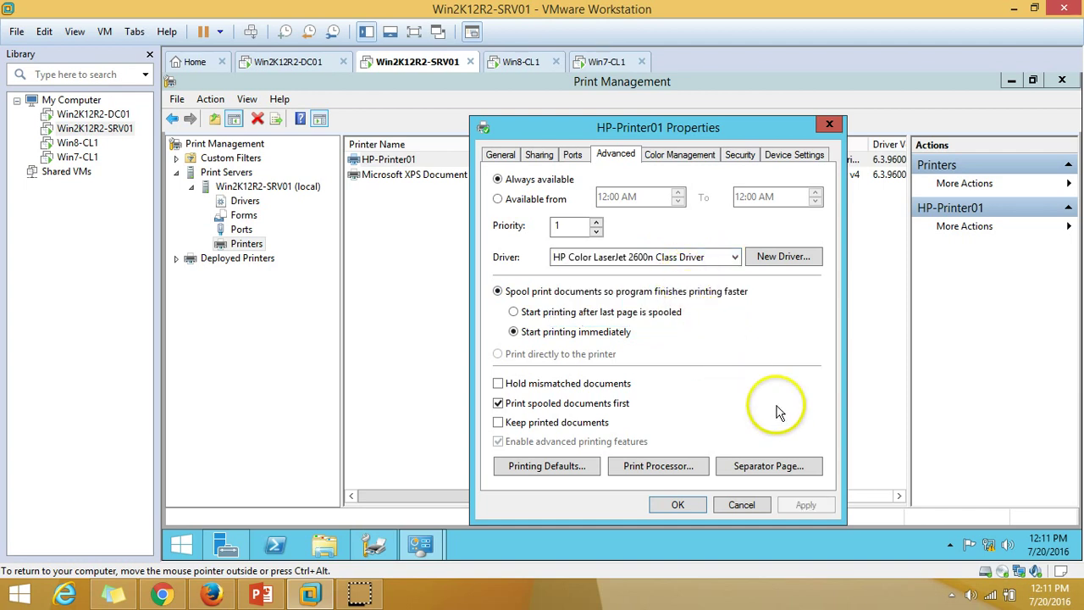
# - View HP-Printer01's color management settings, close its properties, and refresh the list of printers
pyautogui.click(682, 155)
pyautogui.click(828, 125)
pyautogui.rightClick(468, 271)
pyautogui.click(516, 318)
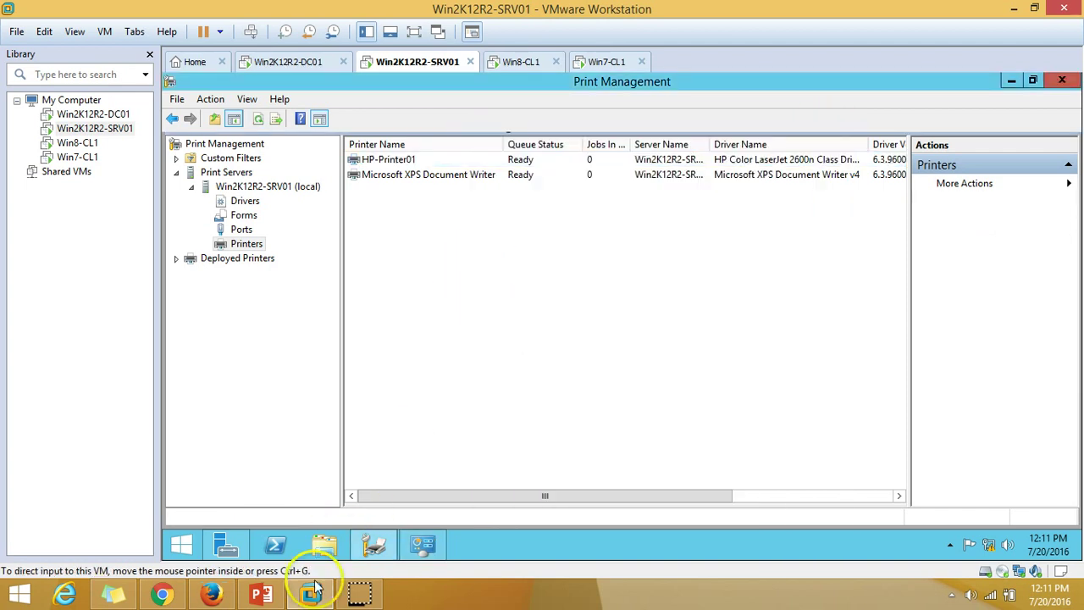
# - Check the installation steps slide in PowerPoint, and switch to the Win8-CL1 virtual machine with its System window closed
pyautogui.click(260, 593)
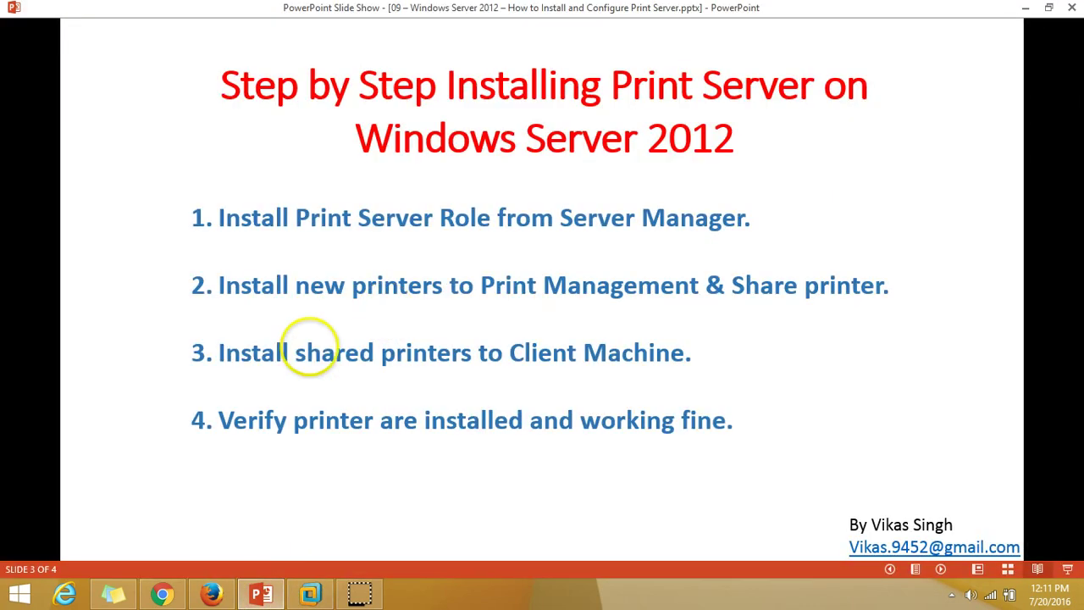
pyautogui.click(257, 595)
pyautogui.click(523, 62)
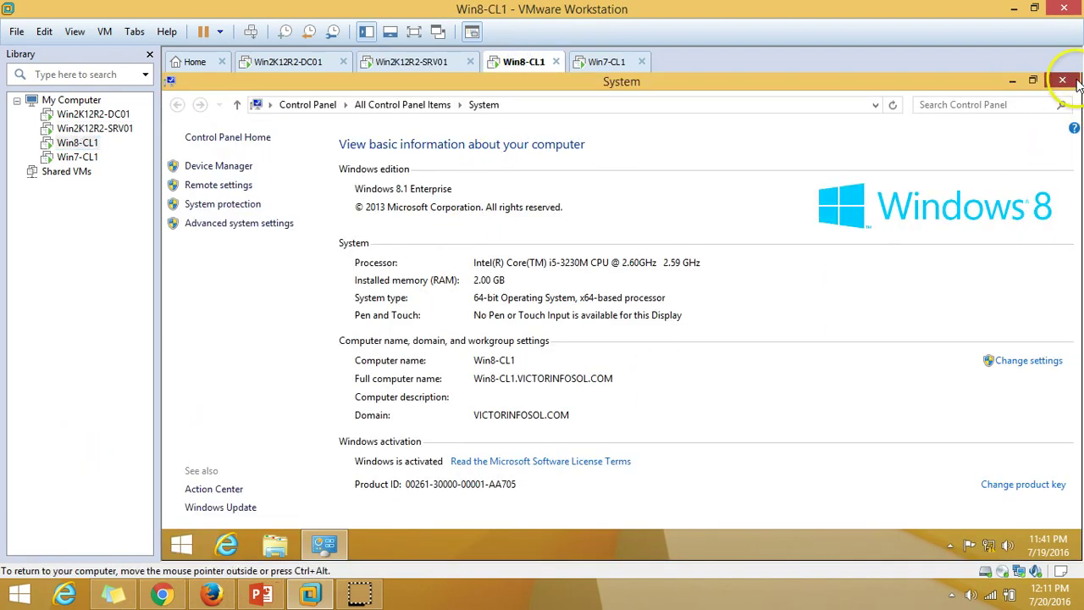
pyautogui.hotkey('alt', 'F4')
# - On Win8-CL1, open the network location \\Win2K12R2-SRV01.VICTORINFOSOL.COM through Run
pyautogui.rightClick(191, 542)
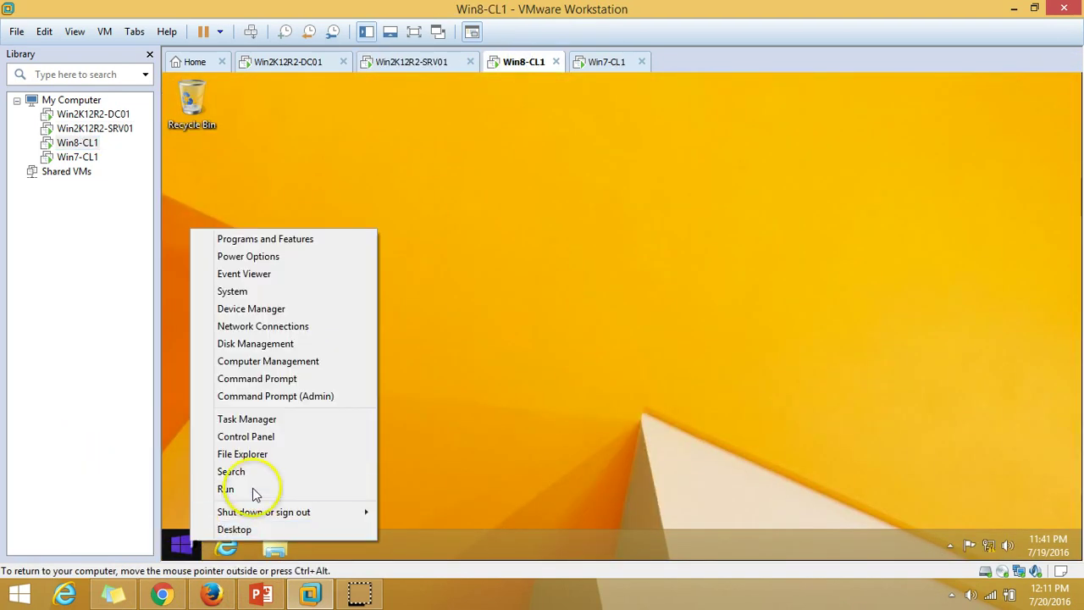
pyautogui.click(254, 495)
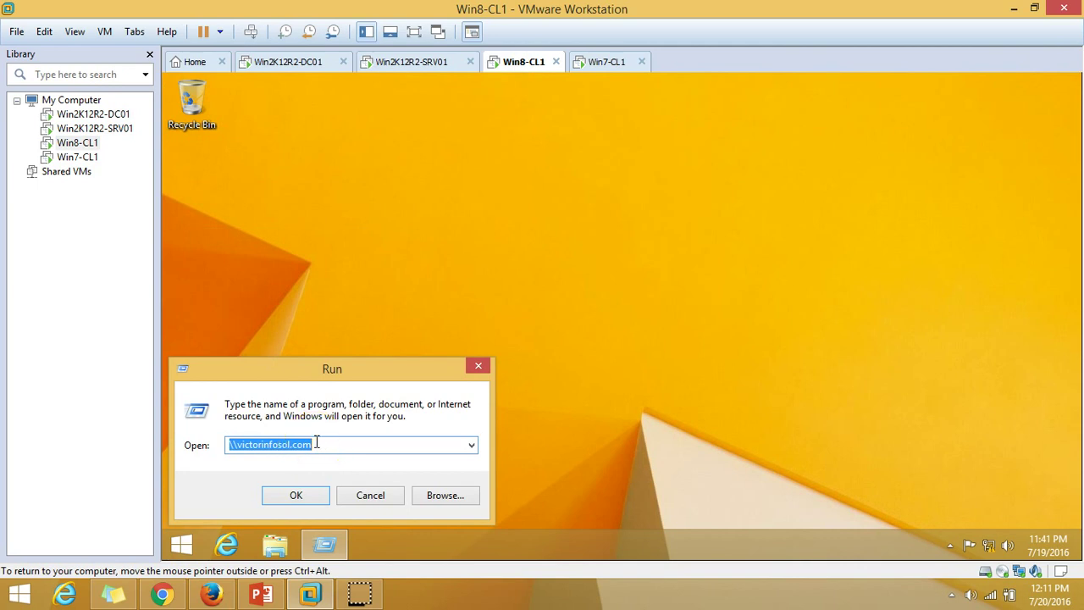
pyautogui.write('\\\\')
pyautogui.click(327, 479)
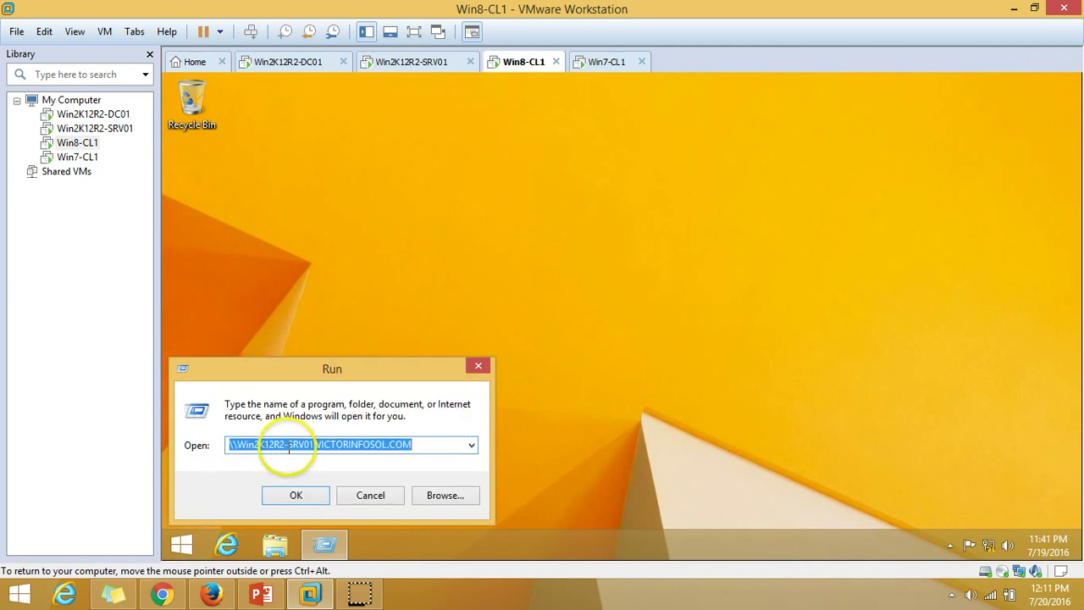
pyautogui.click(295, 499)
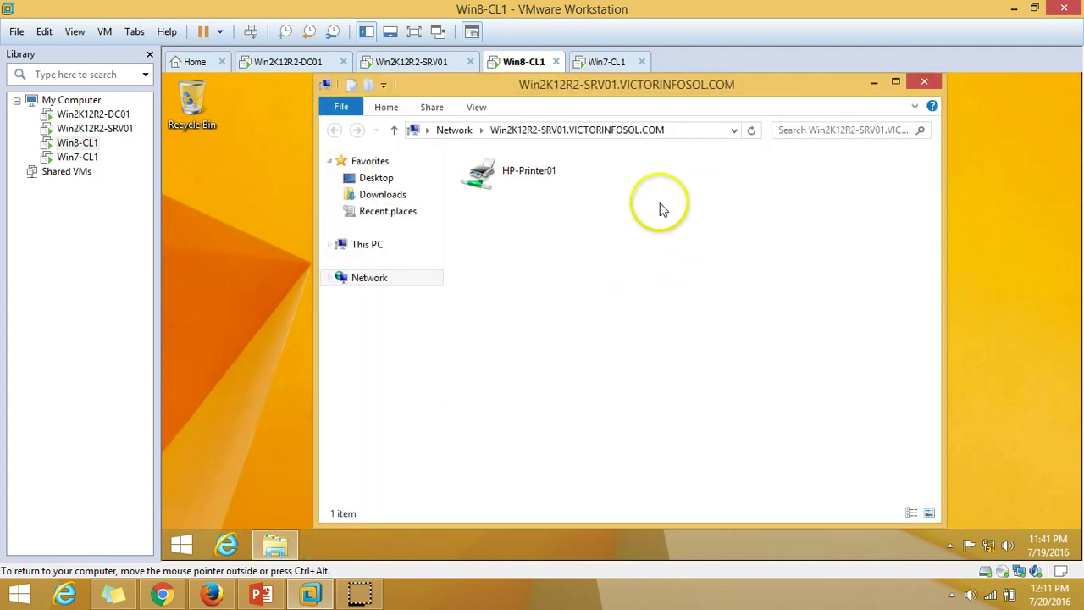
# - Refresh the print server's shared items and connect Win8-CL1 to the shared printer HP-Printer01
pyautogui.rightClick(562, 250)
pyautogui.click(606, 312)
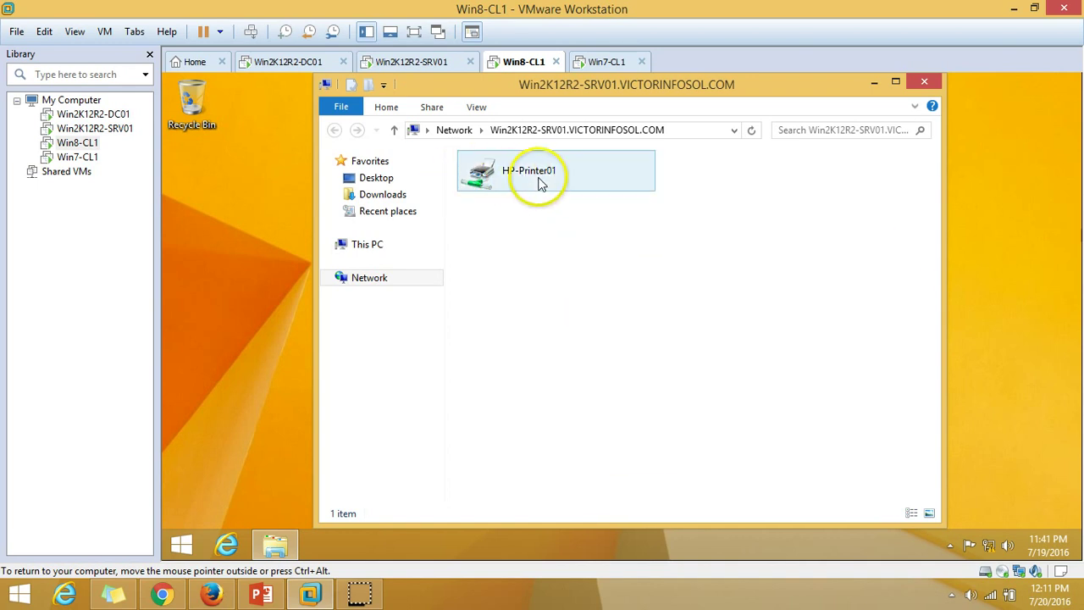
pyautogui.click(529, 169)
pyautogui.rightClick(527, 165)
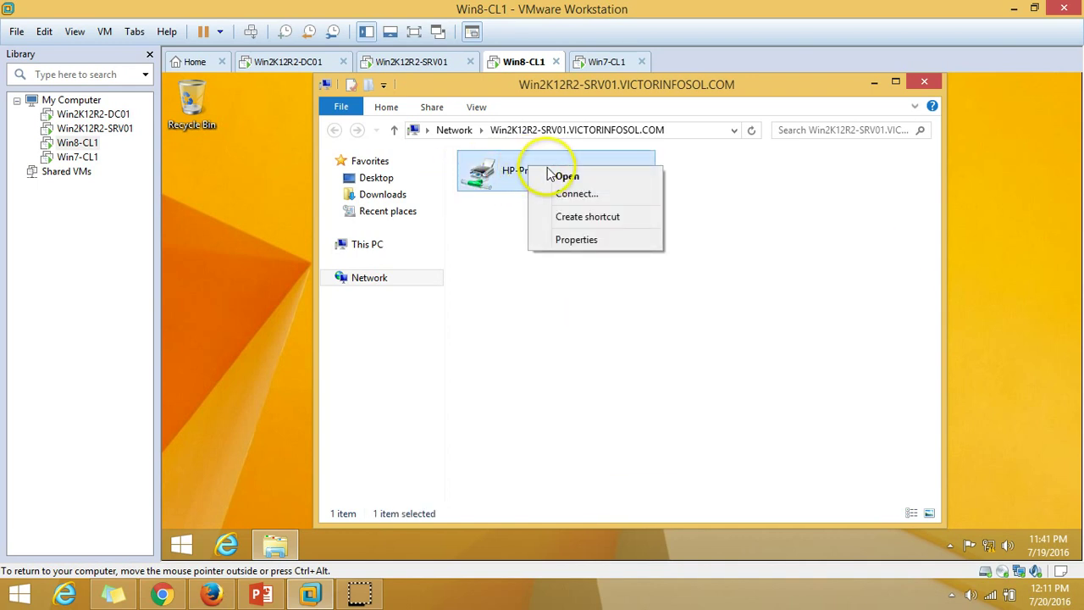
pyautogui.click(592, 195)
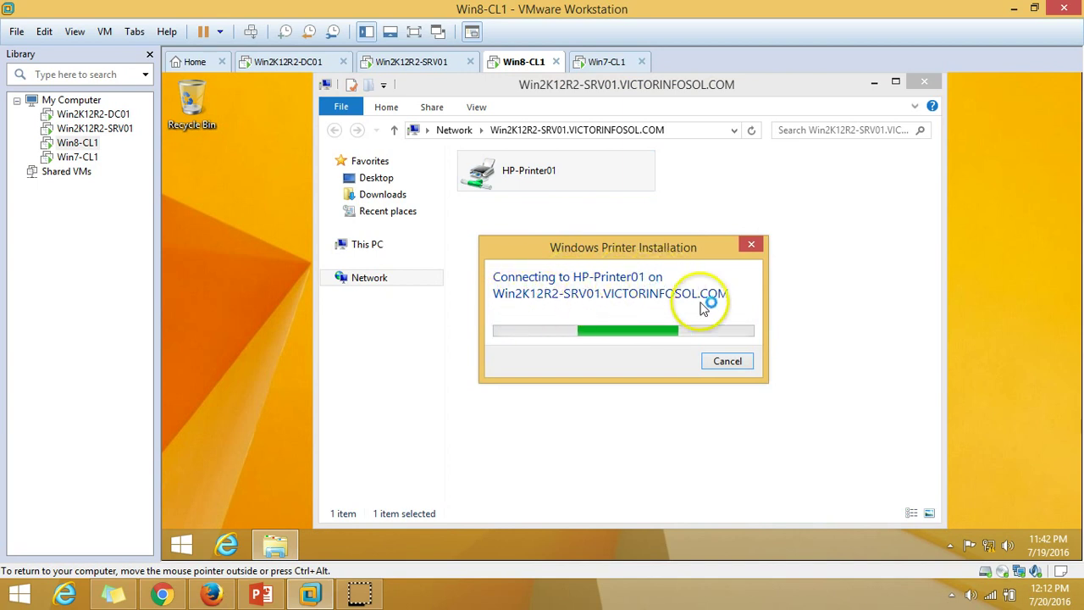
# - Open Control Panel on Win8-CL1 from This PC and maximize its window
pyautogui.click(184, 539)
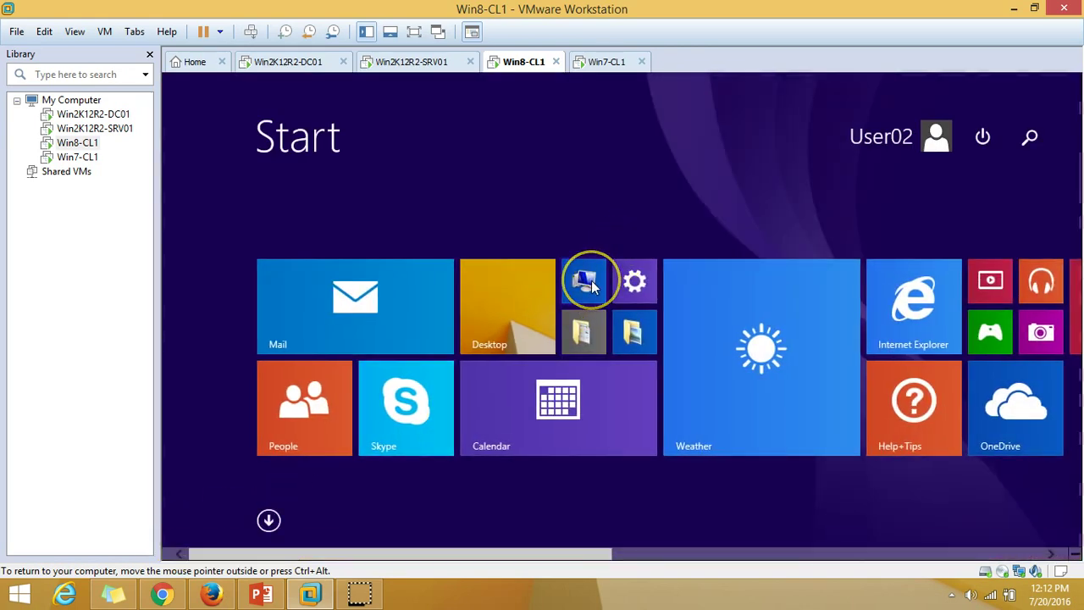
pyautogui.click(591, 280)
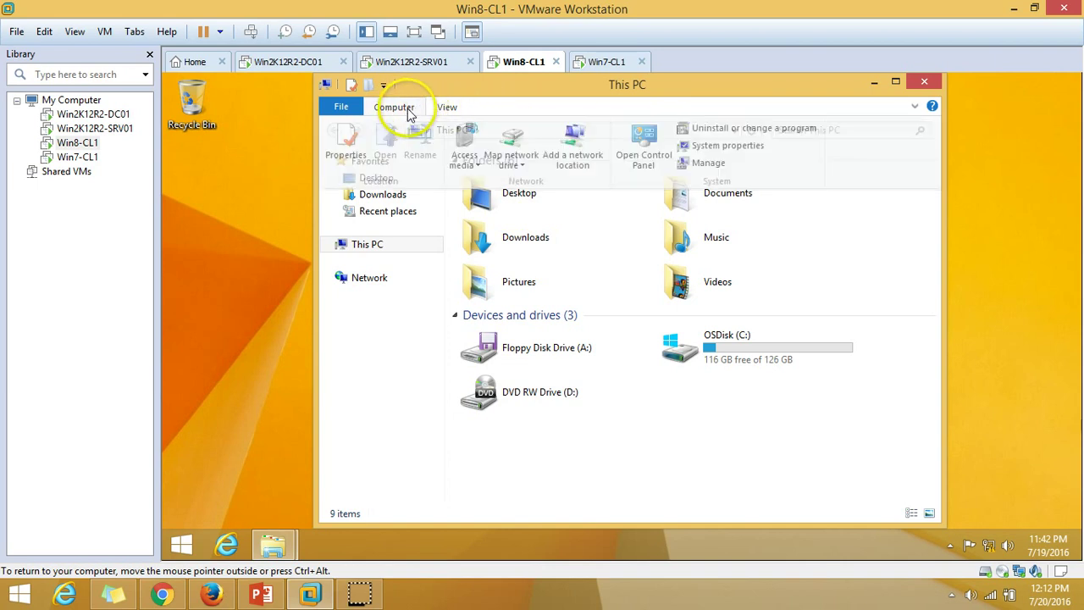
pyautogui.click(414, 110)
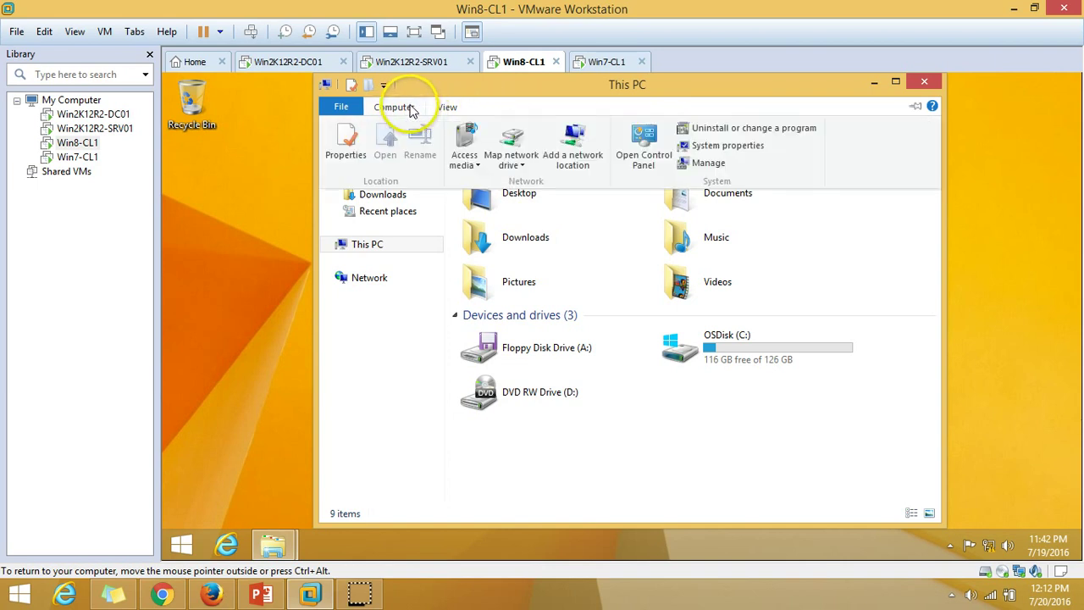
pyautogui.click(641, 161)
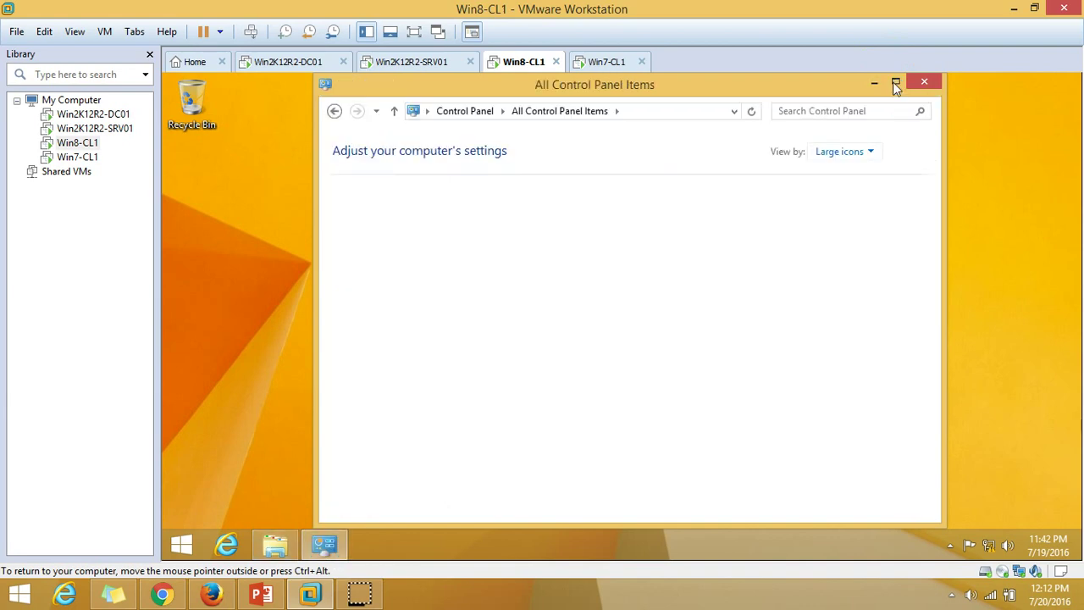
pyautogui.click(894, 82)
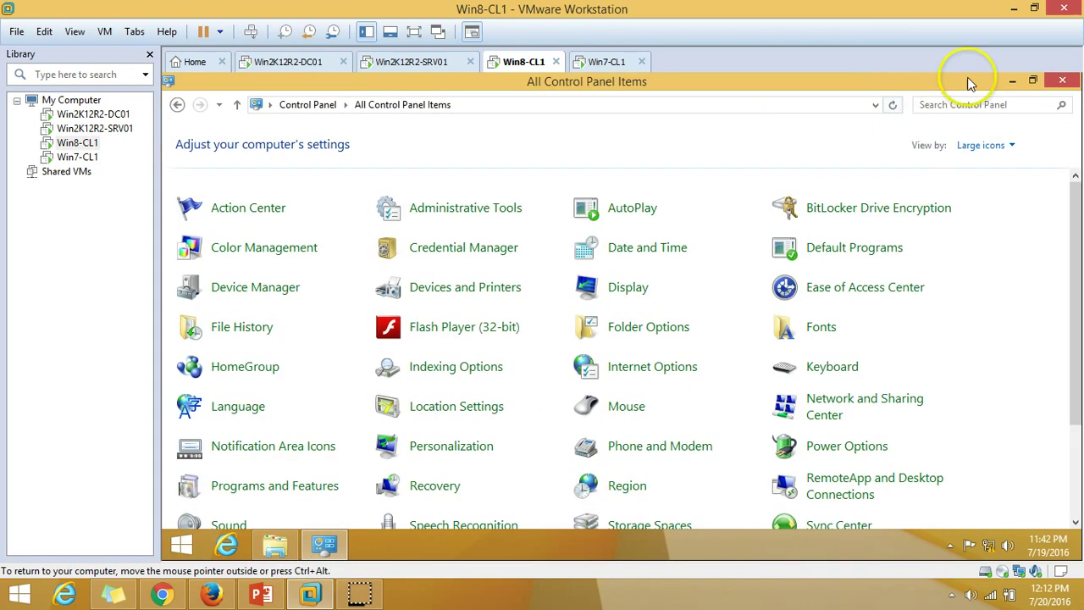
# - Minimize the print server's share window, and check HP-Printer01 in Devices and Printers on Win8-CL1
pyautogui.click(1014, 82)
pyautogui.click(563, 216)
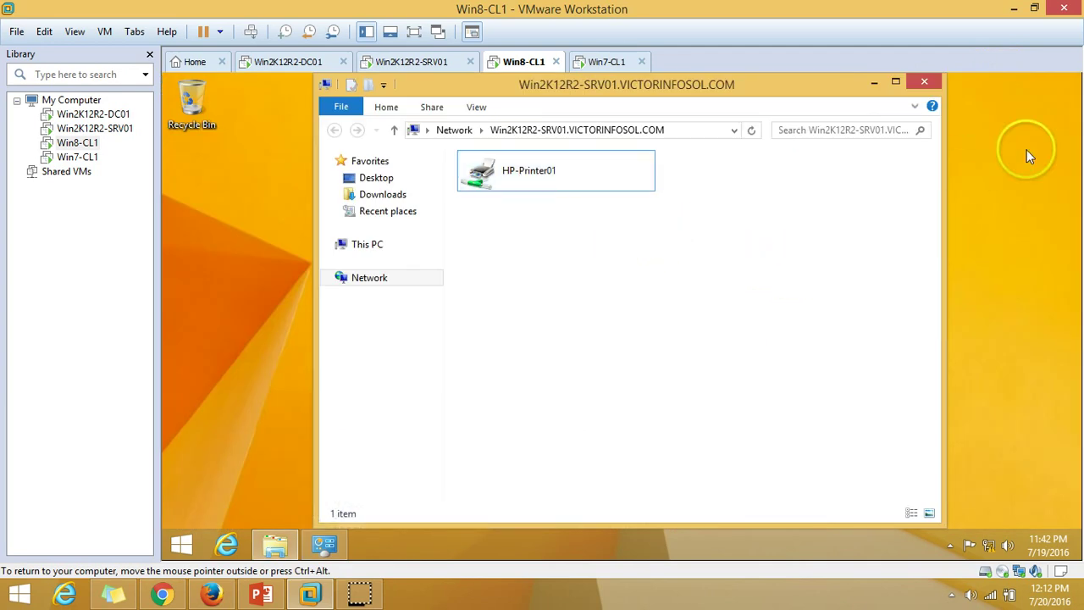
pyautogui.click(873, 82)
pyautogui.click(325, 544)
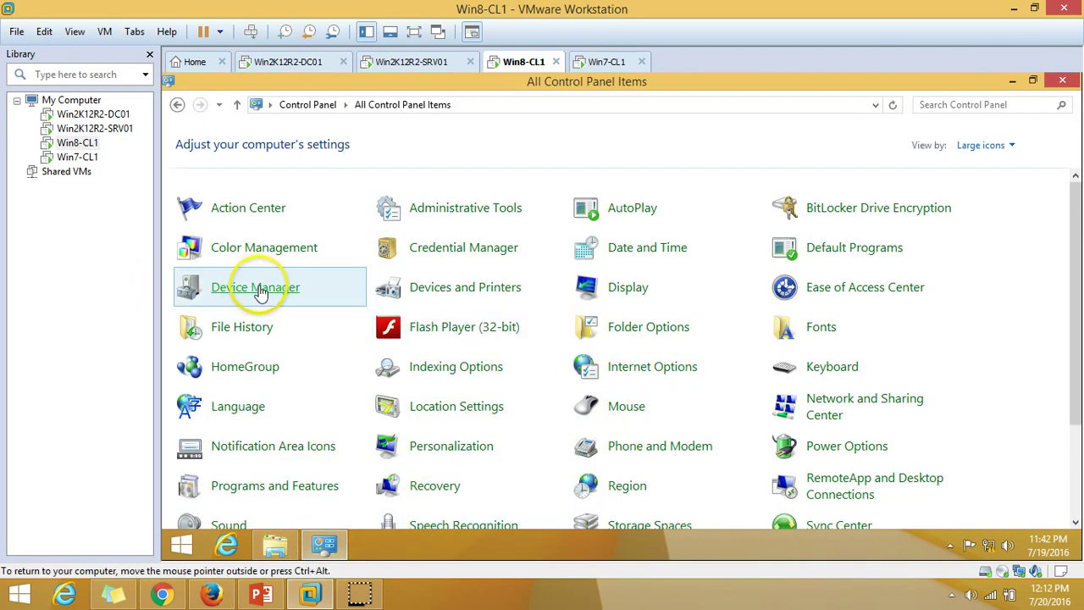
pyautogui.click(472, 292)
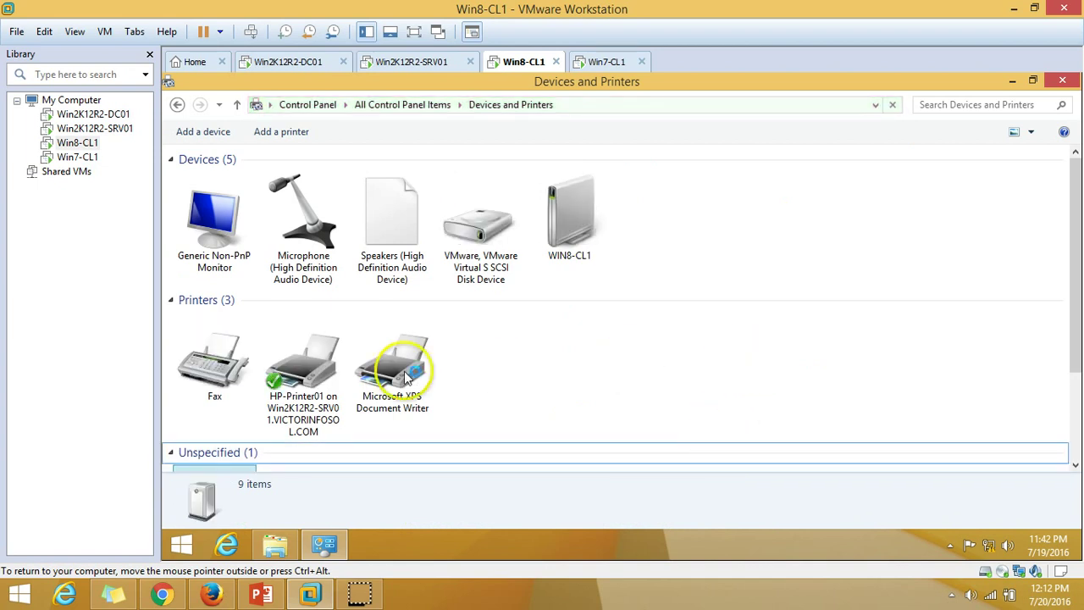
pyautogui.click(292, 394)
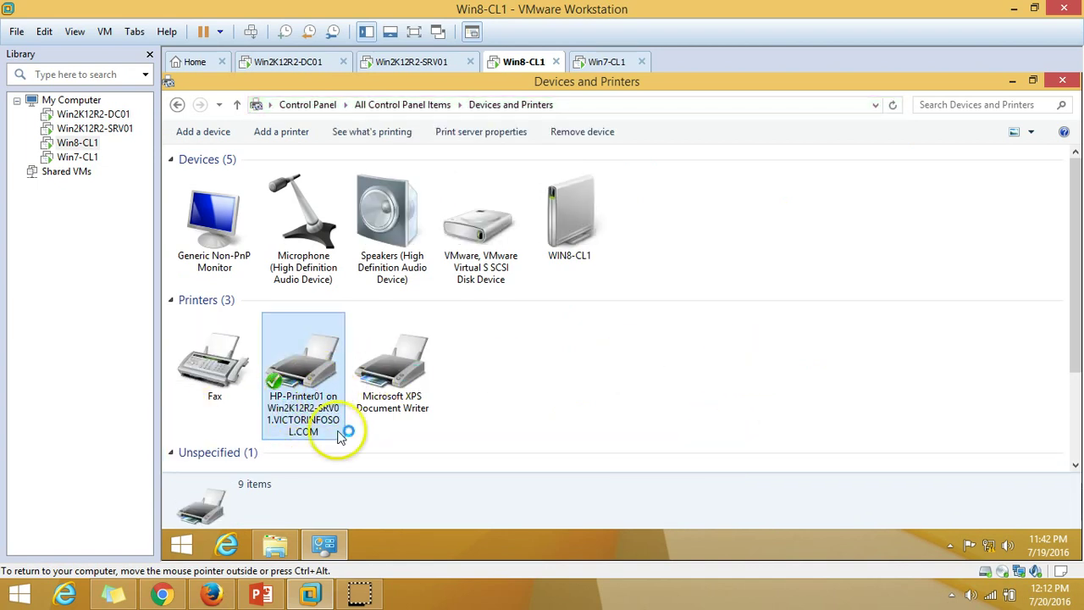
# - Switch to the Win7-CL1 virtual machine, close its System window, and open \\Win2K12R2-SRV01.VICTORINFOSOL.COM
pyautogui.click(600, 63)
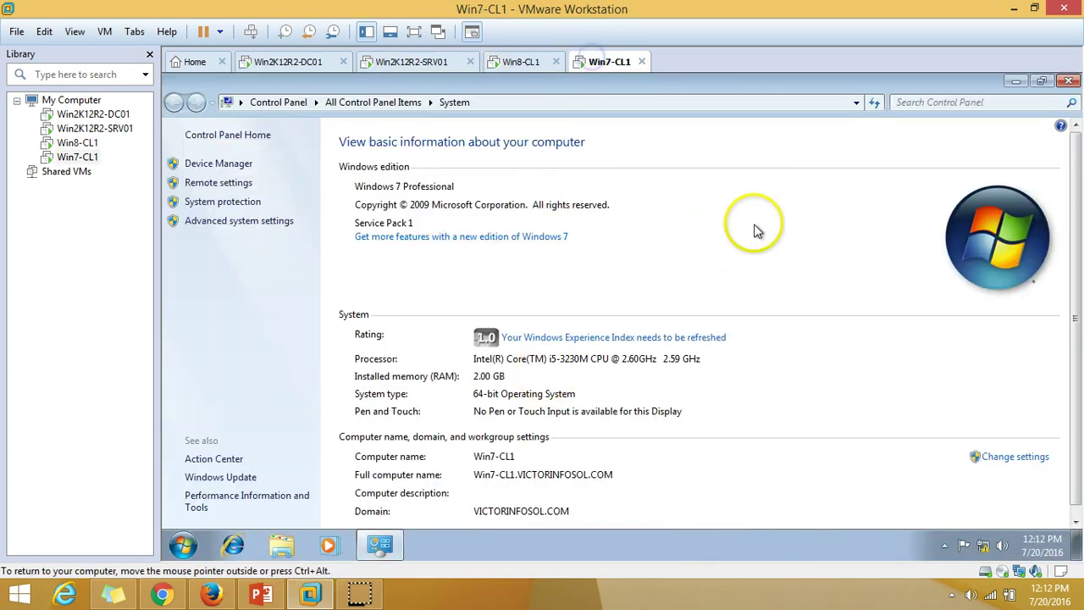
pyautogui.click(1068, 81)
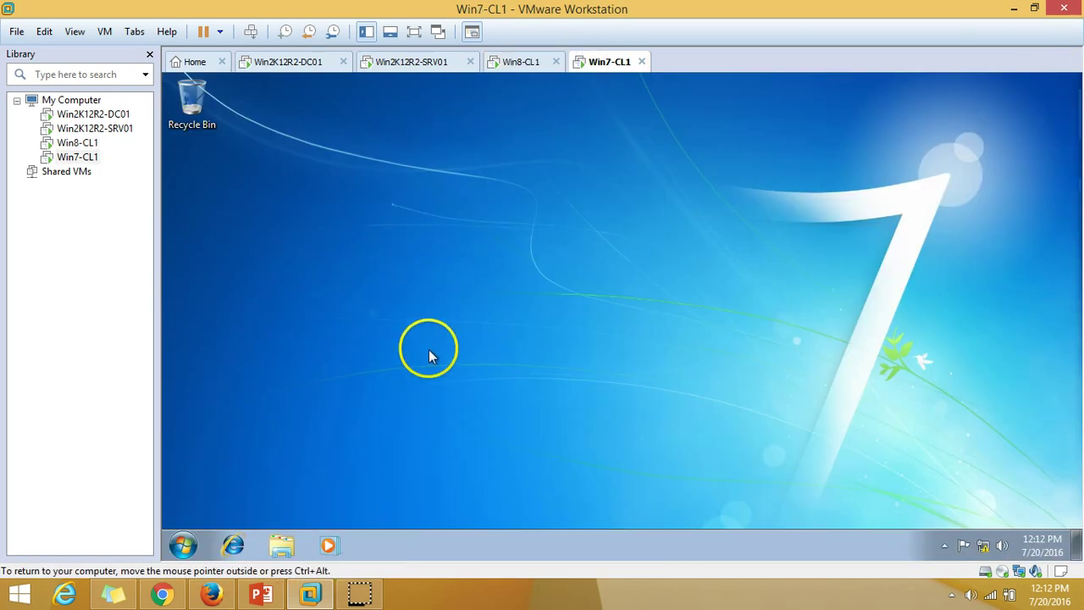
pyautogui.click(187, 543)
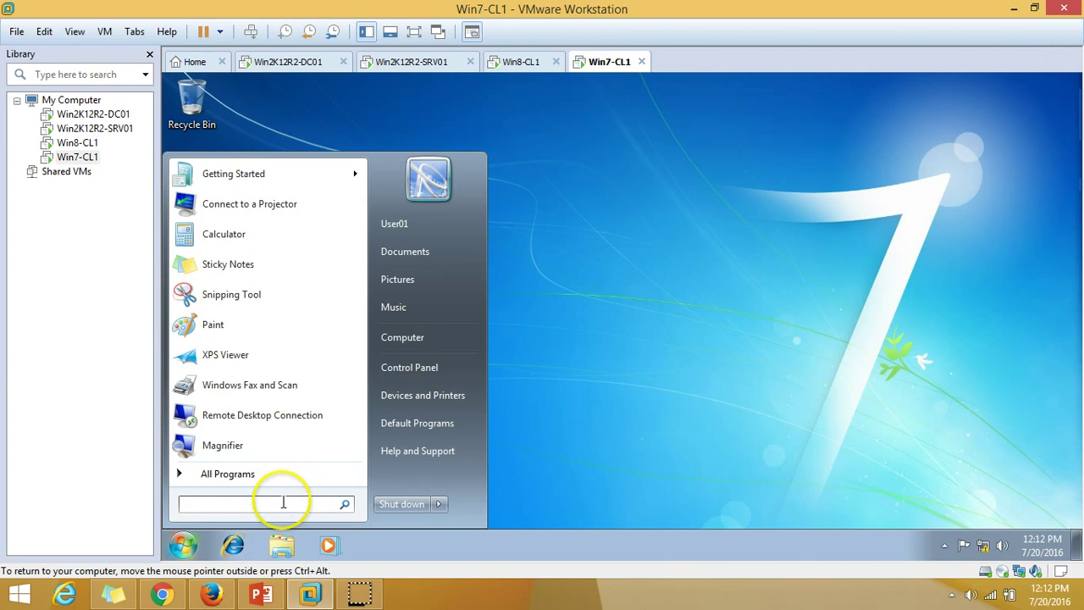
pyautogui.write('\\\\')
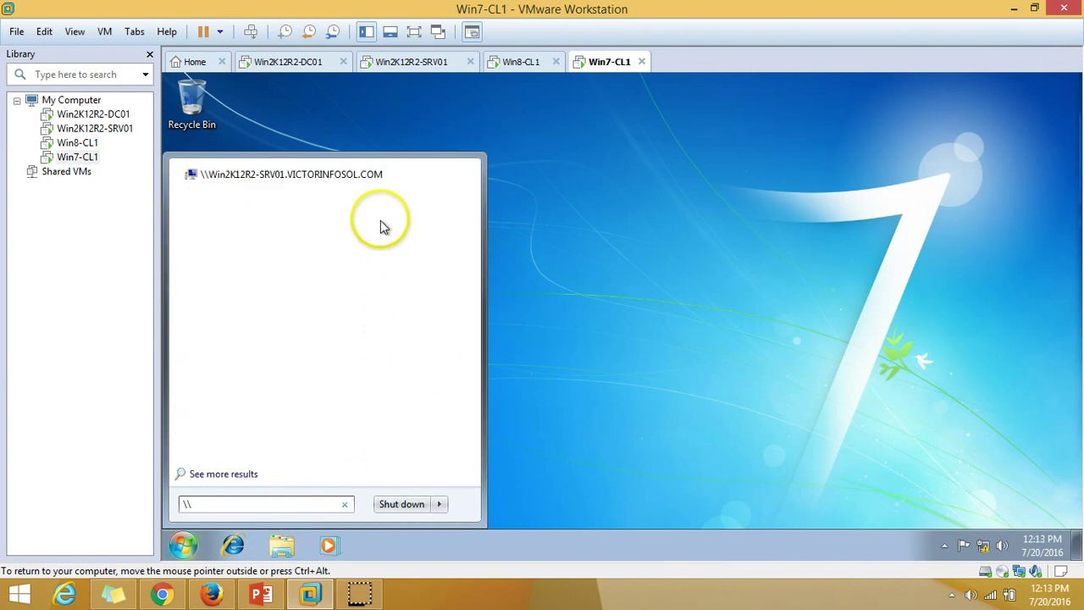
pyautogui.click(288, 176)
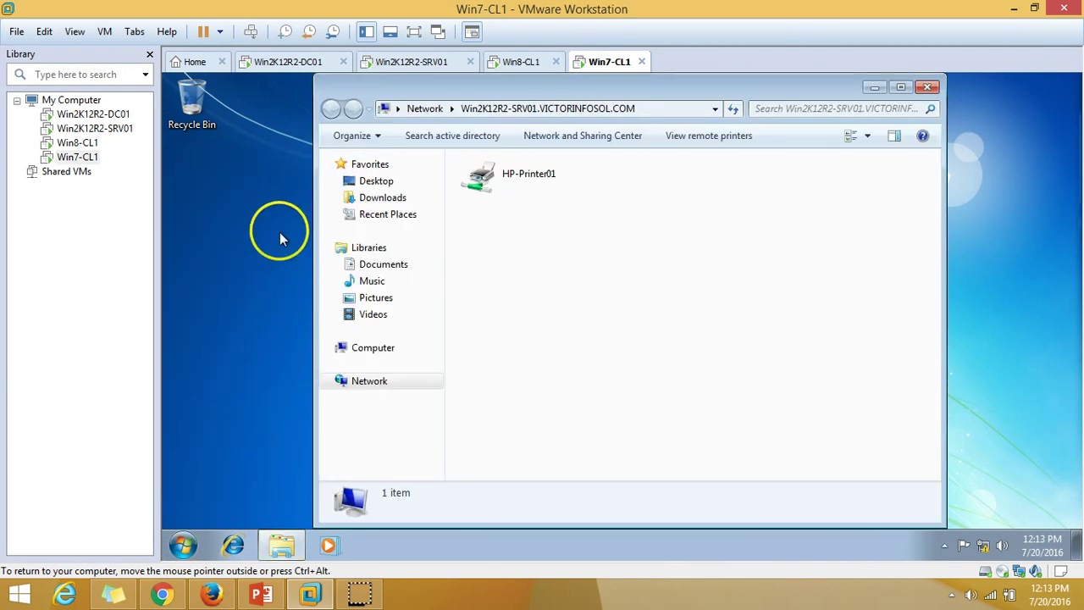
# - Connect Win7-CL1 to the shared printer HP-Printer01 and close the print server's share window once installation finishes
pyautogui.rightClick(527, 176)
pyautogui.click(569, 200)
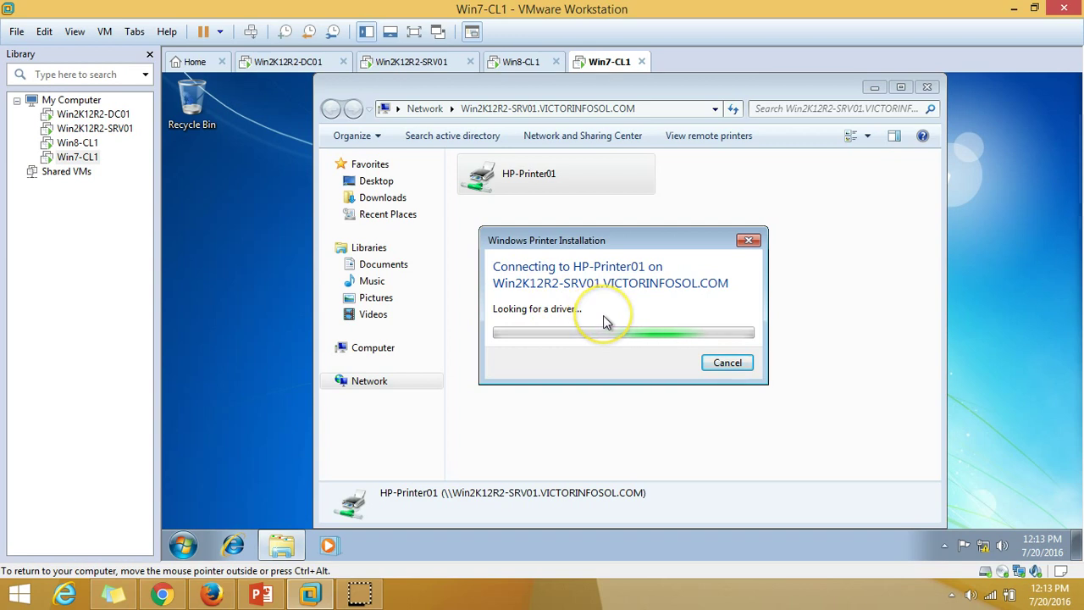
pyautogui.moveTo(620, 239); pyautogui.dragTo(680, 246)
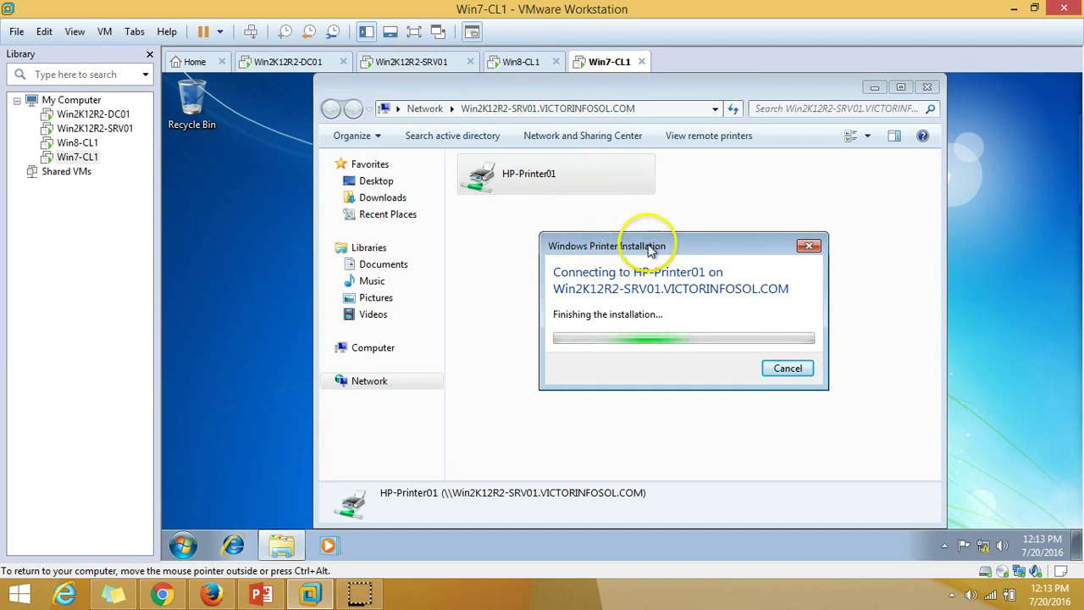
pyautogui.moveTo(649, 245); pyautogui.dragTo(599, 241)
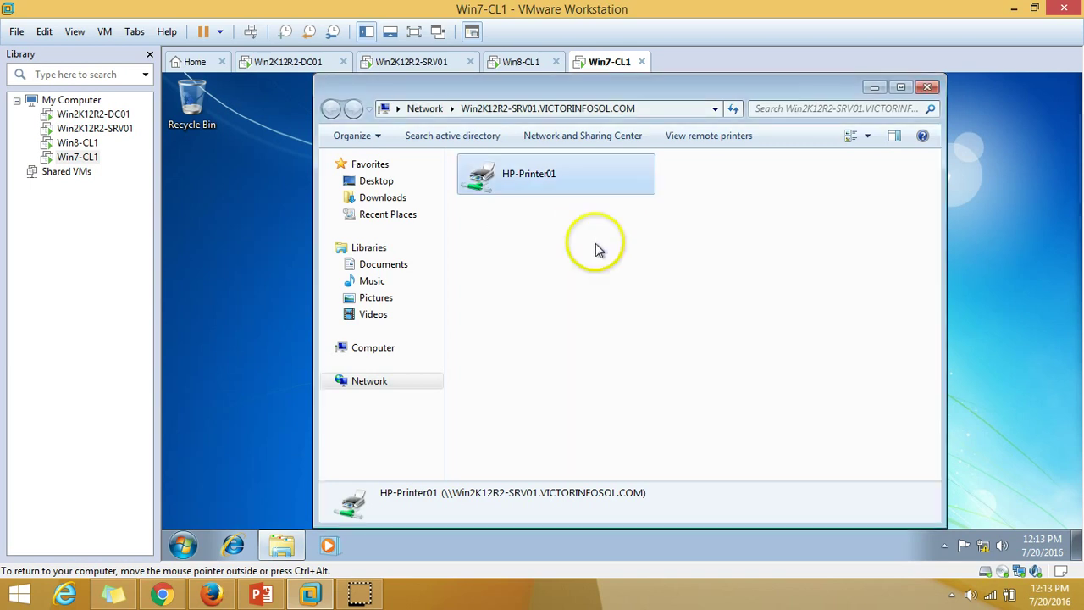
pyautogui.click(769, 334)
pyautogui.click(928, 89)
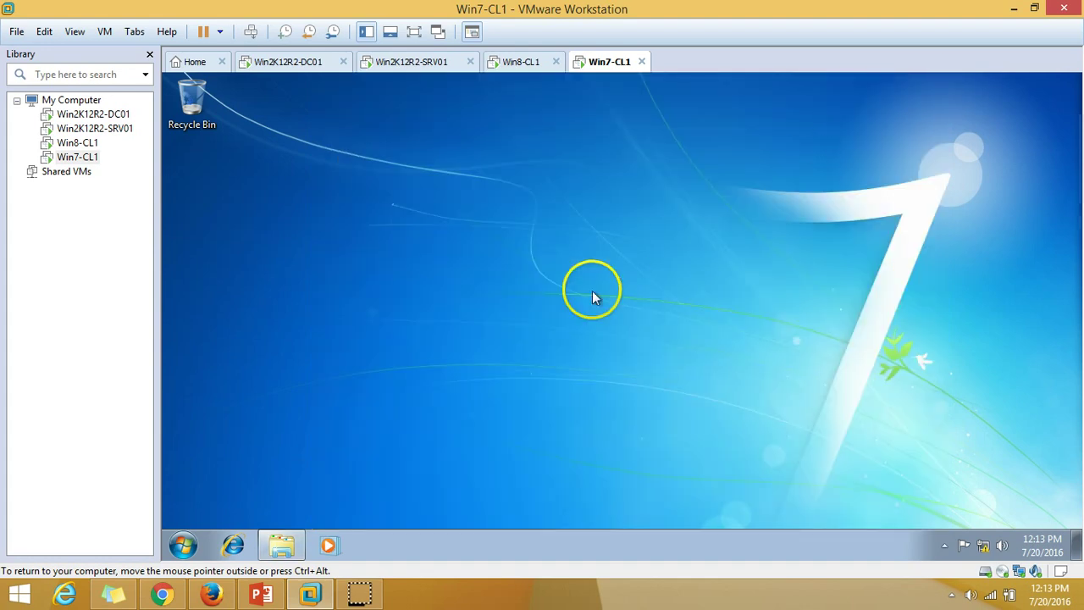
# - Open Devices and Printers on Win7-CL1 and check for HP-Printer01 among the installed printers
pyautogui.click(181, 547)
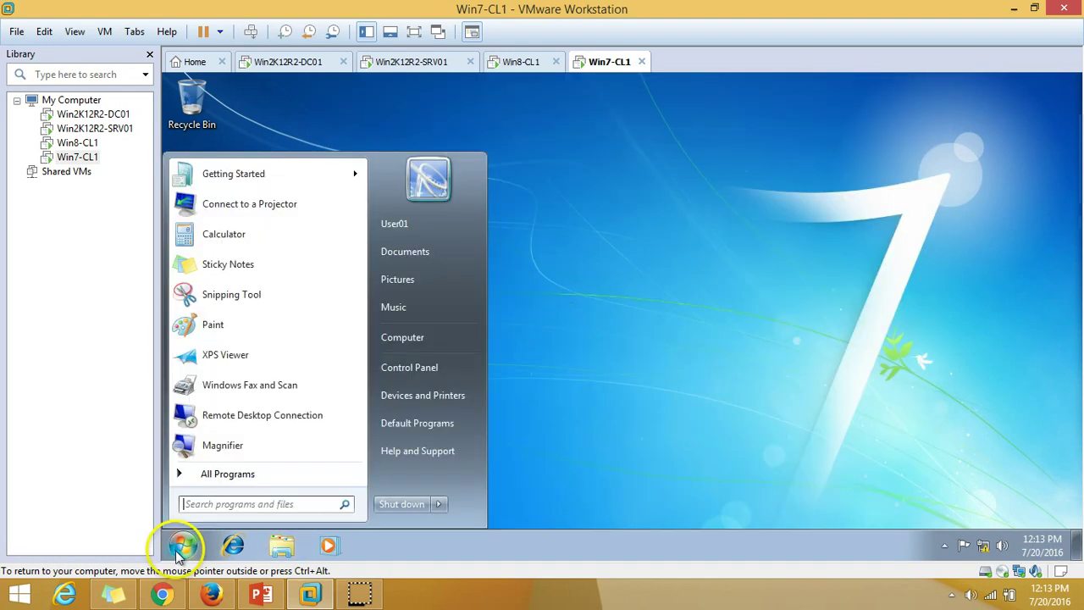
pyautogui.click(451, 393)
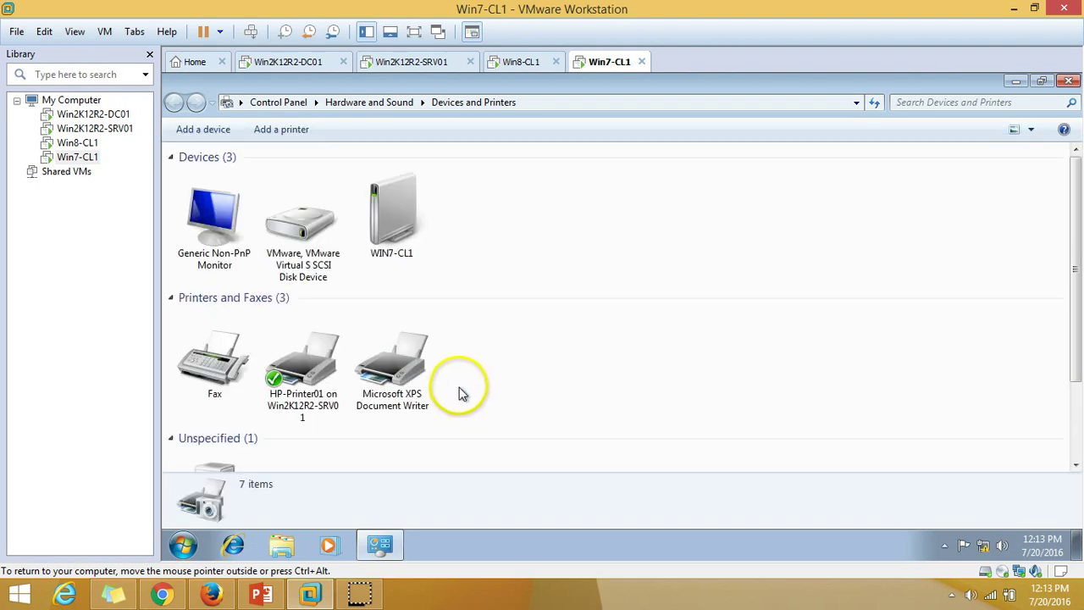
pyautogui.click(283, 386)
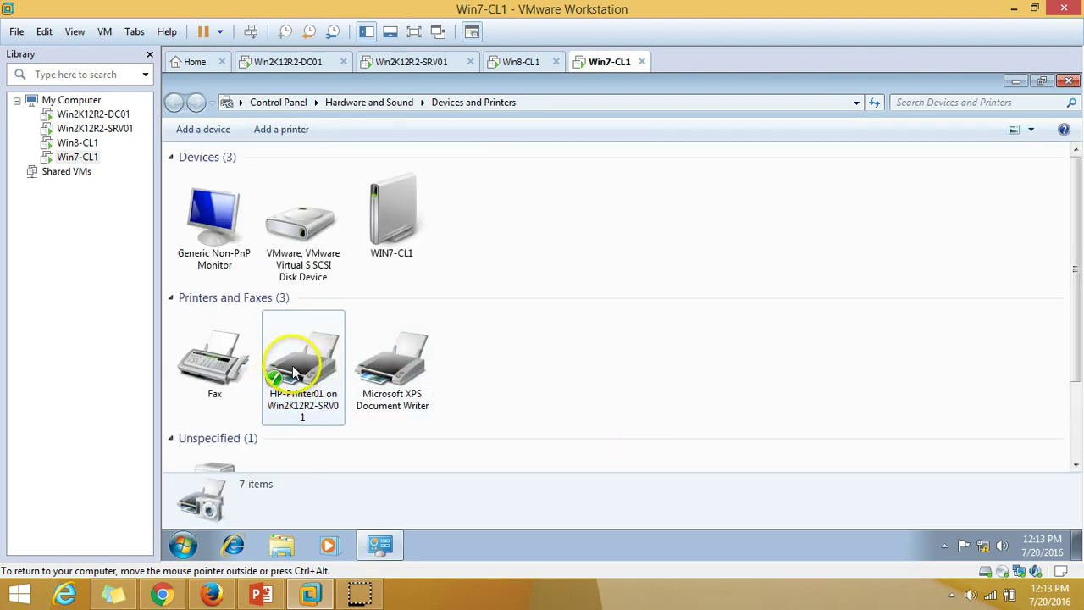
pyautogui.scroll(-2, 603, 366)
# - Look at Win8-CL1 and the installation steps slide in PowerPoint, and return to Devices and Printers on Win7-CL1
pyautogui.click(518, 62)
pyautogui.click(609, 62)
pyautogui.click(258, 592)
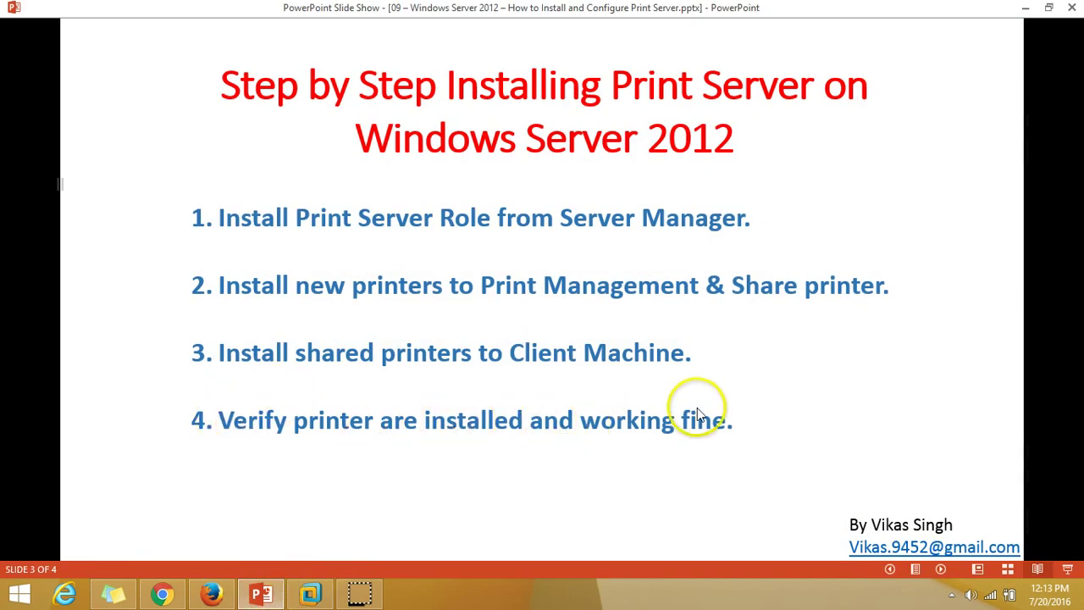
pyautogui.click(282, 588)
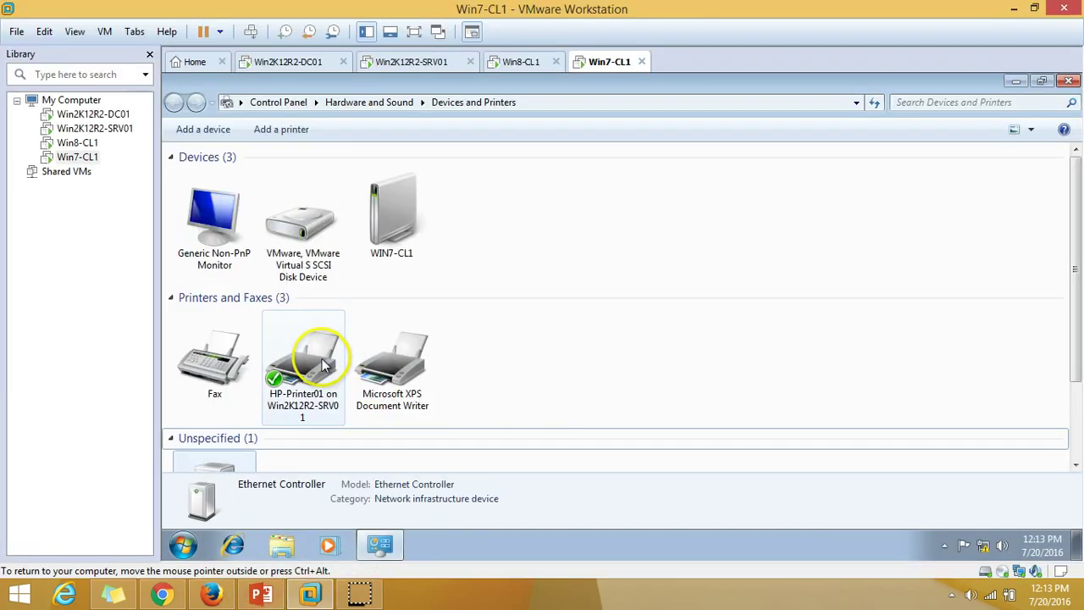
# - Open the print queue of HP-Printer01 on Win2K12R2-SRV01 from Devices and Printers on Win7-CL1
pyautogui.click(325, 364)
pyautogui.scroll(-2, 610, 345)
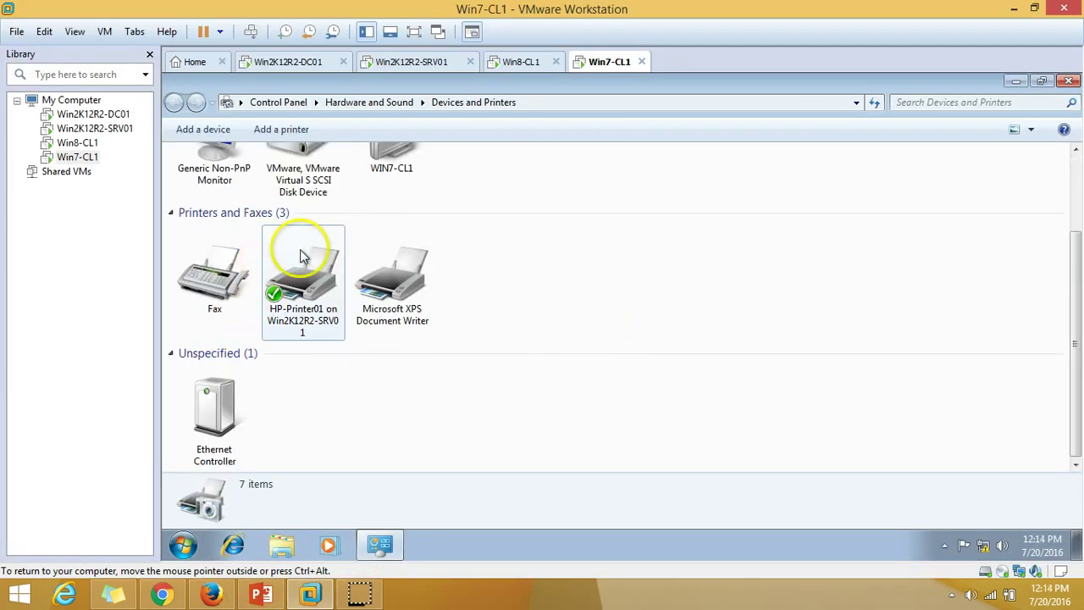
pyautogui.click(538, 286)
pyautogui.click(309, 292)
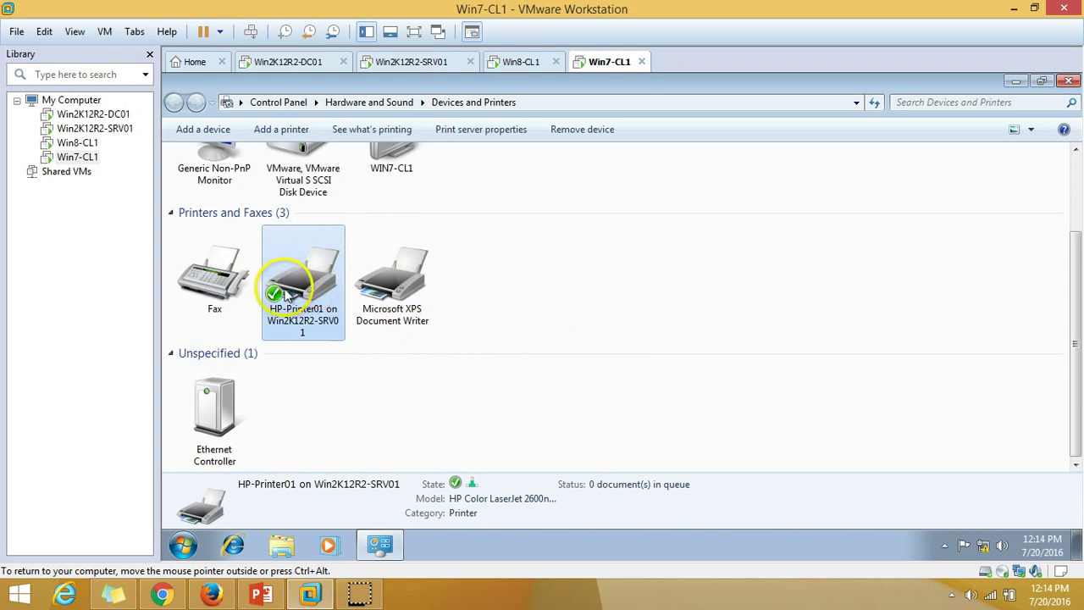
pyautogui.doubleClick(285, 287)
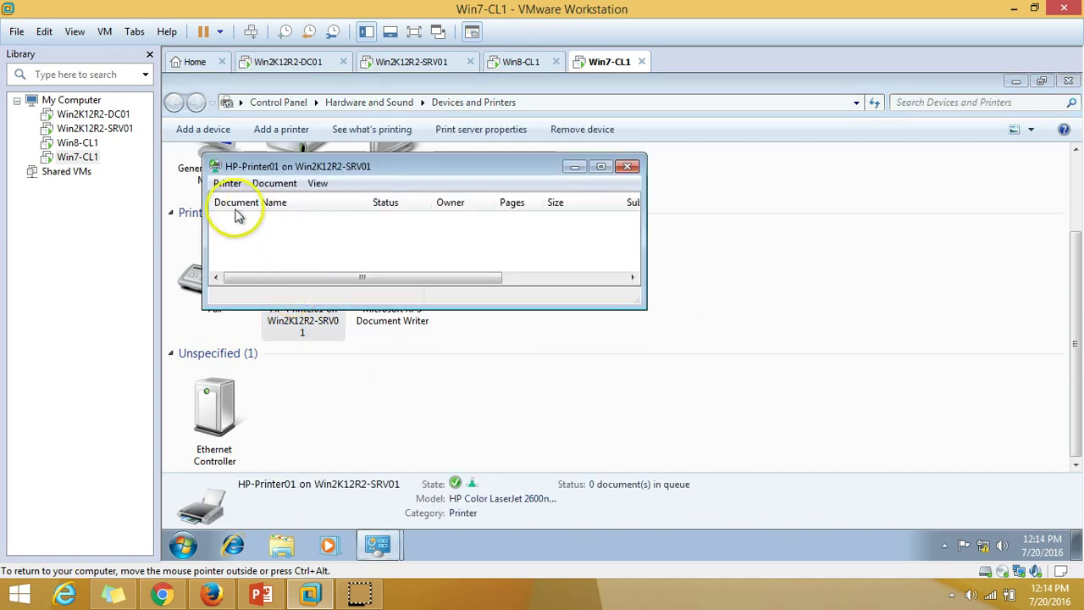
# - Print a test page from the properties of HP-Printer01 on Win7-CL1, check its job in the print queue, and close the queue
pyautogui.click(228, 183)
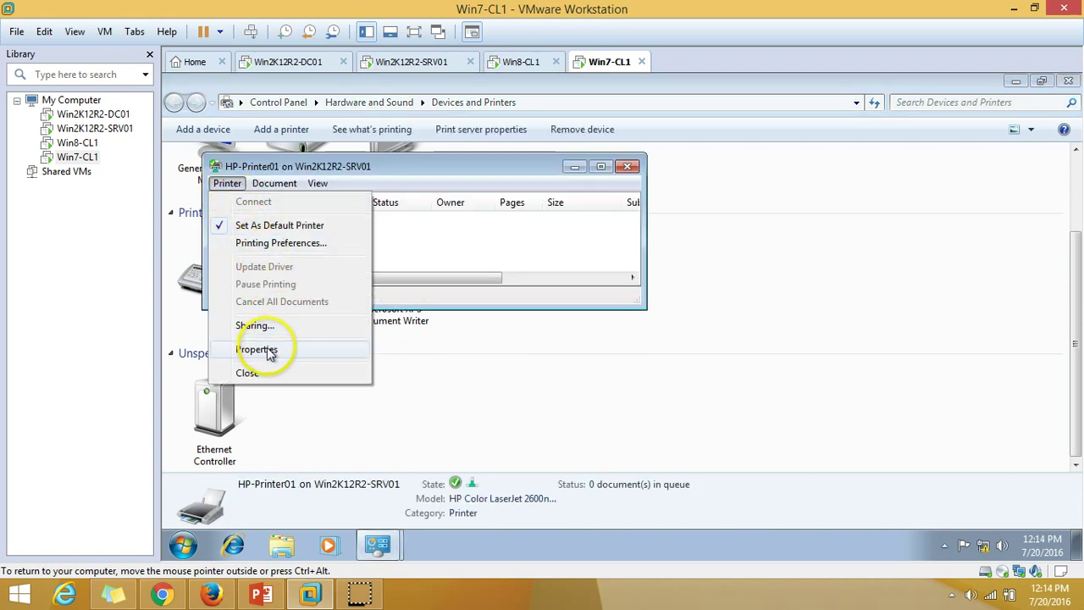
pyautogui.click(270, 352)
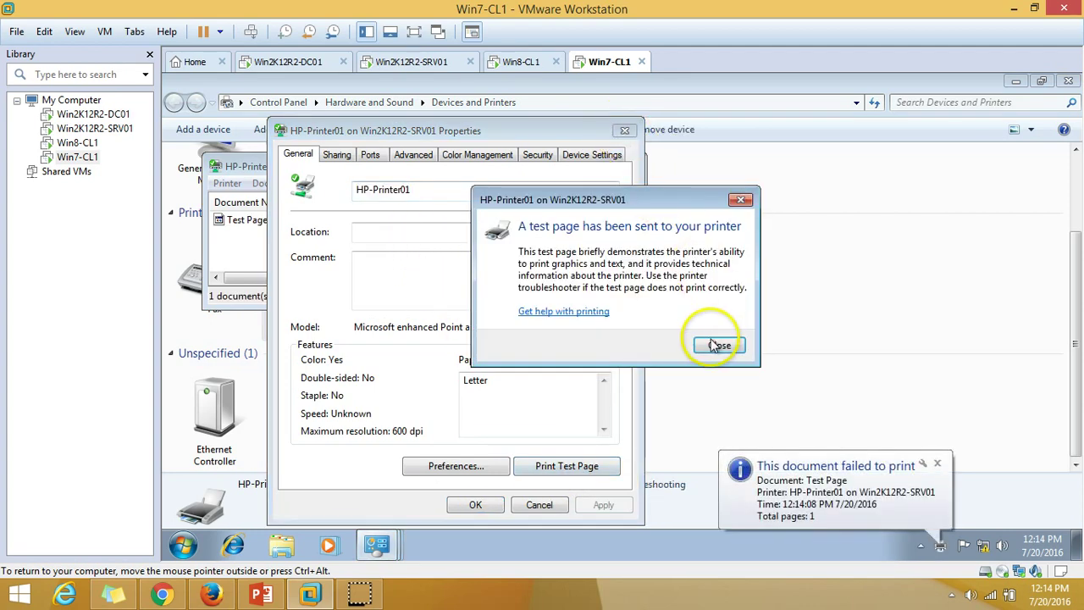
pyautogui.click(716, 343)
pyautogui.click(625, 129)
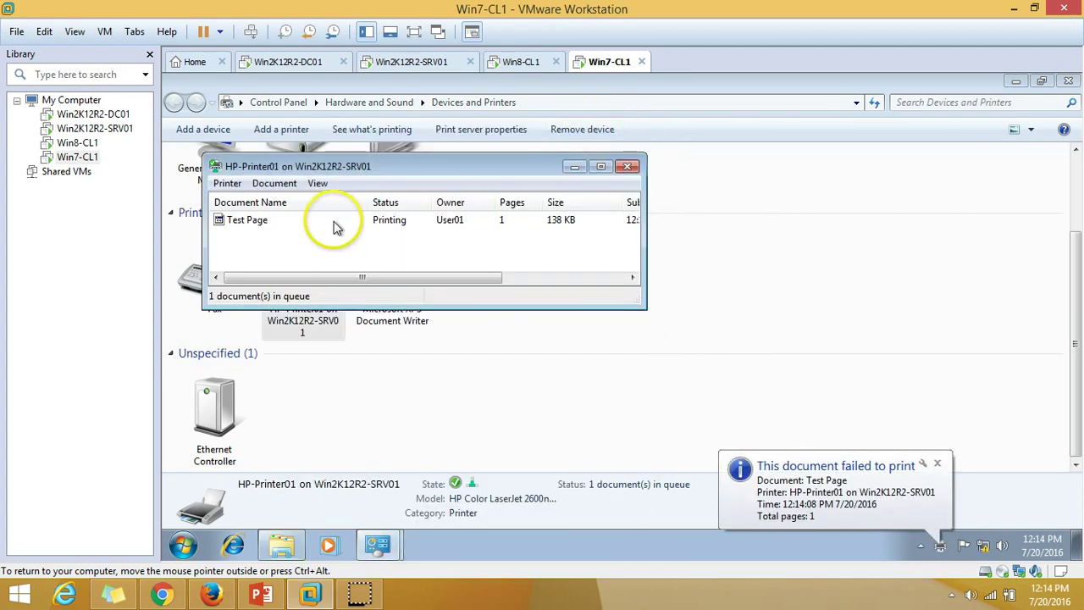
pyautogui.click(626, 169)
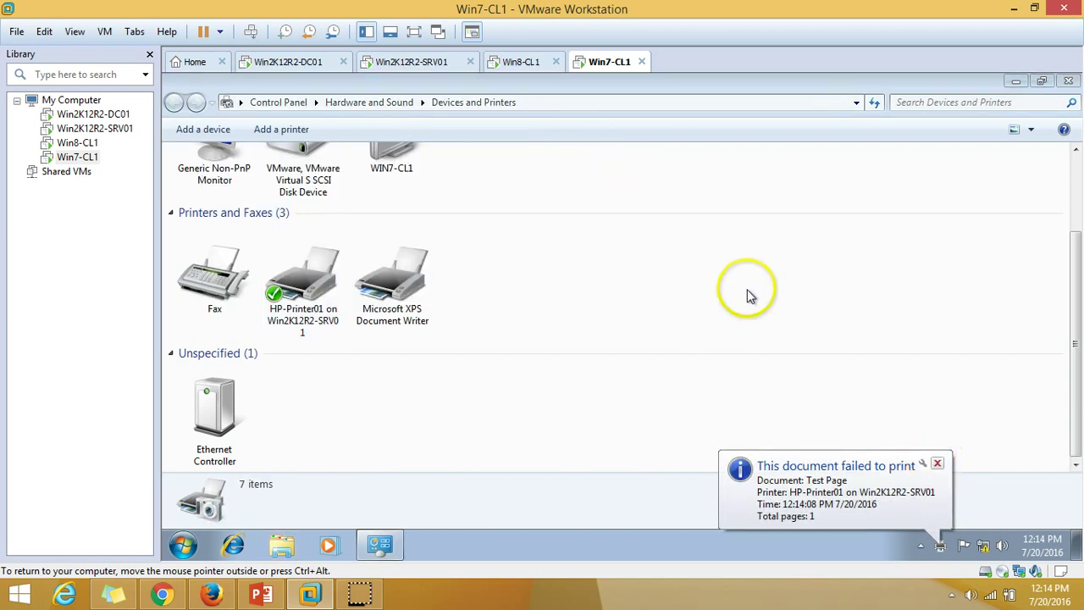
# - Draw a trial diagonal line in Paint on Win7-CL1, check the Print dialog for HP-Printer01, and close Paint without saving
pyautogui.click(183, 544)
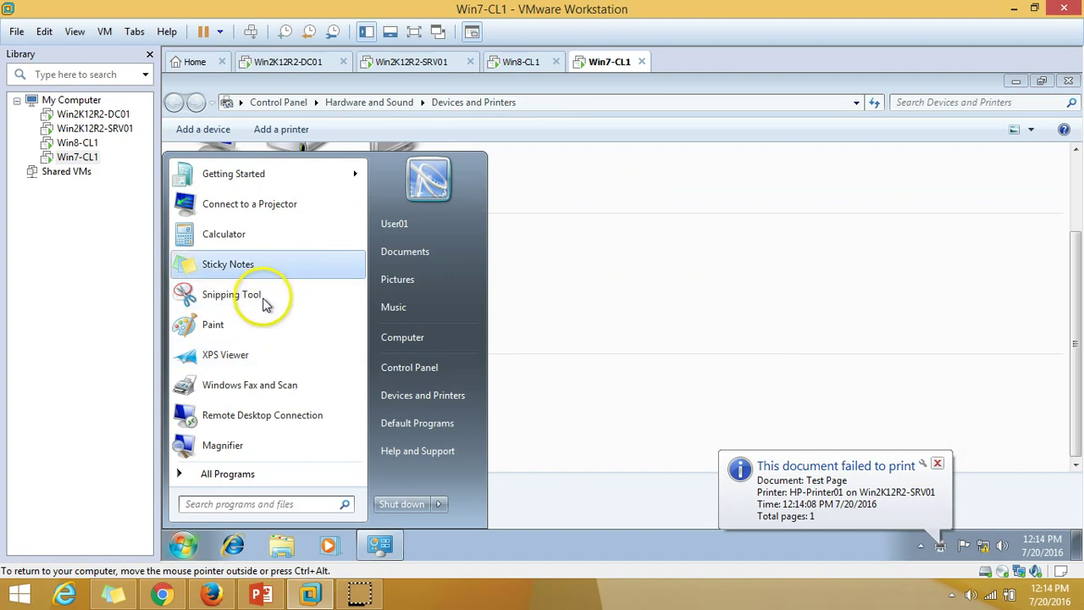
pyautogui.click(254, 329)
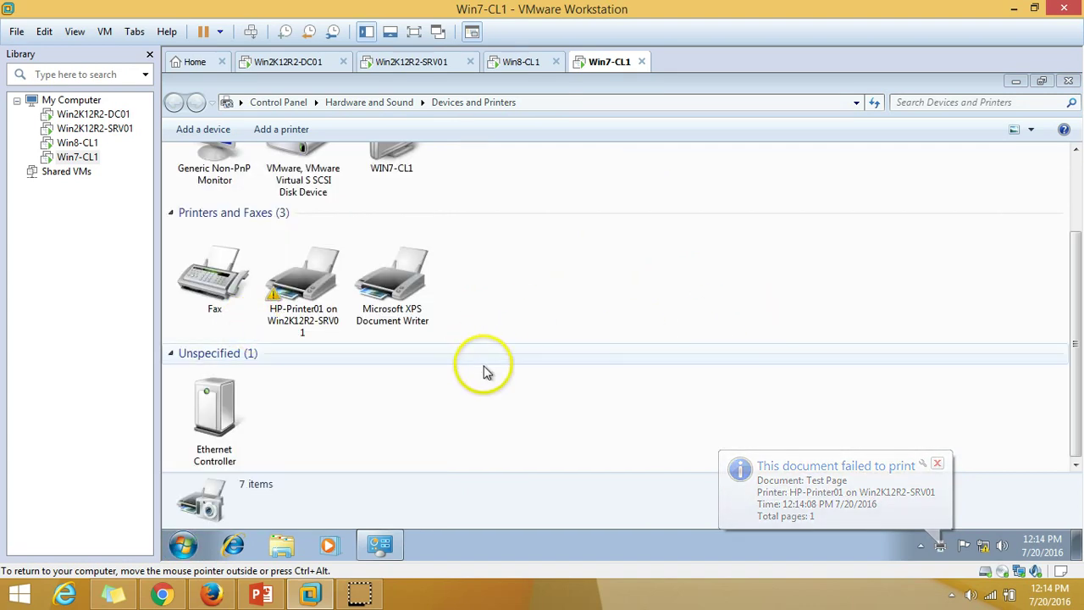
pyautogui.moveTo(525, 339); pyautogui.dragTo(273, 152)
pyautogui.click(277, 153)
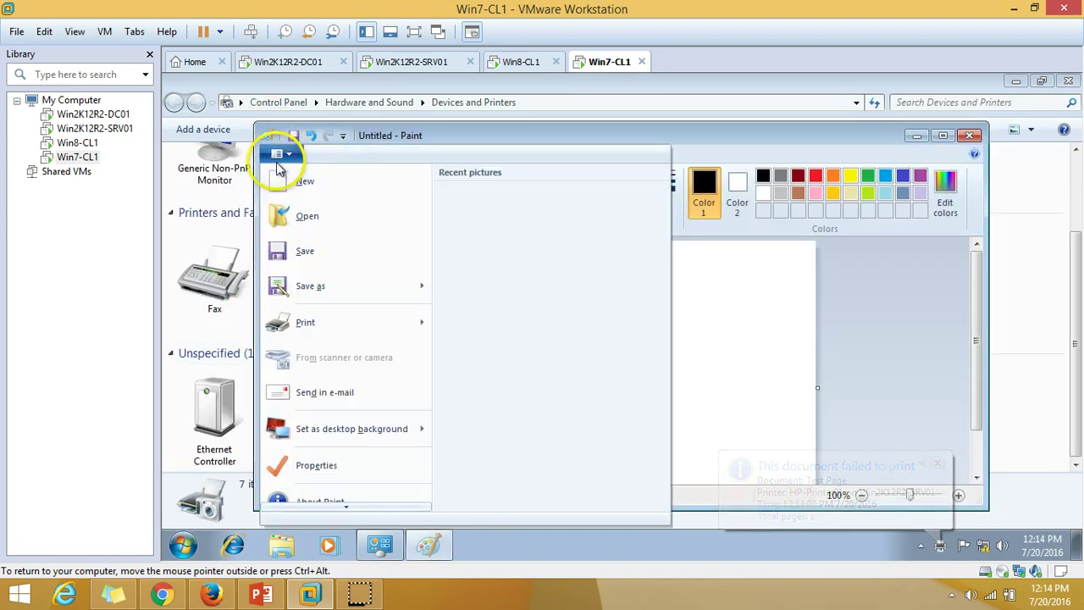
pyautogui.press('Escape')
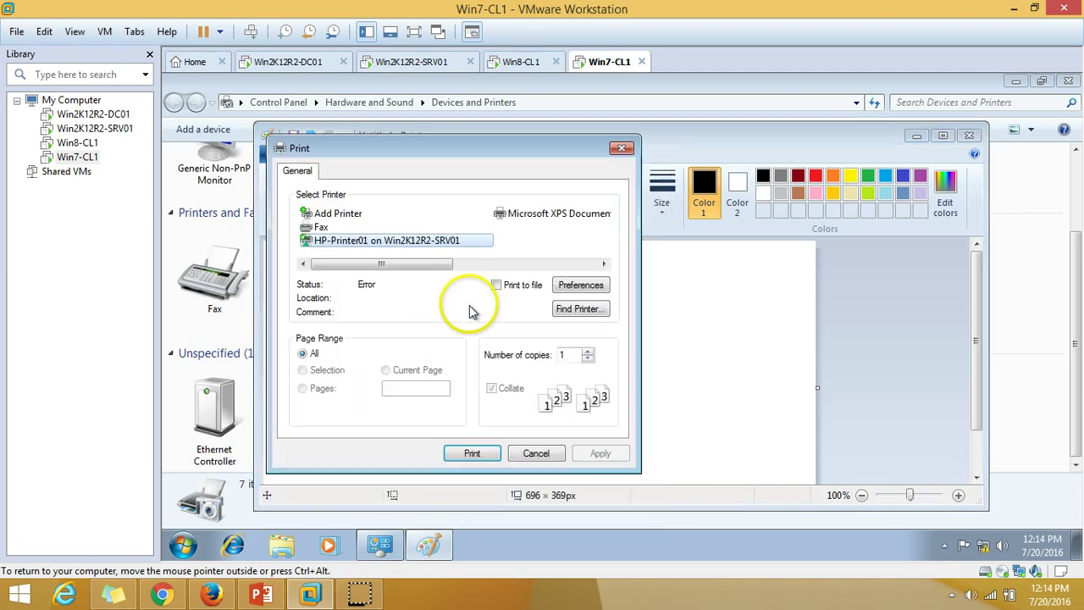
pyautogui.moveTo(387, 266); pyautogui.dragTo(566, 275)
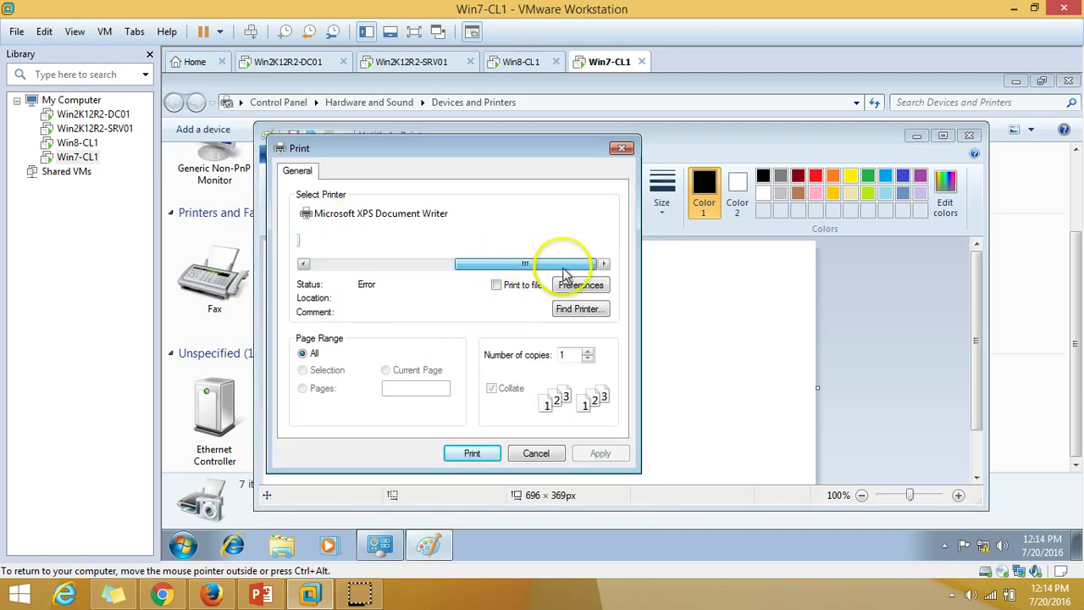
pyautogui.click(380, 264)
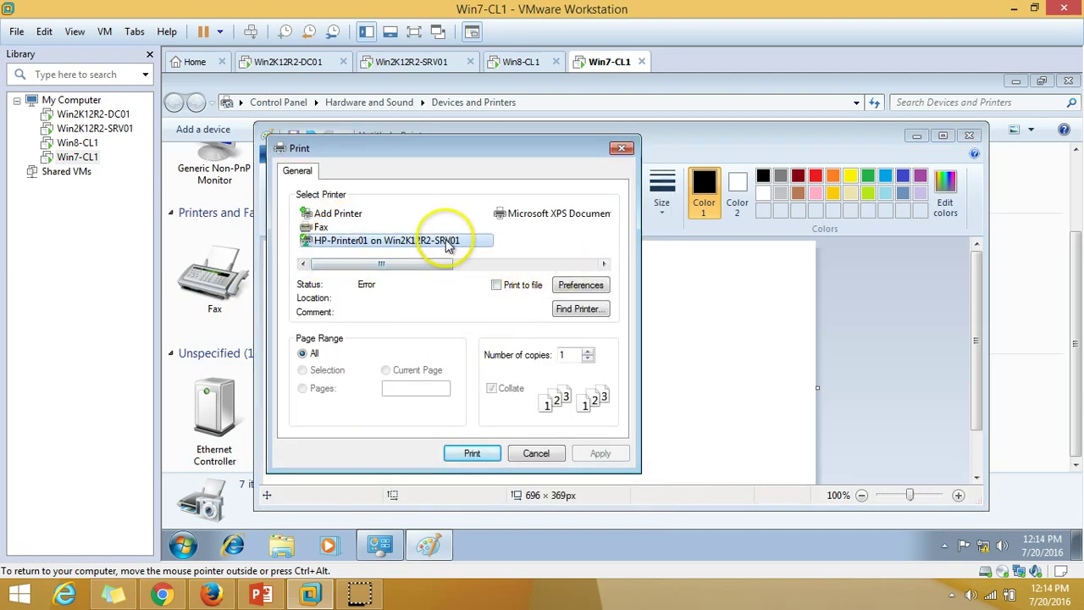
pyautogui.click(621, 149)
pyautogui.click(969, 136)
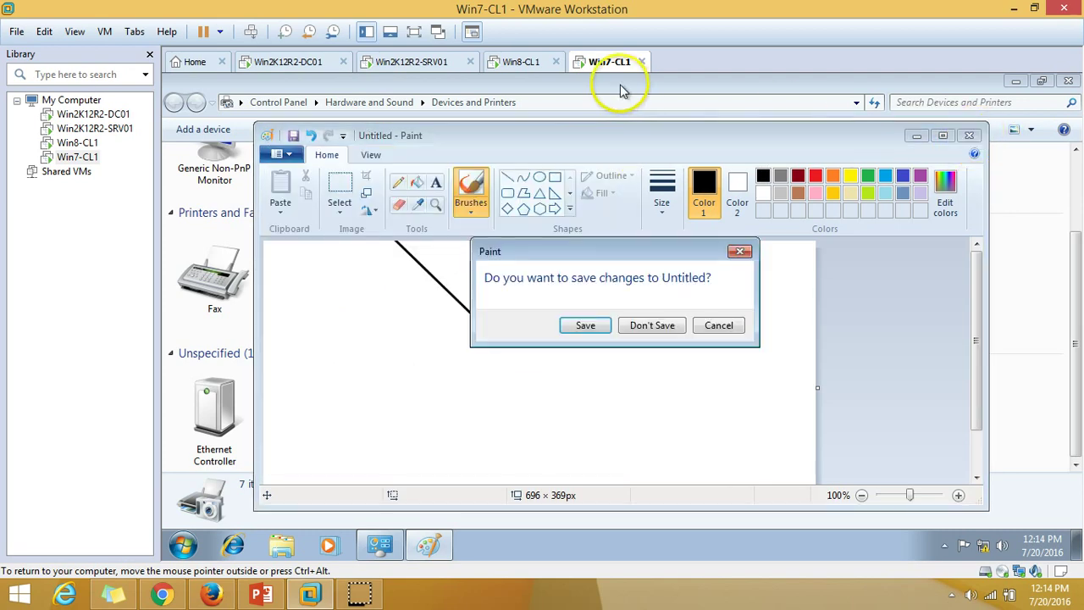
pyautogui.click(637, 329)
# - Look at the installed printers on Win8-CL1, and switch to the PowerPoint slide show to view its closing slide
pyautogui.click(523, 62)
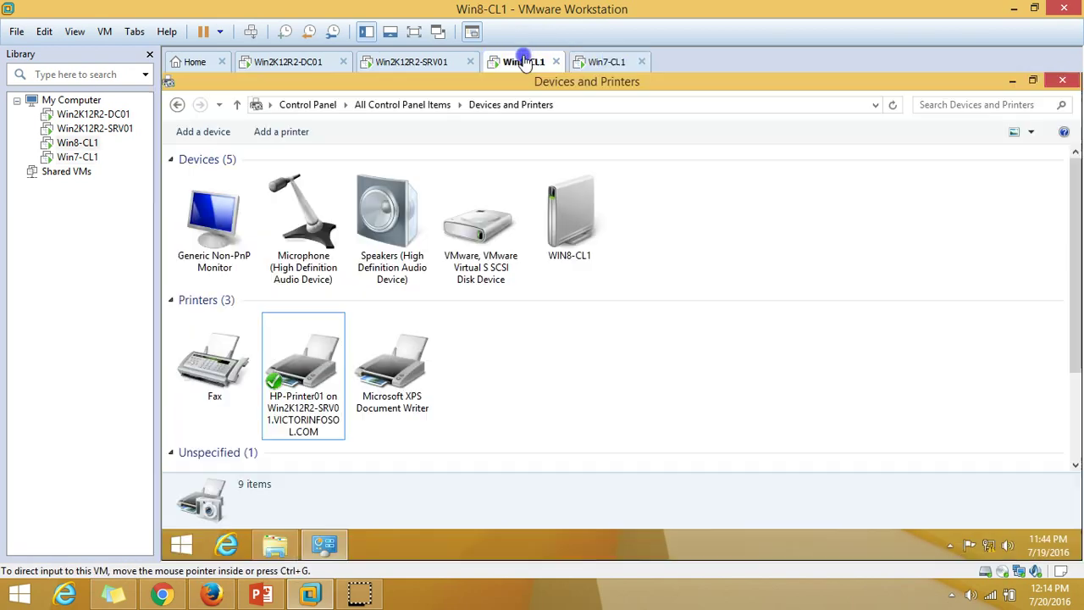
pyautogui.click(261, 594)
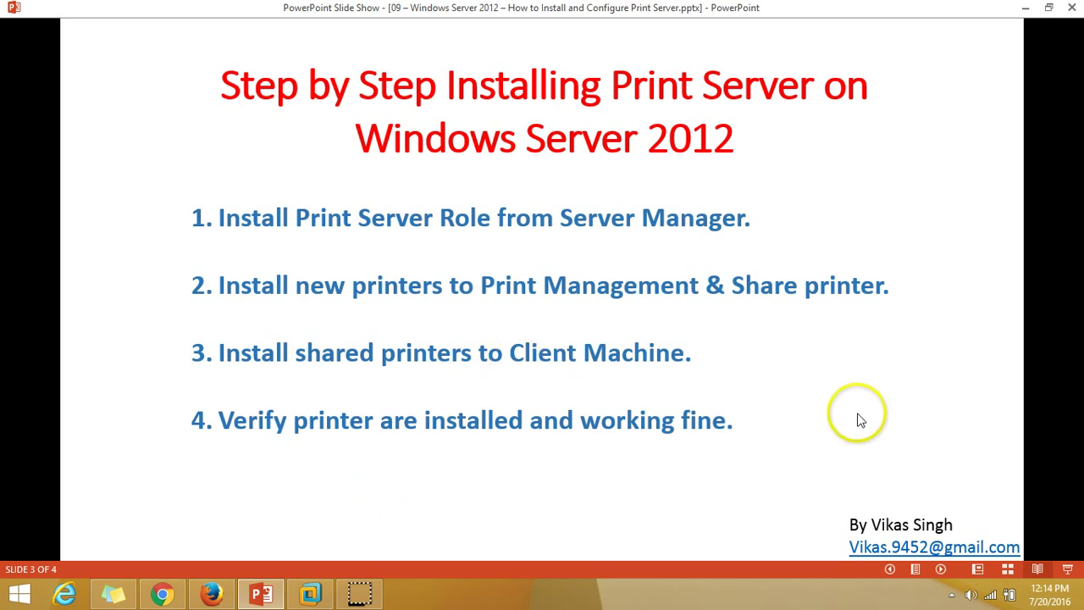
pyautogui.click(939, 568)
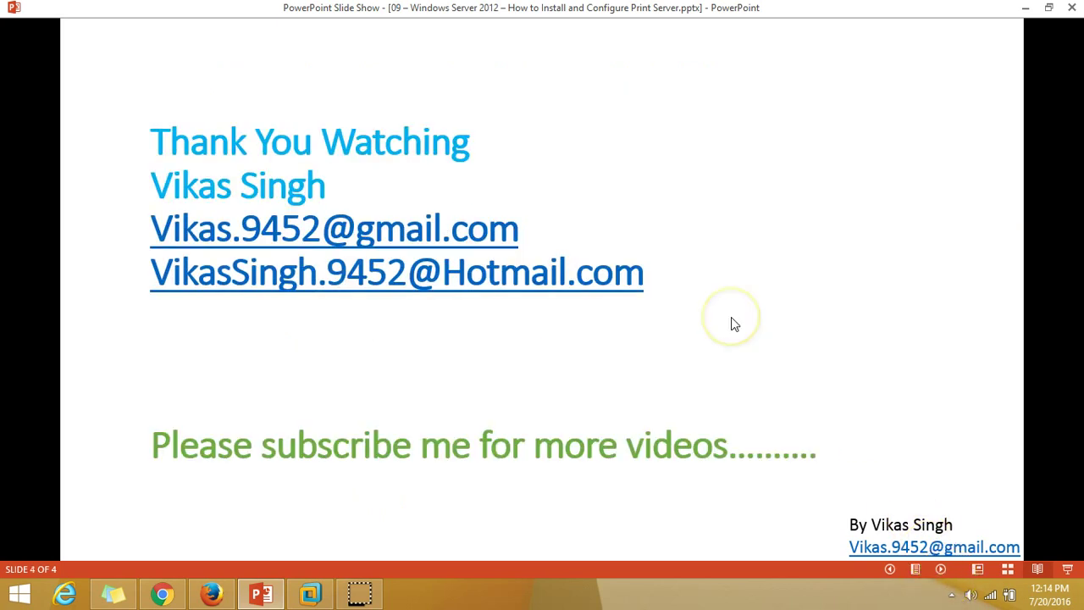